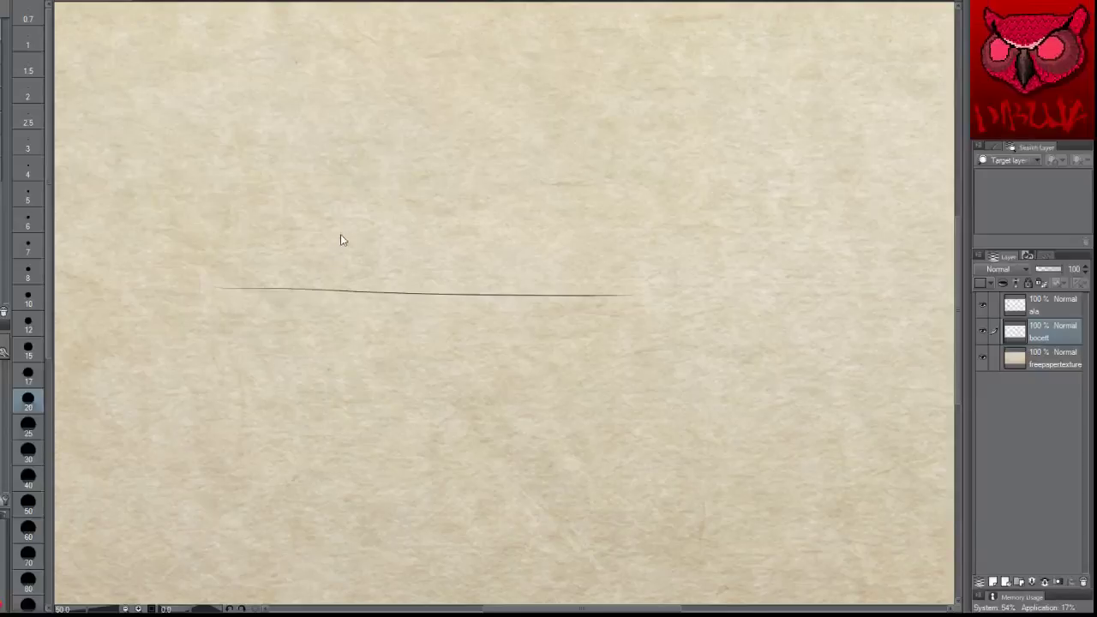
Step: Draw two long diagonal guide curves across the paper, with a wide open band between them
left_click_drag(463, 92, 54, 390)
left_click_drag(435, 544, 824, 192)
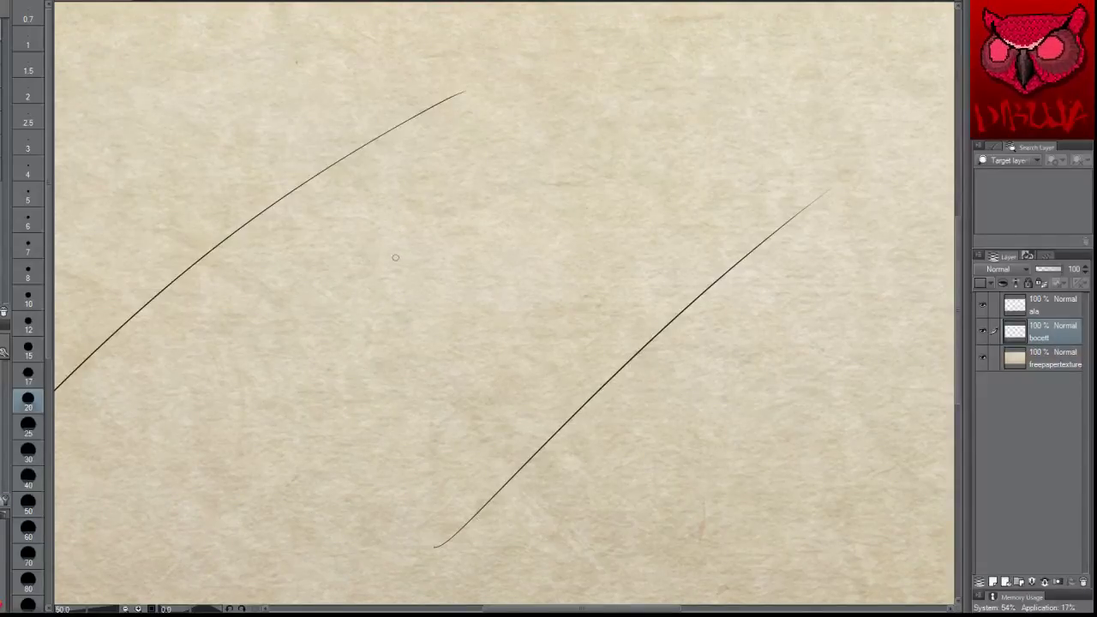
left_click_drag(388, 277, 393, 201)
left_click_drag(382, 228, 382, 296)
left_click_drag(391, 201, 457, 213)
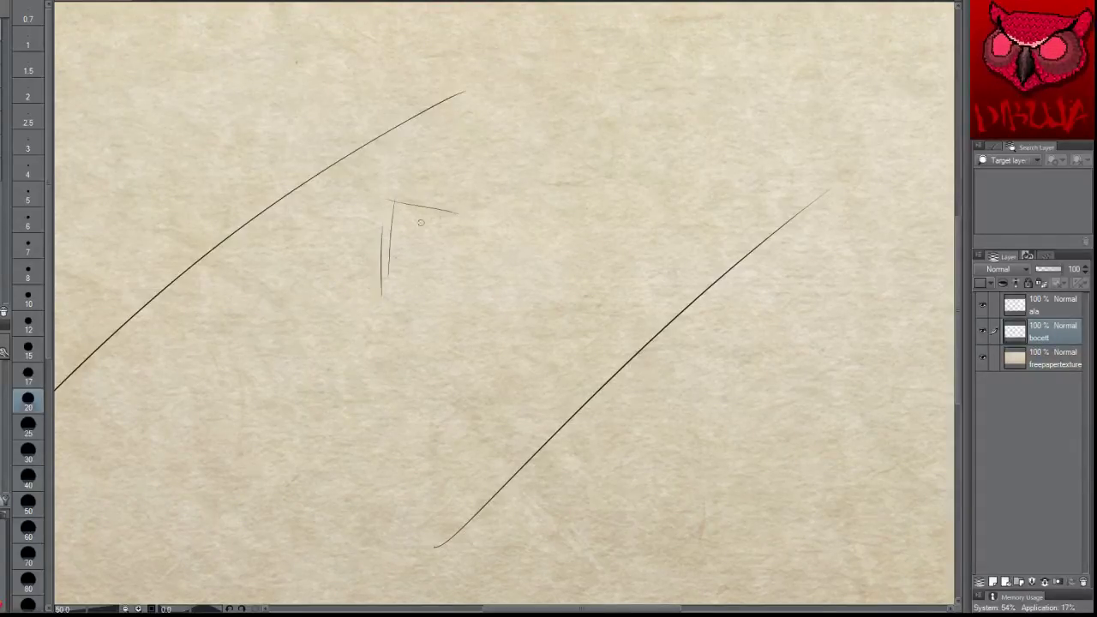
key("ctrl+z")
key("ctrl+z")
key("ctrl+z")
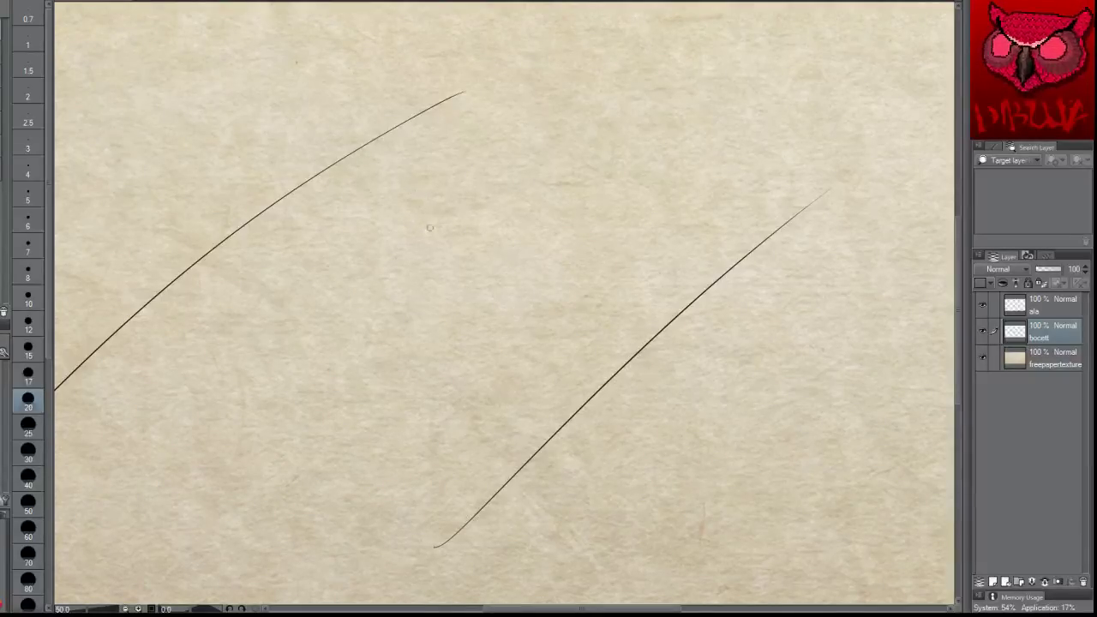
Step: Rough out a crouching figure between the guides with hand and foot marks and ovals for head, torso and hips
left_click_drag(436, 267, 468, 245)
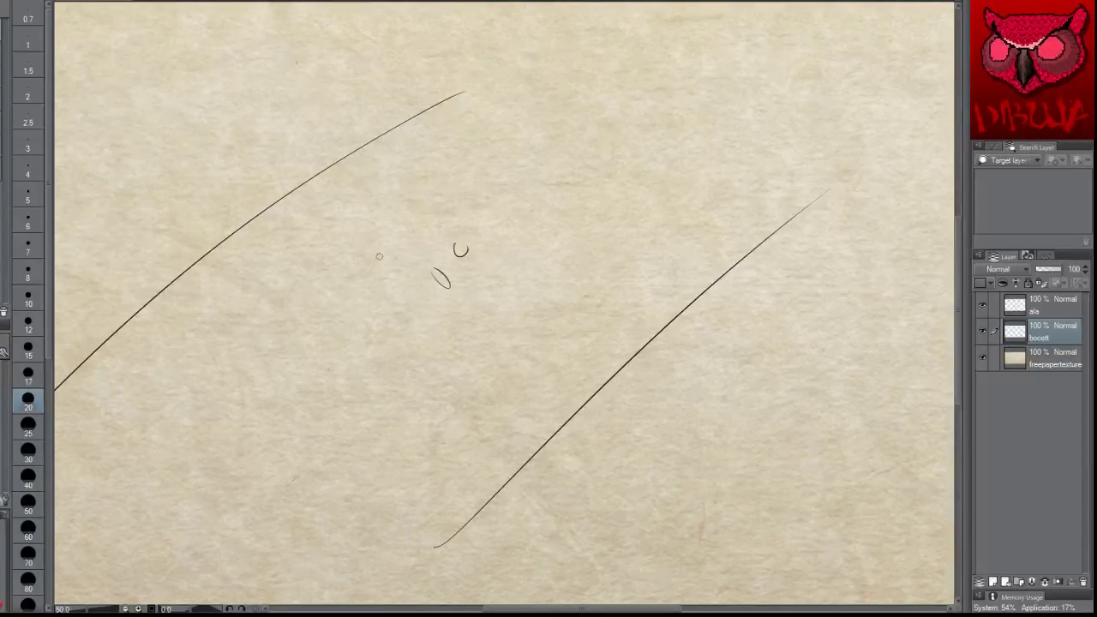
mouse_move(370, 258)
left_mouse_down()
mouse_move(390, 273)
mouse_move(403, 227)
mouse_move(395, 230)
left_mouse_up()
key("ctrl+z")
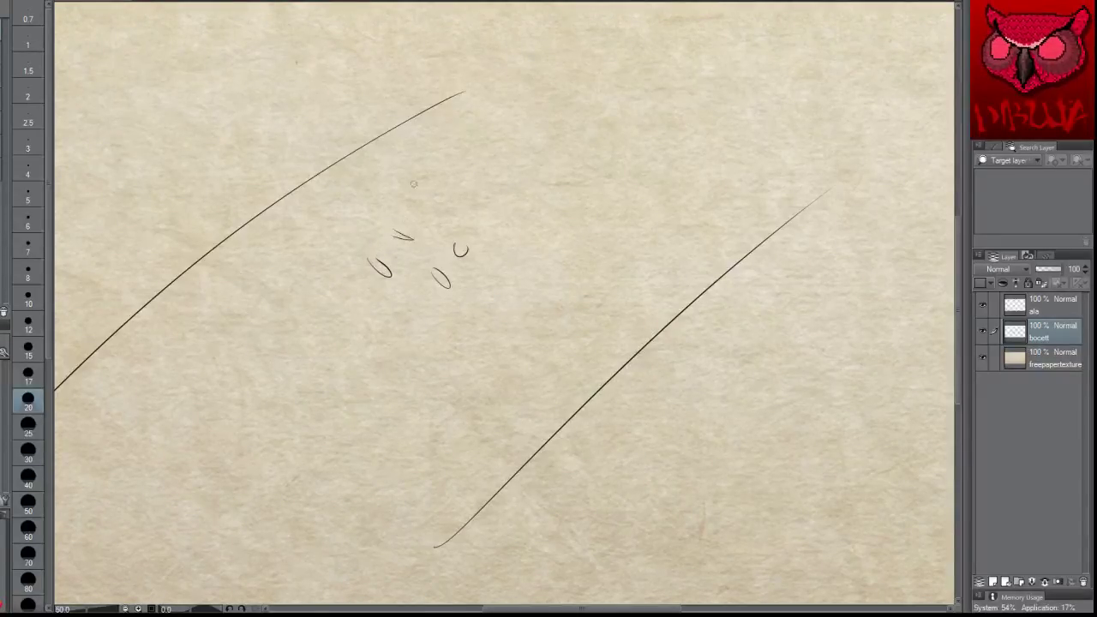
mouse_move(412, 164)
left_mouse_down()
mouse_move(391, 193)
mouse_move(422, 176)
mouse_move(470, 213)
mouse_move(446, 218)
mouse_move(477, 191)
mouse_move(504, 206)
mouse_move(480, 219)
mouse_move(497, 214)
left_mouse_up()
mouse_move(399, 183)
left_mouse_down()
mouse_move(420, 232)
mouse_move(376, 260)
left_mouse_up()
left_click_drag(416, 229, 378, 260)
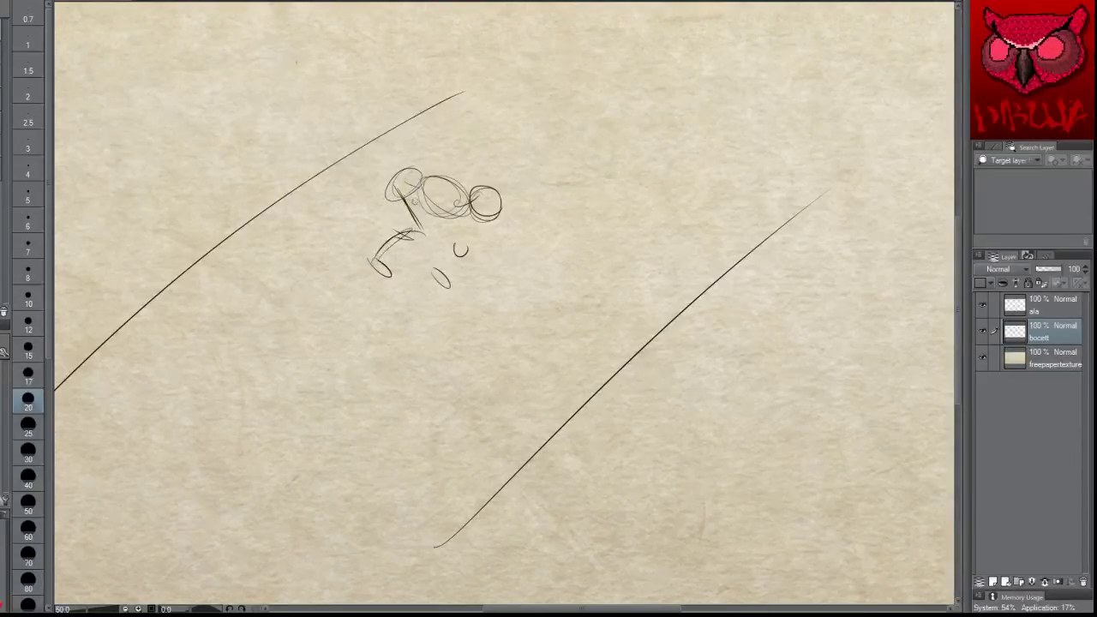
Step: Block in the crouching figure's thigh, knee, shoulder joint and both arms, and add the jaw and neck
left_click_drag(406, 185, 429, 225)
mouse_move(397, 233)
left_mouse_down()
mouse_move(425, 234)
mouse_move(396, 236)
left_mouse_up()
left_click_drag(443, 204, 448, 208)
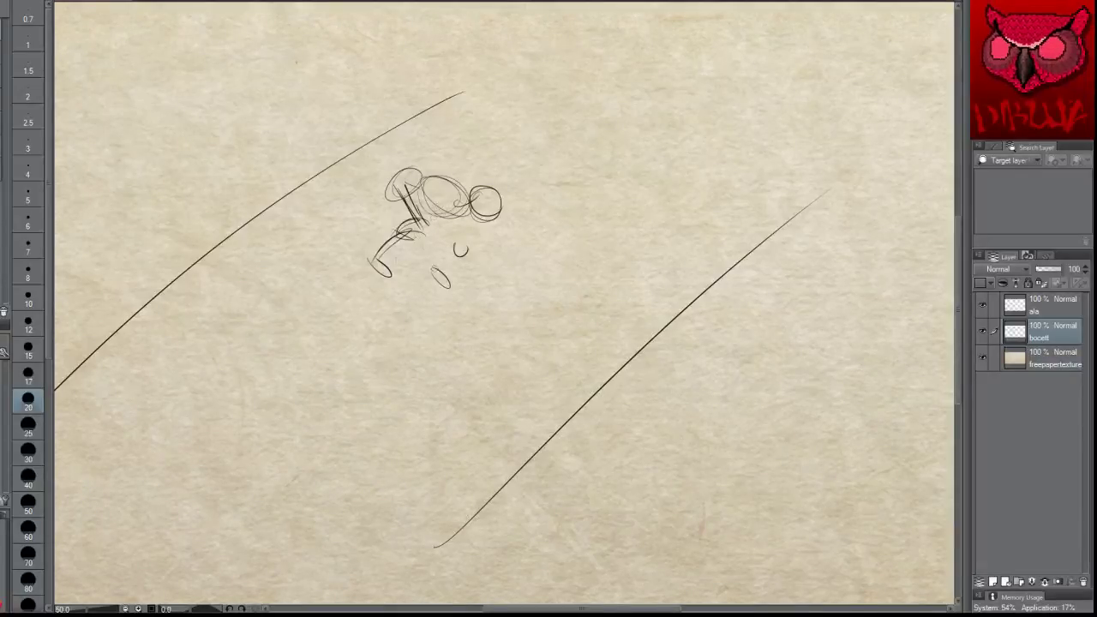
mouse_move(444, 202)
left_mouse_down()
mouse_move(415, 230)
mouse_move(439, 202)
mouse_move(415, 228)
mouse_move(444, 285)
left_mouse_up()
left_click_drag(418, 236, 436, 265)
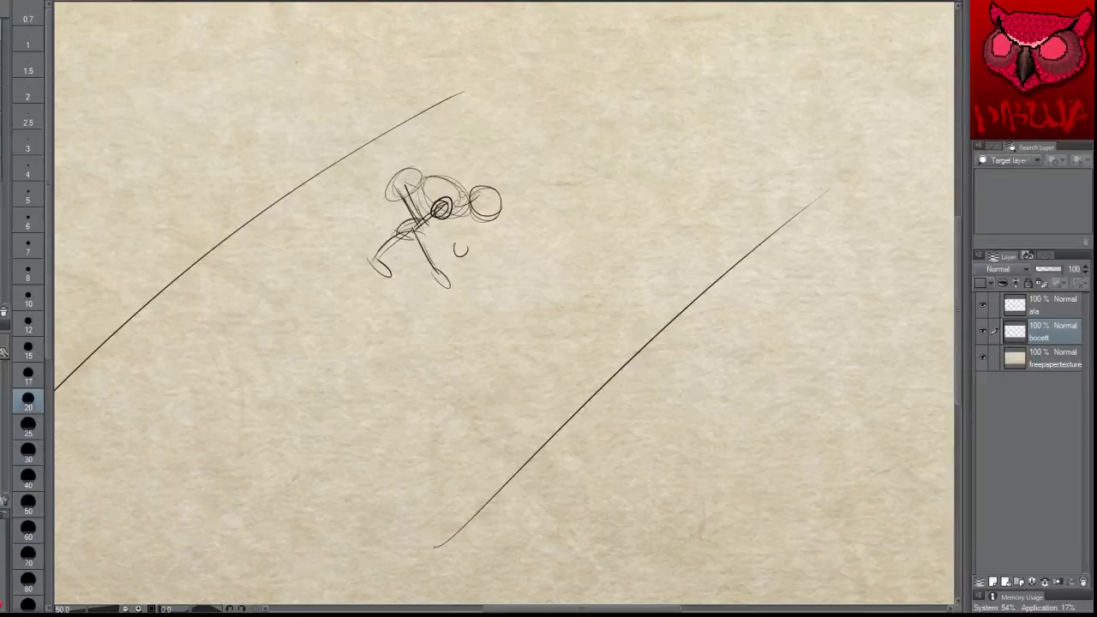
mouse_move(445, 221)
left_mouse_down()
mouse_move(460, 255)
mouse_move(458, 245)
left_mouse_up()
mouse_move(501, 206)
left_mouse_down()
mouse_move(476, 234)
mouse_move(470, 201)
mouse_move(477, 230)
mouse_move(493, 221)
mouse_move(462, 205)
left_mouse_up()
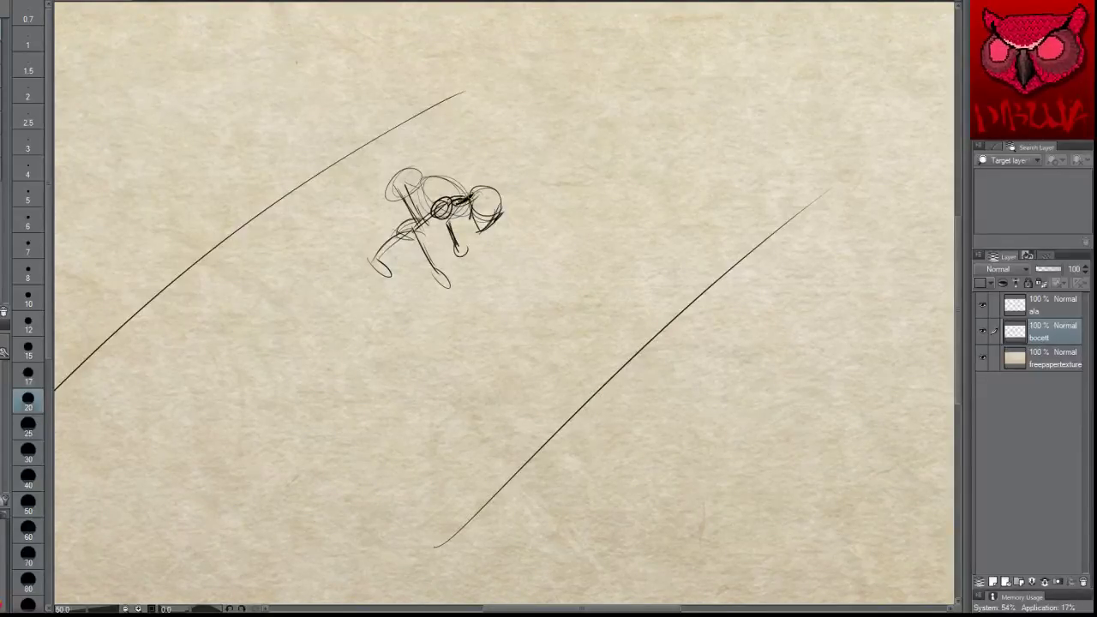
mouse_move(471, 195)
left_mouse_down()
mouse_move(500, 212)
mouse_move(475, 226)
left_mouse_up()
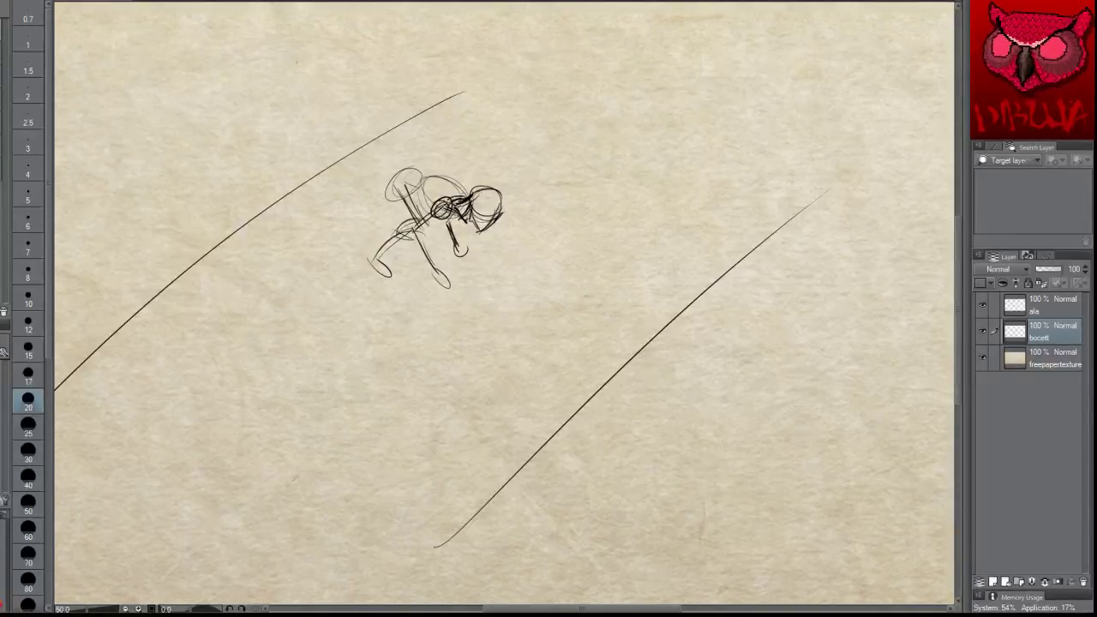
Step: Define the crouching figure's arms and hands with darker strokes, then outline its arched back
mouse_move(438, 204)
left_mouse_down()
mouse_move(409, 229)
mouse_move(436, 272)
left_mouse_up()
mouse_move(418, 228)
left_mouse_down()
mouse_move(437, 274)
mouse_move(454, 278)
left_mouse_up()
left_click_drag(432, 271, 453, 277)
left_click_drag(444, 269, 463, 288)
left_click_drag(447, 273, 454, 289)
mouse_move(455, 221)
left_mouse_down()
mouse_move(453, 252)
mouse_move(475, 262)
left_mouse_up()
mouse_move(468, 196)
left_mouse_down()
mouse_move(474, 207)
mouse_move(463, 191)
mouse_move(450, 203)
mouse_move(465, 196)
mouse_move(424, 172)
mouse_move(407, 175)
left_mouse_up()
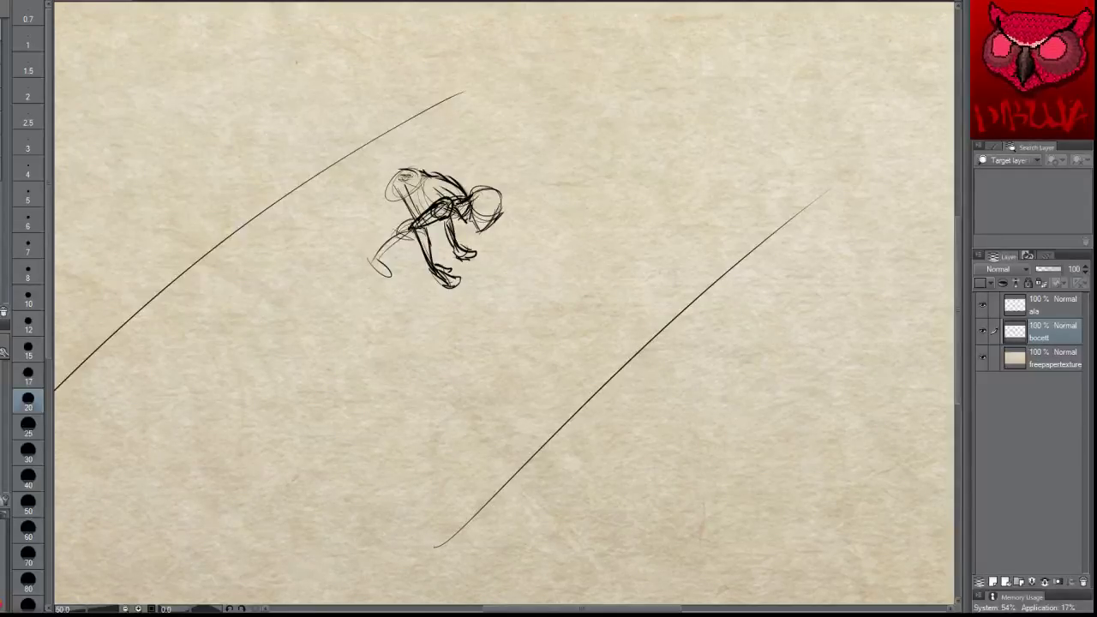
Step: Outline the crouching figure's hips, leg and foot, and add guide lines on its face
left_click_drag(382, 180, 386, 204)
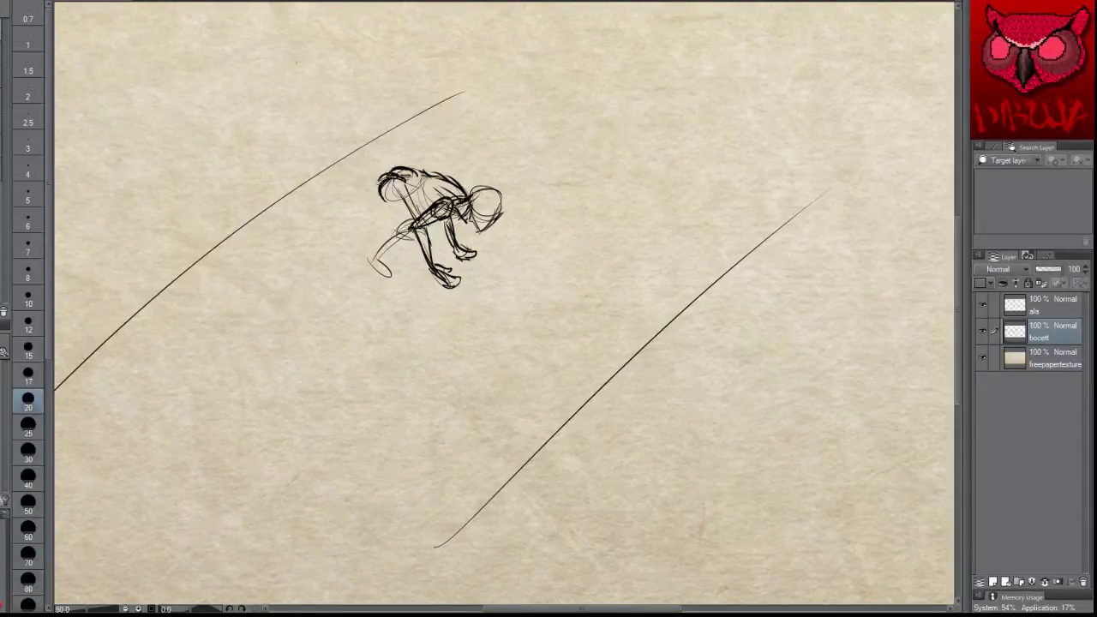
left_click_drag(380, 179, 384, 200)
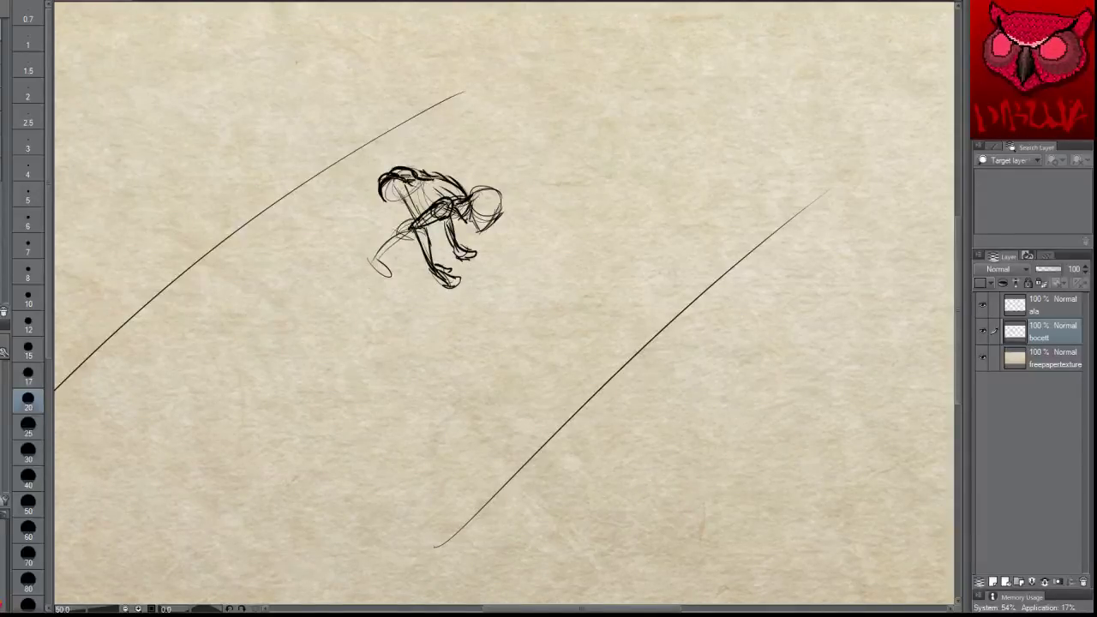
left_click_drag(388, 198, 413, 225)
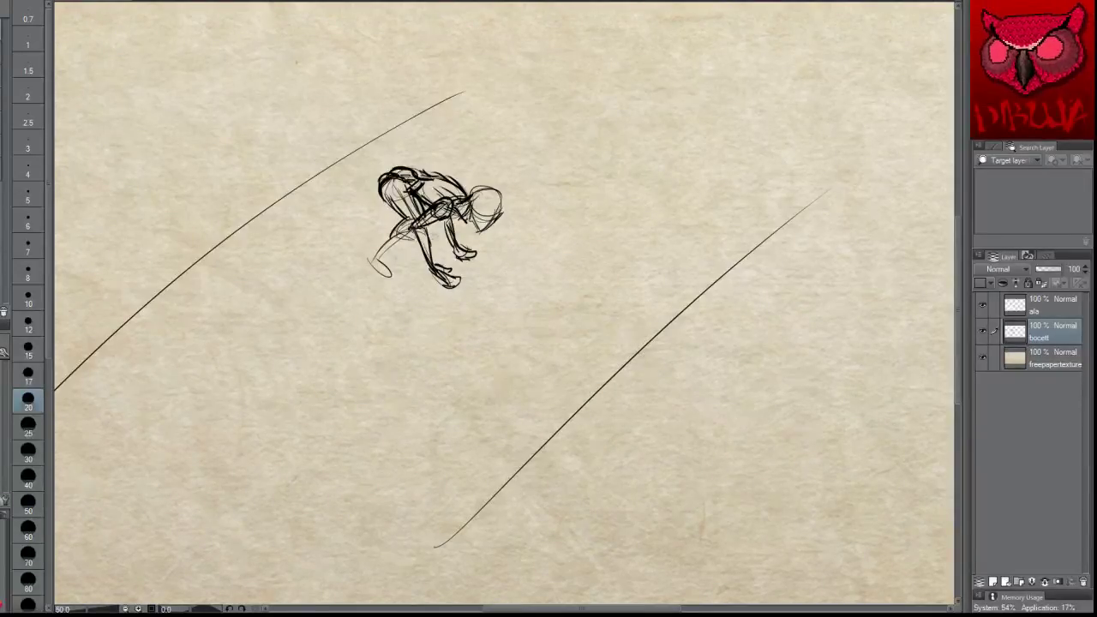
mouse_move(412, 220)
left_mouse_down()
mouse_move(369, 259)
mouse_move(405, 274)
left_mouse_up()
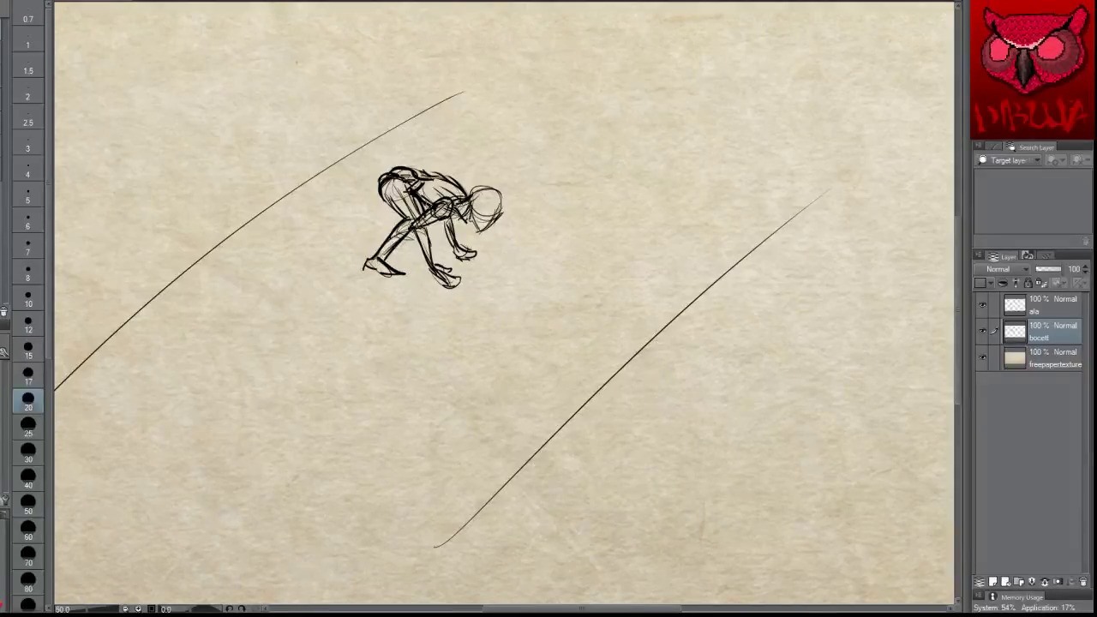
mouse_move(486, 197)
left_mouse_down()
mouse_move(477, 233)
mouse_move(503, 211)
left_mouse_up()
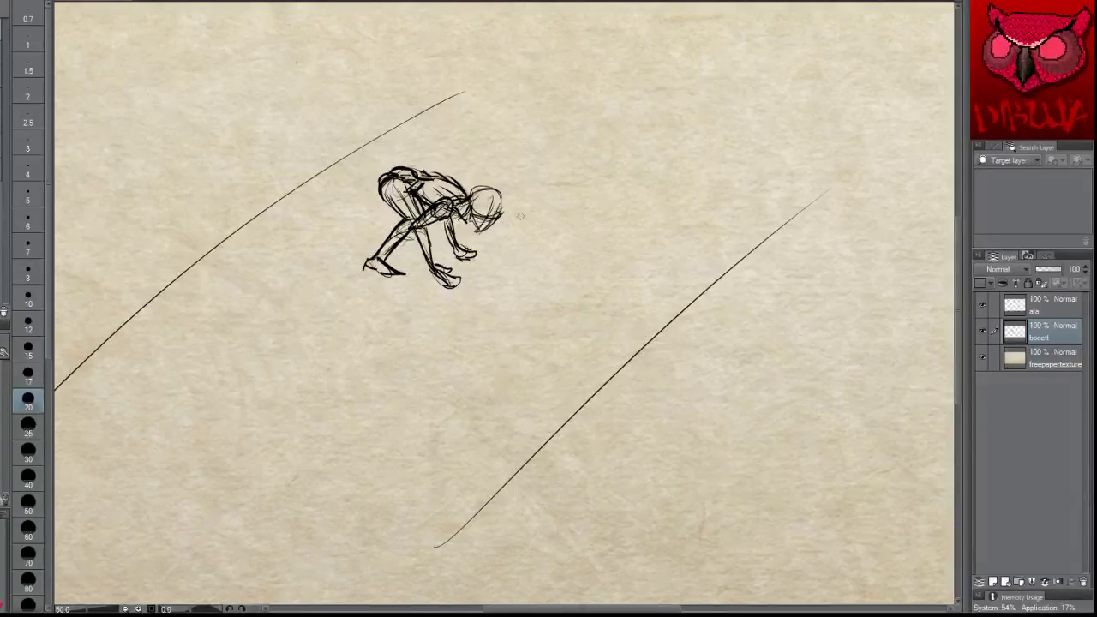
Step: Set out a second figure near the upper end of the right guide with hand and foot marks and a curved action line
mouse_move(676, 257)
left_mouse_down()
mouse_move(650, 264)
mouse_move(679, 255)
left_mouse_up()
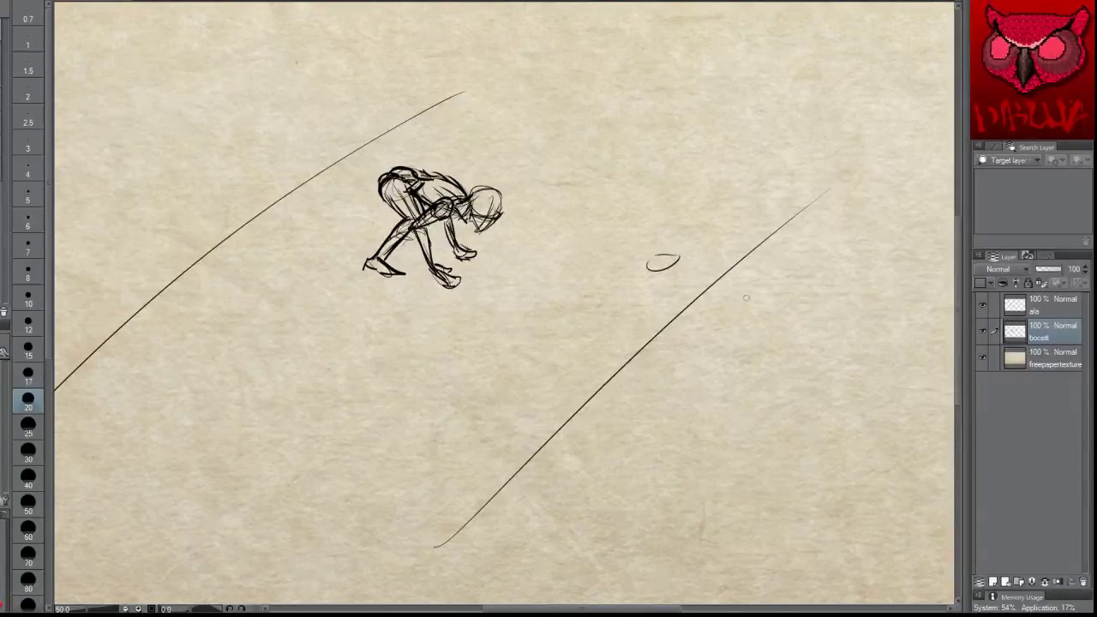
left_click_drag(753, 285, 739, 312)
mouse_move(658, 94)
left_mouse_down()
mouse_move(660, 125)
mouse_move(667, 101)
left_mouse_up()
left_click_drag(815, 149, 822, 156)
mouse_move(740, 76)
left_mouse_down()
mouse_move(741, 138)
mouse_move(697, 279)
left_mouse_up()
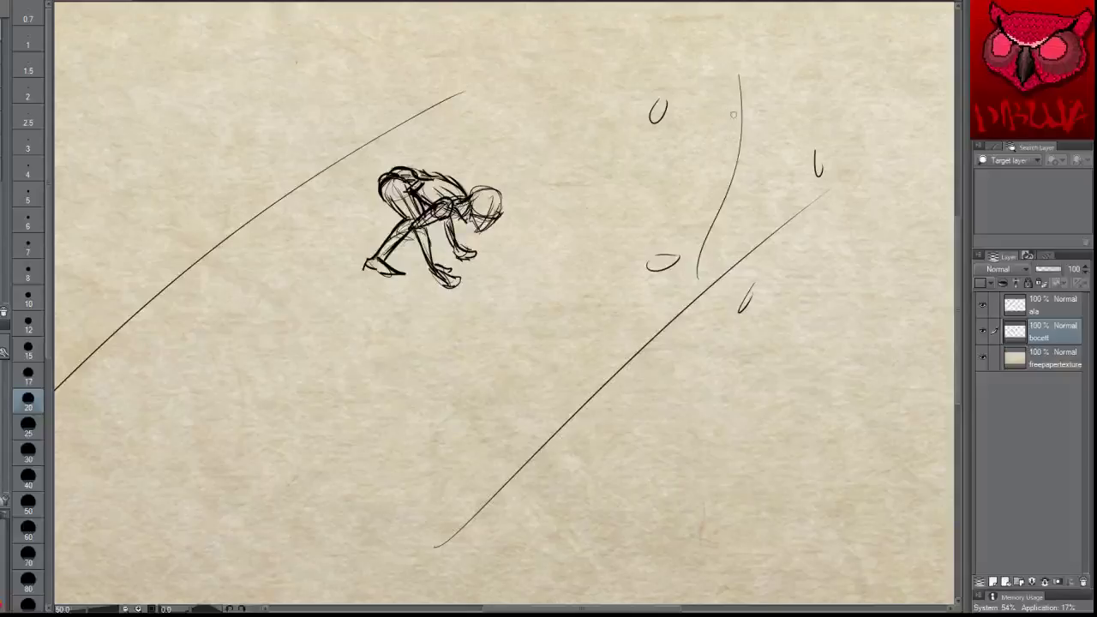
Step: Sketch the second figure's ribcage and the arm reaching toward the right, with a large, spread-fingered hand
mouse_move(709, 125)
left_mouse_down()
mouse_move(753, 163)
mouse_move(712, 97)
mouse_move(761, 106)
mouse_move(677, 116)
mouse_move(674, 129)
mouse_move(656, 110)
mouse_move(688, 131)
mouse_move(631, 122)
mouse_move(653, 148)
mouse_move(634, 142)
mouse_move(635, 153)
mouse_move(640, 134)
mouse_move(629, 142)
mouse_move(713, 106)
mouse_move(704, 113)
mouse_move(725, 93)
left_mouse_up()
mouse_move(745, 105)
left_mouse_down()
mouse_move(737, 112)
mouse_move(775, 102)
mouse_move(795, 152)
mouse_move(823, 159)
mouse_move(803, 182)
mouse_move(793, 170)
mouse_move(780, 181)
mouse_move(802, 170)
left_mouse_up()
mouse_move(814, 160)
left_mouse_down()
mouse_move(822, 177)
mouse_move(797, 192)
mouse_move(836, 170)
left_mouse_up()
left_click_drag(818, 153, 799, 177)
left_click_drag(832, 135, 842, 167)
mouse_move(810, 144)
left_mouse_down()
mouse_move(820, 138)
mouse_move(782, 153)
mouse_move(828, 144)
left_mouse_up()
Step: Redraw the second figure's right-hand upper arm and block in its shoulders, waist and pelvis
mouse_move(785, 138)
left_mouse_down()
mouse_move(797, 149)
mouse_move(784, 161)
mouse_move(811, 165)
mouse_move(794, 131)
mouse_move(772, 128)
mouse_move(785, 107)
left_mouse_up()
key("ctrl+z")
key("ctrl+z")
mouse_move(771, 116)
left_mouse_down()
mouse_move(786, 127)
mouse_move(784, 110)
left_mouse_up()
mouse_move(775, 97)
left_mouse_down()
mouse_move(779, 118)
mouse_move(777, 91)
mouse_move(762, 118)
mouse_move(784, 96)
mouse_move(772, 122)
mouse_move(752, 130)
mouse_move(712, 115)
mouse_move(708, 125)
left_mouse_up()
mouse_move(720, 126)
left_mouse_down()
mouse_move(715, 145)
mouse_move(734, 131)
mouse_move(747, 148)
mouse_move(735, 174)
mouse_move(731, 161)
mouse_move(741, 184)
mouse_move(719, 170)
mouse_move(706, 188)
mouse_move(719, 215)
mouse_move(734, 196)
mouse_move(711, 223)
mouse_move(727, 216)
left_mouse_up()
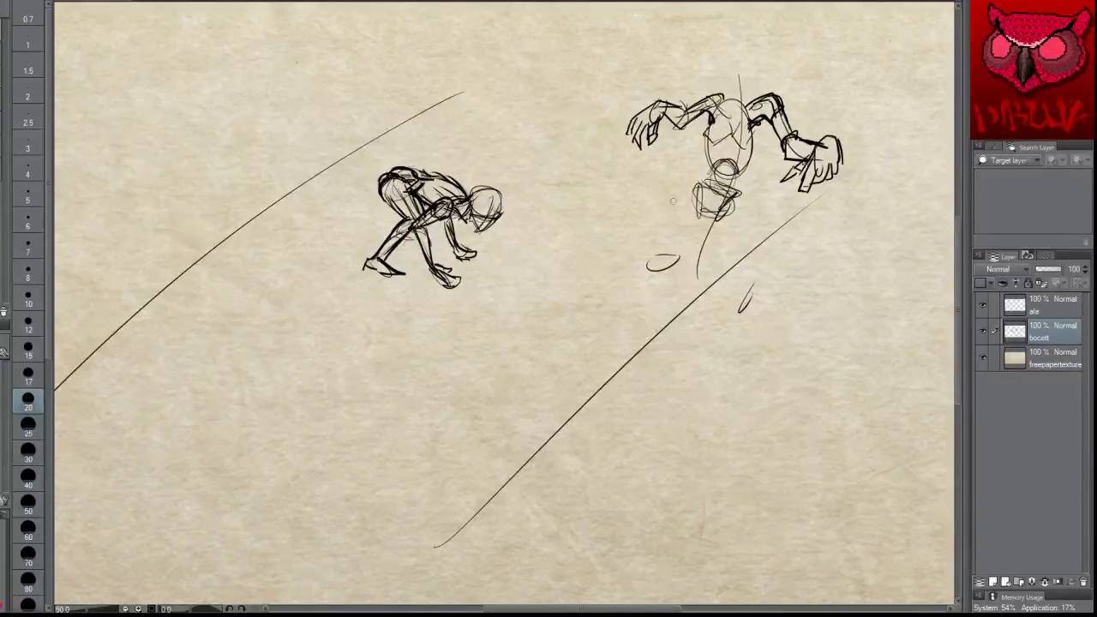
Step: Block in the second figure's bent legs with knee circles, shin lines and wedge-shaped feet
mouse_move(669, 187)
left_mouse_down()
mouse_move(685, 185)
mouse_move(658, 257)
mouse_move(648, 272)
mouse_move(635, 267)
mouse_move(660, 274)
left_mouse_up()
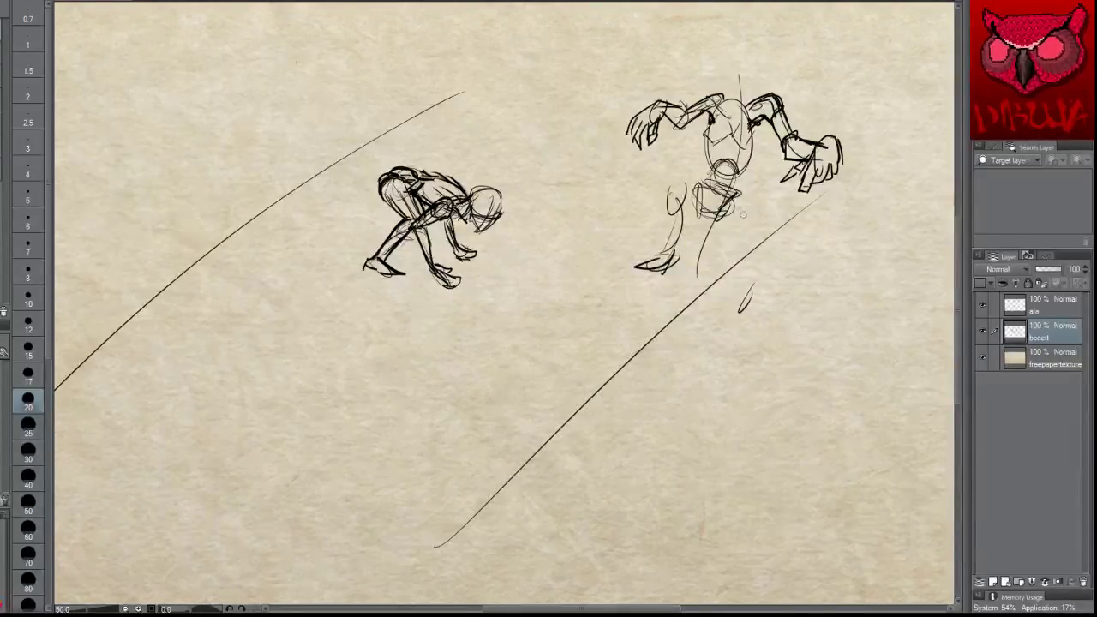
mouse_move(747, 288)
left_mouse_down()
mouse_move(733, 315)
mouse_move(759, 313)
left_mouse_up()
left_click_drag(742, 215, 753, 292)
left_click_drag(749, 241, 754, 296)
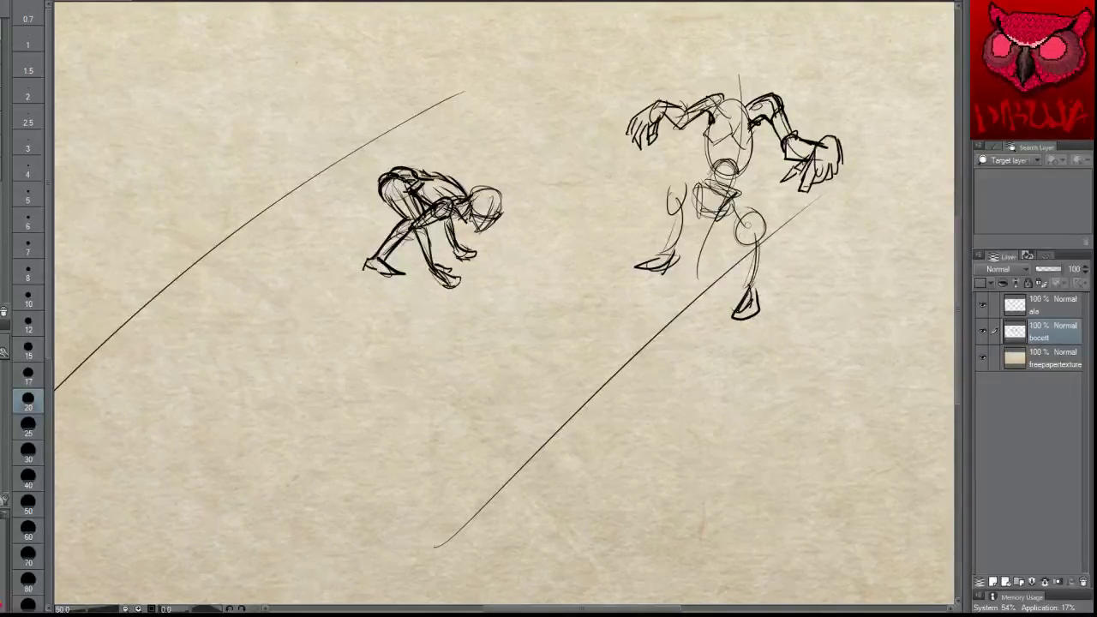
left_click_drag(744, 215, 740, 239)
left_click_drag(744, 215, 757, 244)
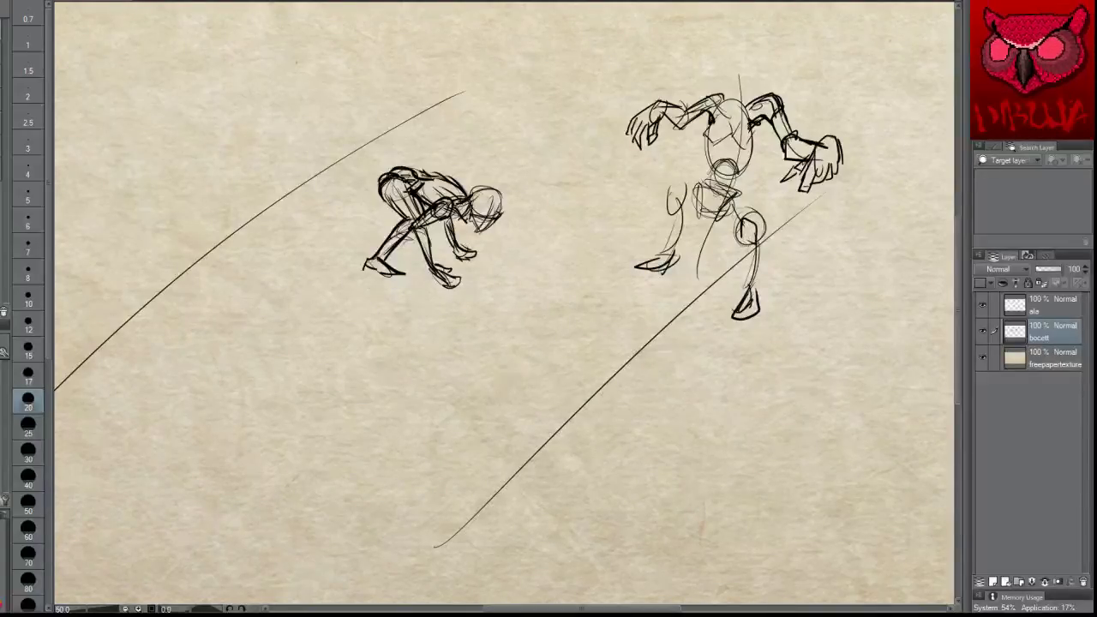
Step: Firm up the second figure's thighs, knees, shins and feet, and define its pelvis and waist
mouse_move(689, 196)
left_mouse_down()
mouse_move(703, 202)
mouse_move(664, 202)
mouse_move(711, 192)
mouse_move(663, 183)
left_mouse_up()
mouse_move(661, 212)
left_mouse_down()
mouse_move(680, 203)
mouse_move(671, 258)
mouse_move(682, 231)
mouse_move(641, 266)
mouse_move(679, 271)
left_mouse_up()
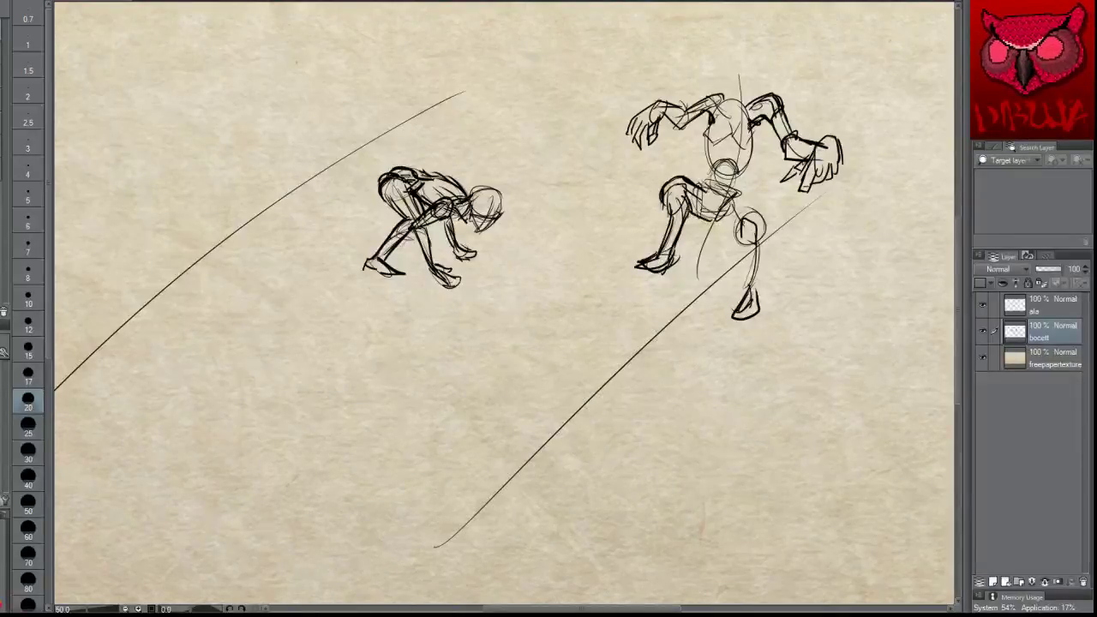
left_click_drag(705, 216, 739, 240)
mouse_move(742, 195)
left_mouse_down()
mouse_move(767, 242)
mouse_move(744, 249)
mouse_move(746, 290)
left_mouse_up()
left_click_drag(759, 240, 746, 297)
left_click_drag(744, 245, 737, 304)
left_click_drag(753, 290, 750, 322)
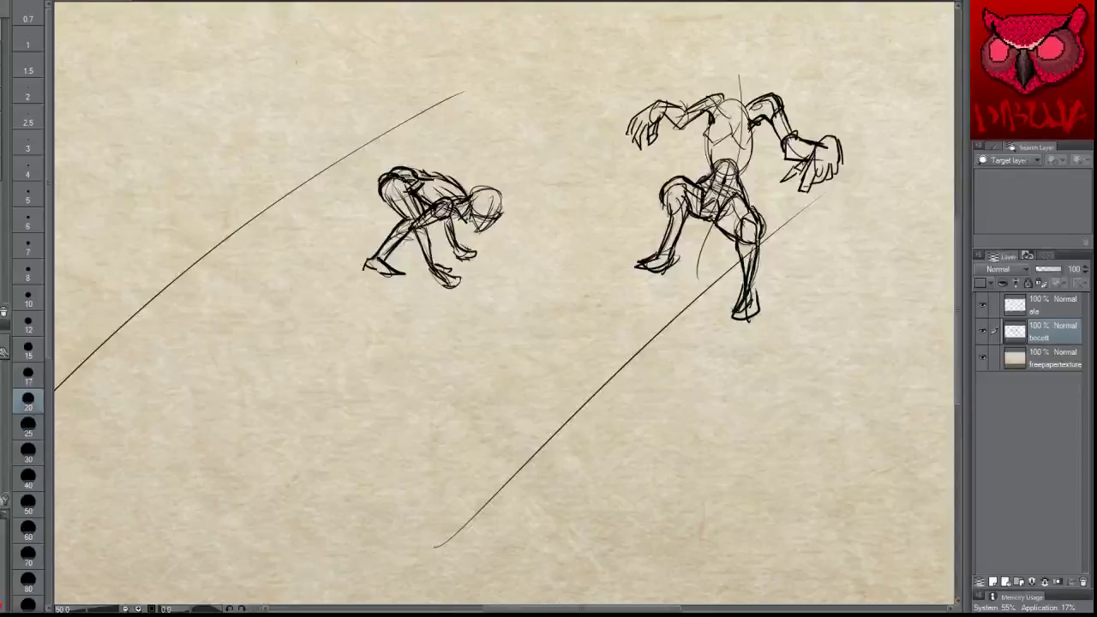
left_click_drag(731, 193, 718, 204)
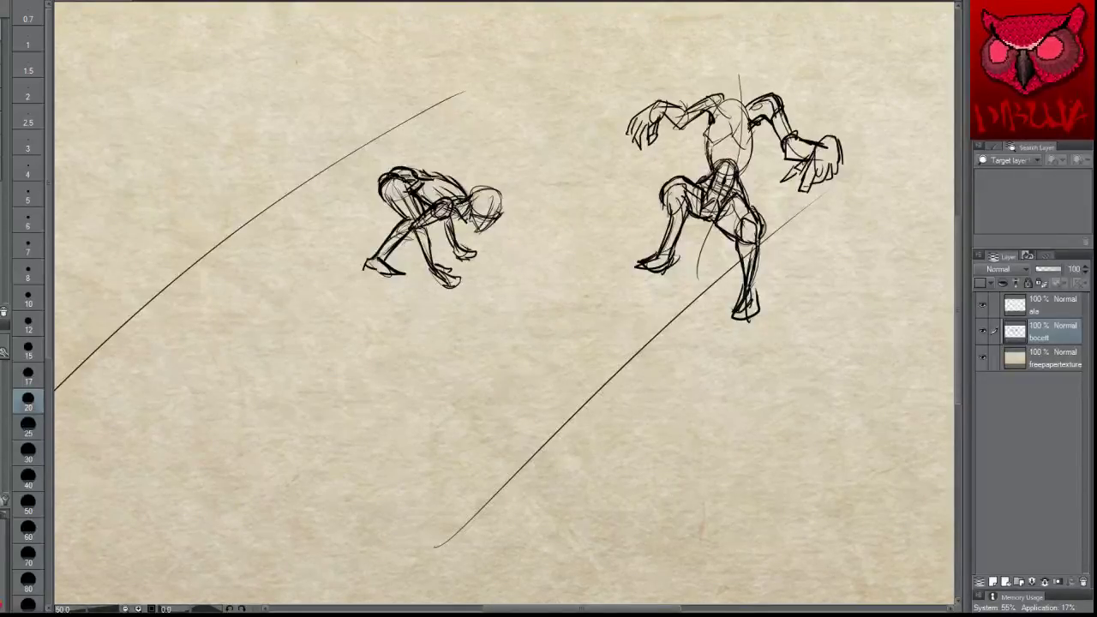
mouse_move(708, 139)
left_mouse_down()
mouse_move(717, 165)
mouse_move(732, 150)
mouse_move(736, 163)
mouse_move(707, 212)
left_mouse_up()
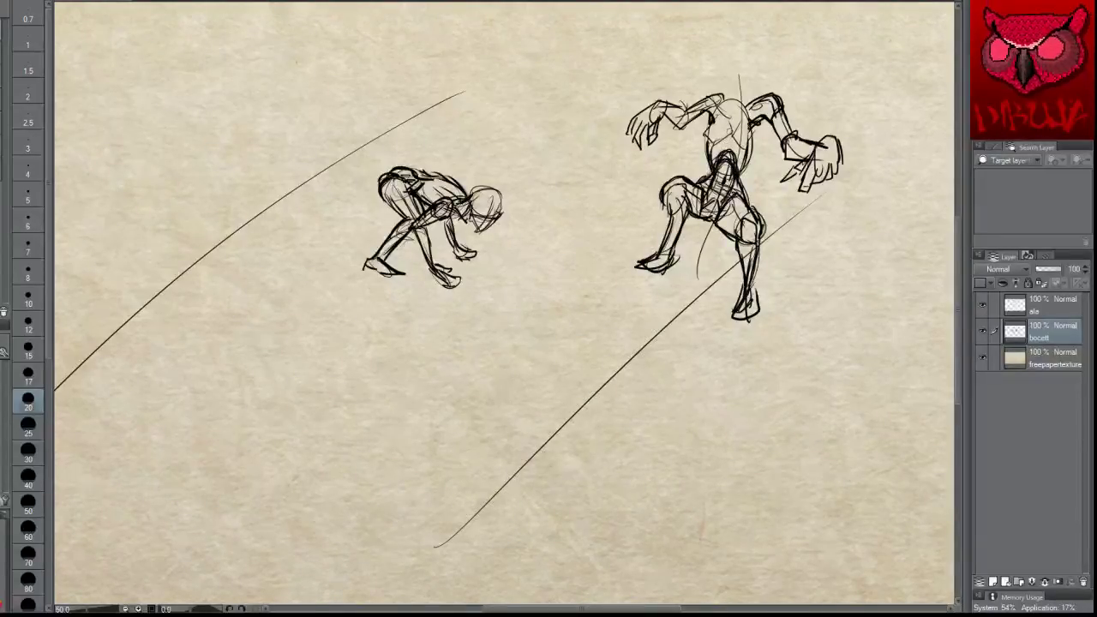
Step: Draw the second figure's oval head above the chest, with facial guide lines and neck
mouse_move(735, 81)
left_mouse_down()
mouse_move(727, 143)
mouse_move(743, 120)
left_mouse_up()
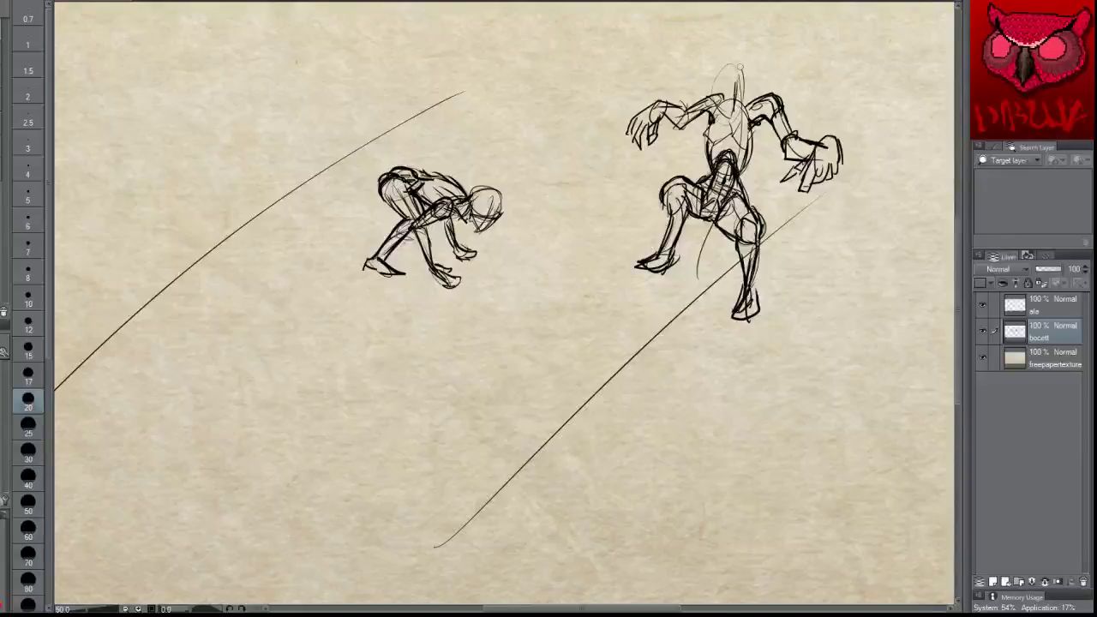
left_click_drag(713, 65, 746, 120)
mouse_move(733, 69)
left_mouse_down()
mouse_move(728, 120)
mouse_move(746, 103)
left_mouse_up()
mouse_move(711, 94)
left_mouse_down()
mouse_move(743, 99)
mouse_move(725, 111)
left_mouse_up()
left_click_drag(715, 115, 739, 128)
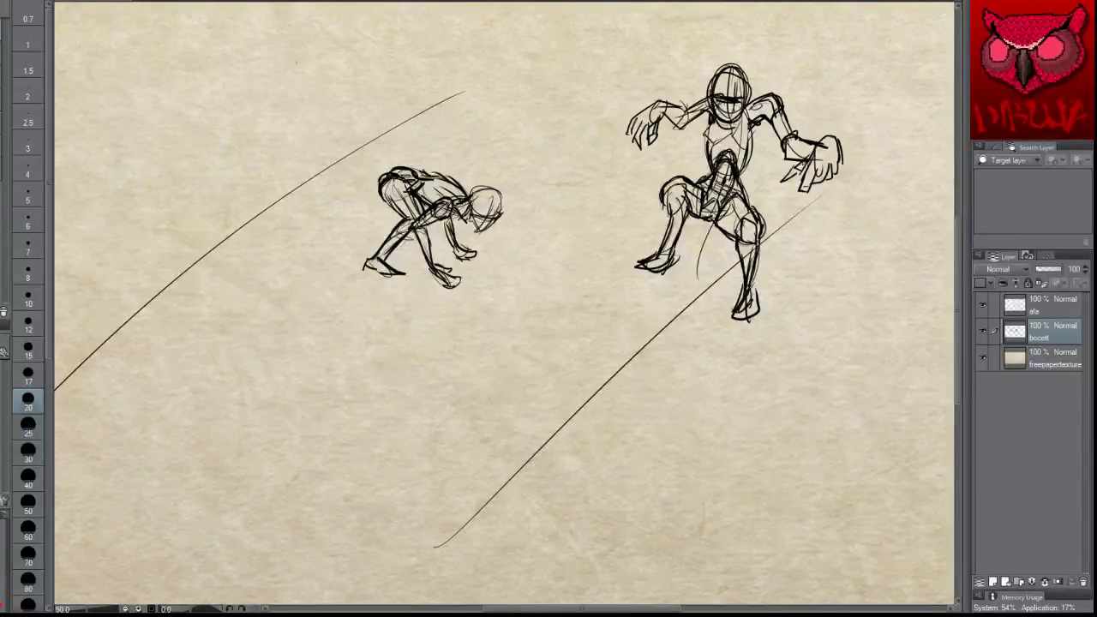
Step: Darken the second figure's head outline and refine its elbow and the wrist of the large hand
mouse_move(726, 60)
left_mouse_down()
mouse_move(734, 129)
mouse_move(683, 127)
left_mouse_up()
left_click_drag(681, 105, 689, 116)
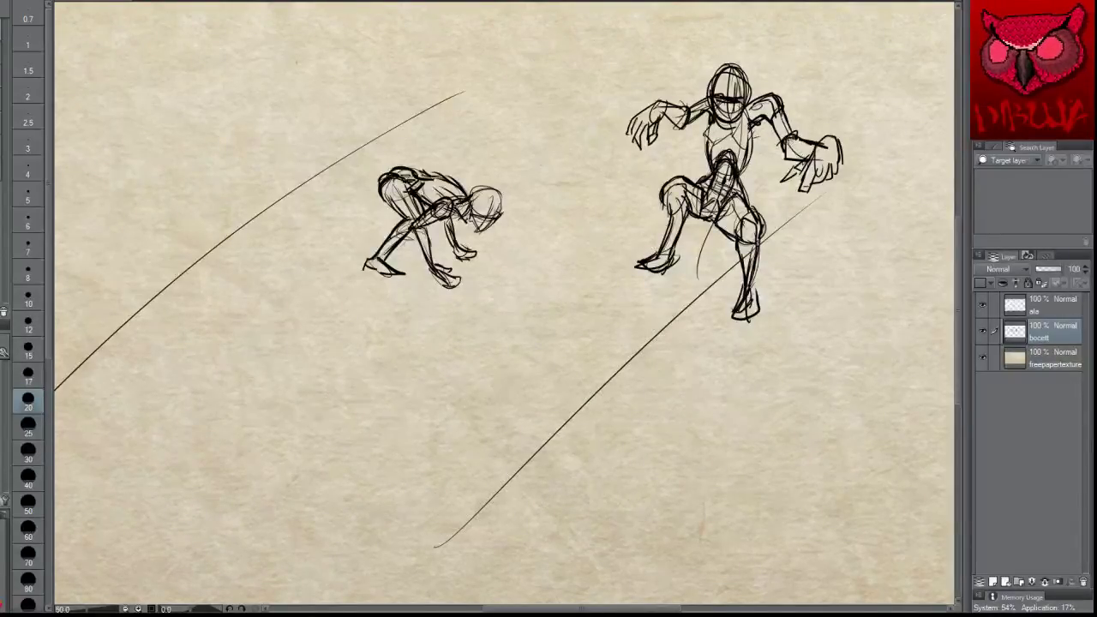
left_click_drag(790, 137, 809, 165)
left_click_drag(788, 139, 803, 159)
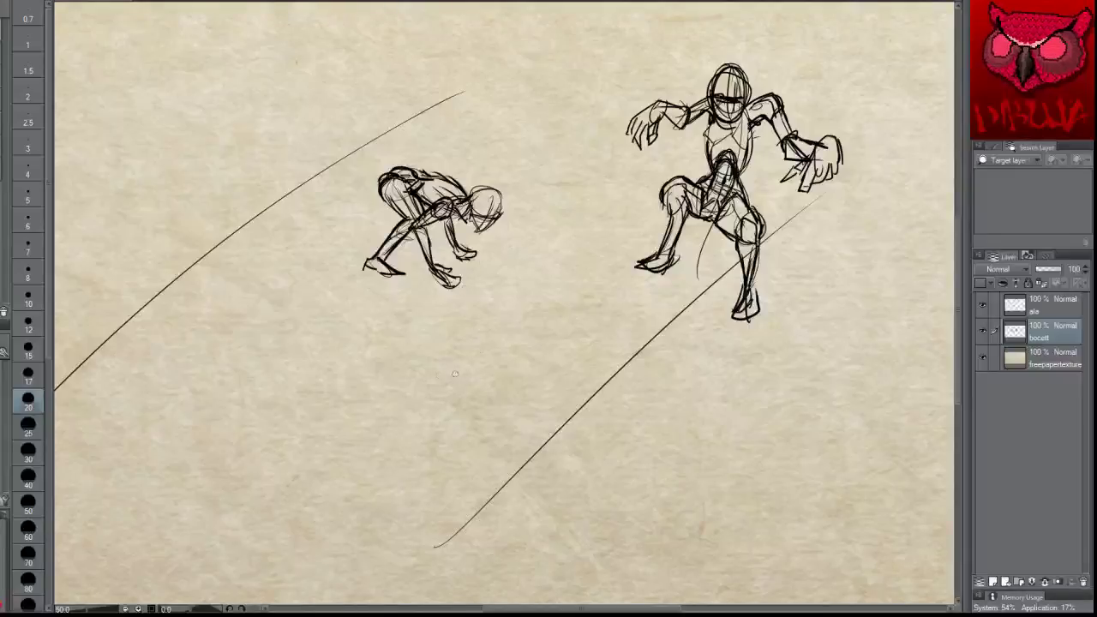
Step: Set out a third figure below the crouching one with a curved vertical action line and foot and hand marks
left_click_drag(398, 394, 403, 392)
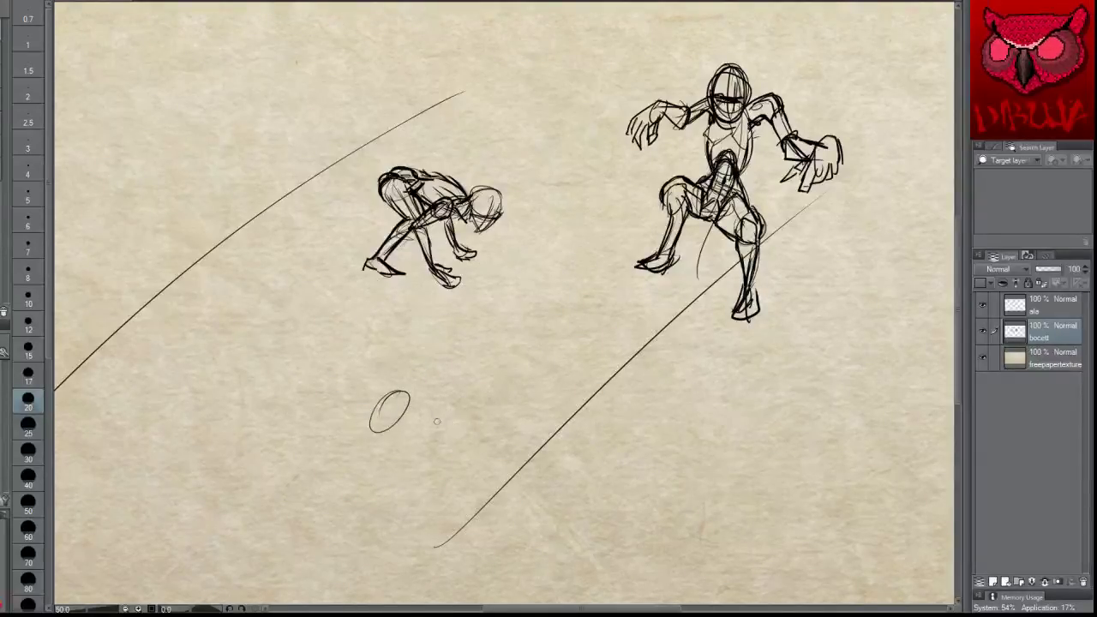
key("ctrl+z")
mouse_move(427, 324)
left_mouse_down()
mouse_move(411, 497)
mouse_move(418, 455)
mouse_move(399, 486)
left_mouse_up()
mouse_move(449, 462)
left_mouse_down()
mouse_move(449, 490)
mouse_move(400, 487)
left_mouse_up()
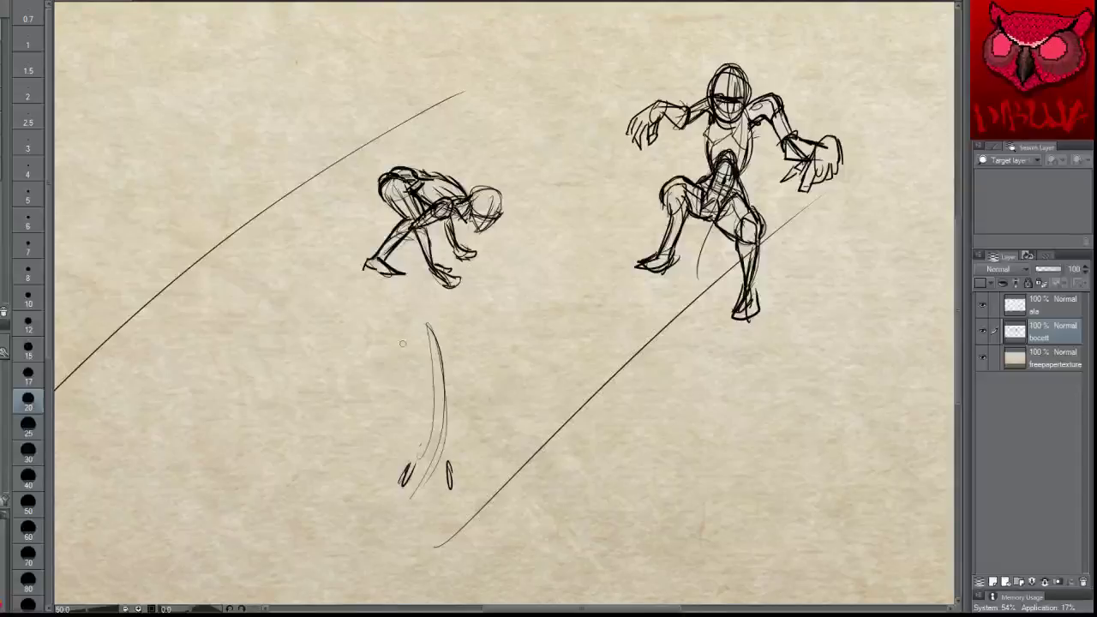
mouse_move(392, 369)
left_mouse_down()
mouse_move(380, 391)
mouse_move(393, 390)
left_mouse_up()
left_click_drag(487, 376, 493, 396)
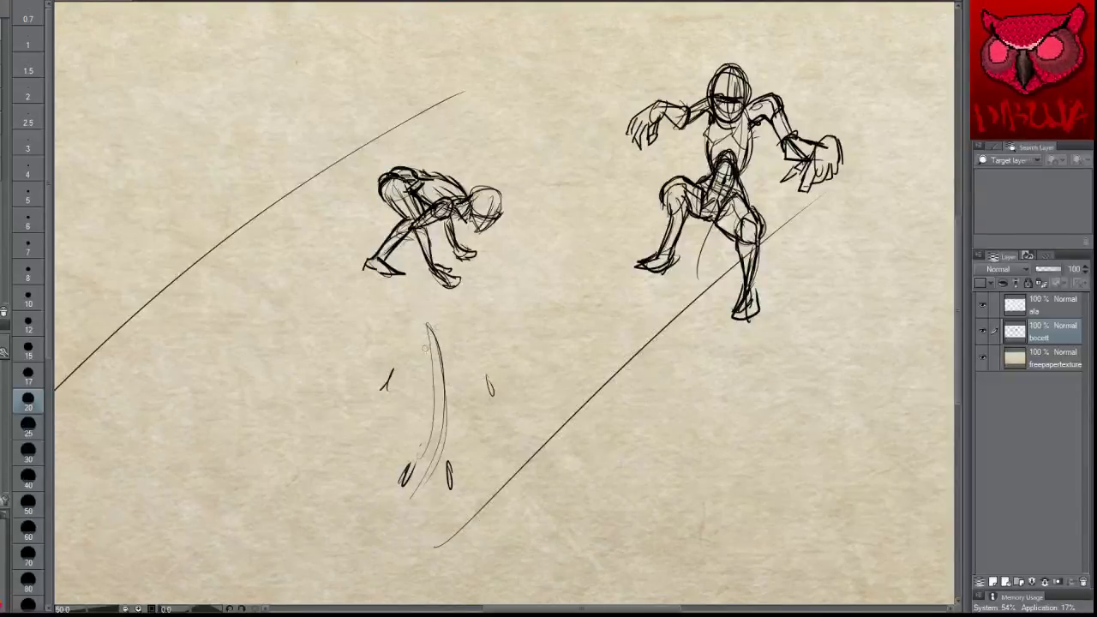
Step: Sketch the third figure's head, neck and shoulder line, and the bent arm on its left side
mouse_move(416, 296)
left_mouse_down()
mouse_move(442, 322)
mouse_move(411, 328)
mouse_move(444, 331)
mouse_move(441, 305)
left_mouse_up()
key("ctrl+z")
mouse_move(439, 343)
left_mouse_down()
mouse_move(454, 394)
mouse_move(439, 343)
mouse_move(443, 358)
mouse_move(407, 391)
left_mouse_up()
key("ctrl+z")
left_click_drag(398, 380, 408, 391)
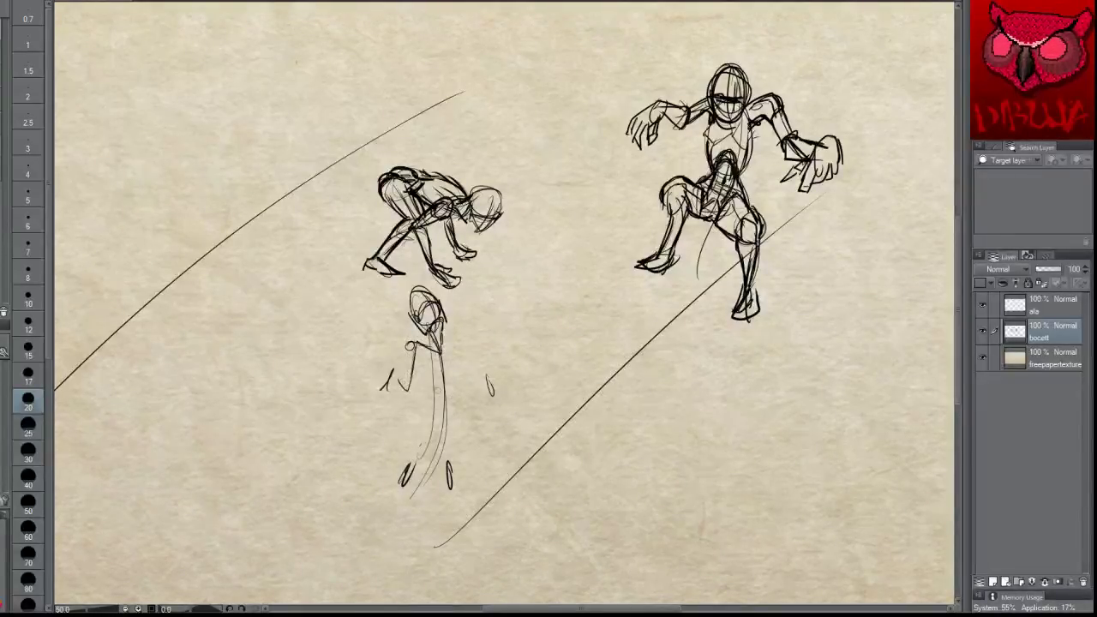
Step: Sketch the third figure's right-hand arm and block in its torso down to the hips
mouse_move(442, 343)
left_mouse_down()
mouse_move(465, 392)
mouse_move(477, 382)
left_mouse_up()
left_click_drag(437, 358, 456, 377)
mouse_move(446, 343)
left_mouse_down()
mouse_move(456, 387)
mouse_move(423, 363)
mouse_move(418, 379)
mouse_move(446, 399)
mouse_move(453, 383)
mouse_move(444, 413)
mouse_move(460, 410)
mouse_move(428, 440)
mouse_move(456, 418)
mouse_move(420, 434)
mouse_move(455, 434)
mouse_move(457, 417)
mouse_move(417, 418)
mouse_move(417, 457)
mouse_move(444, 458)
mouse_move(410, 454)
mouse_move(406, 466)
left_mouse_up()
key("ctrl+z")
key("ctrl+z")
Step: Rough in the third figure's lower left leg and redraw its foot over the placement mark
left_click_drag(426, 458, 395, 491)
left_click_drag(414, 467, 395, 492)
key("ctrl+z")
key("ctrl+z")
key("ctrl+z")
key("ctrl+z")
left_click_drag(411, 465, 403, 493)
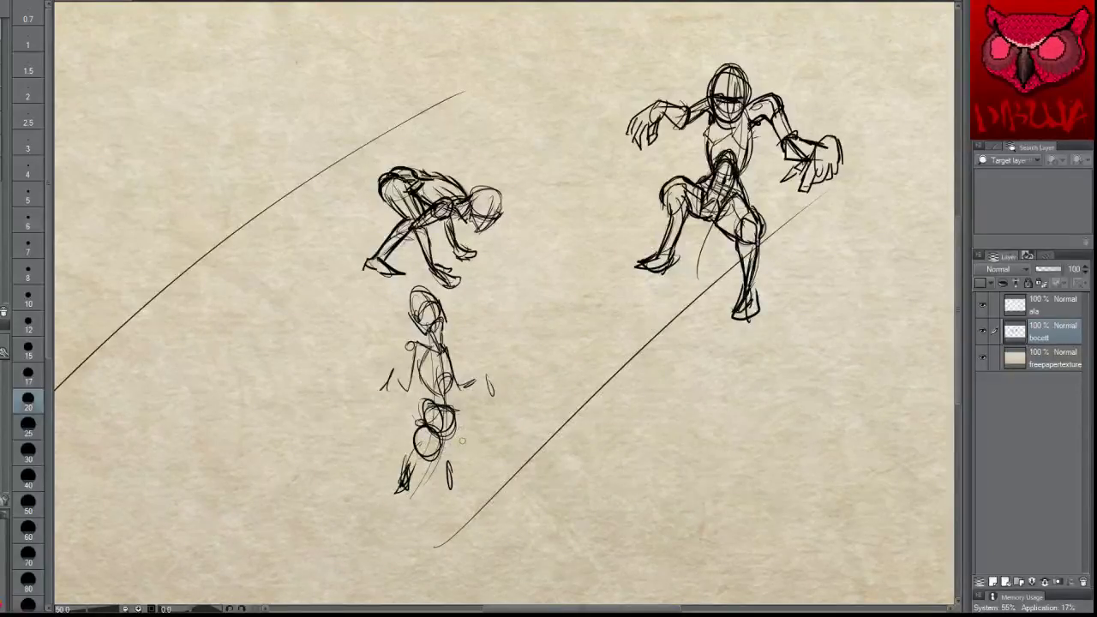
Step: Sketch the third figure's knee ovals and build up the contours of both thighs and lower legs
mouse_move(482, 453)
left_mouse_down()
mouse_move(469, 450)
mouse_move(452, 471)
left_mouse_up()
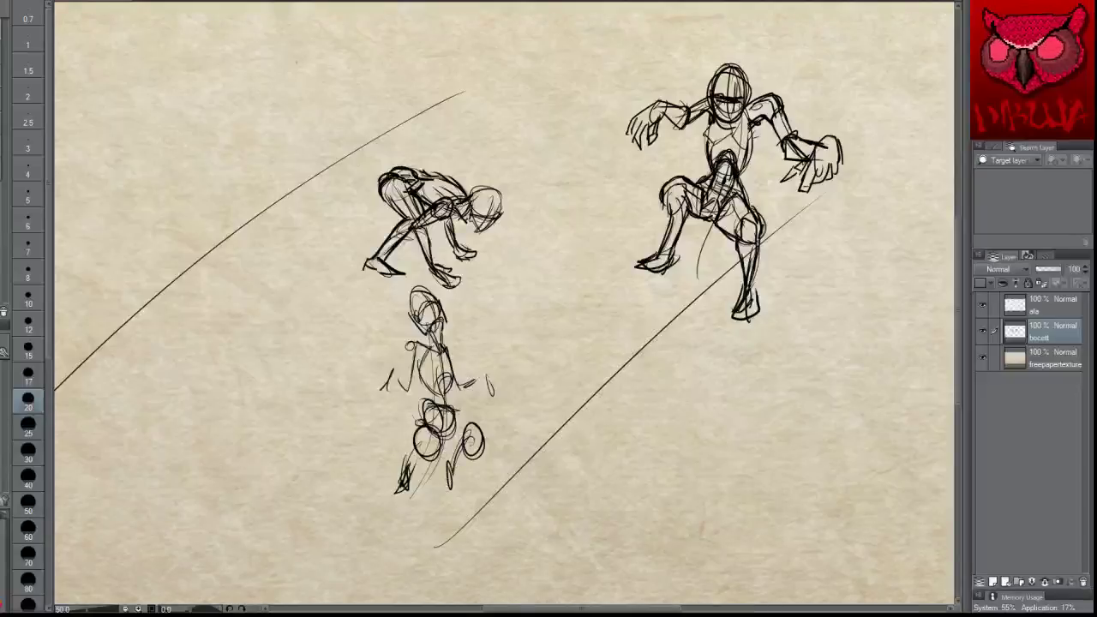
mouse_move(425, 409)
left_mouse_down()
mouse_move(444, 399)
mouse_move(408, 440)
mouse_move(438, 403)
left_mouse_up()
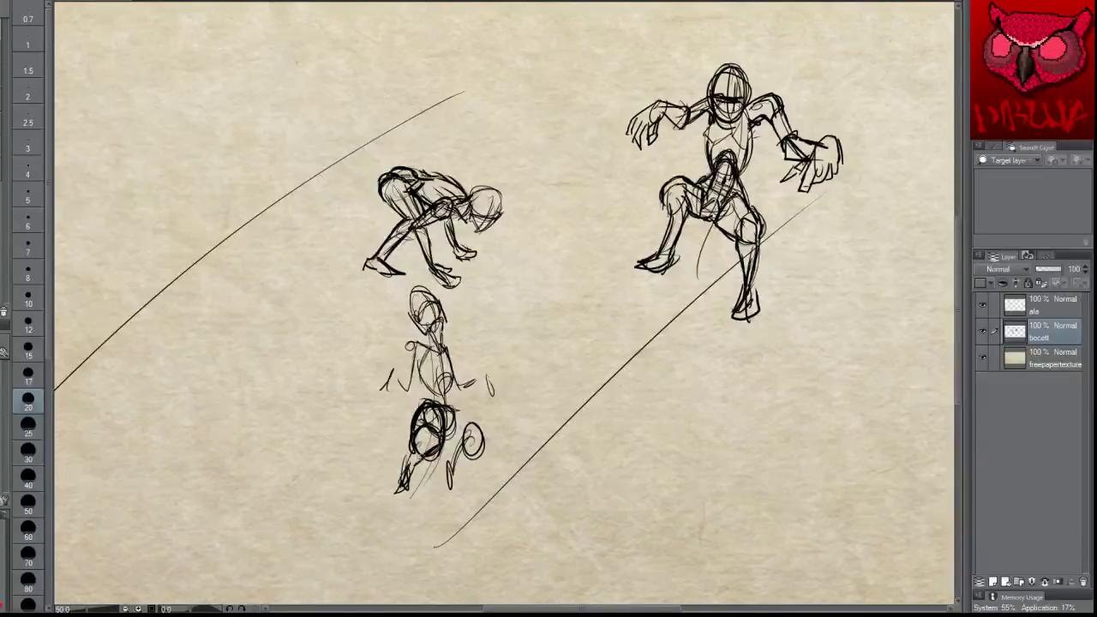
left_click_drag(410, 446, 398, 509)
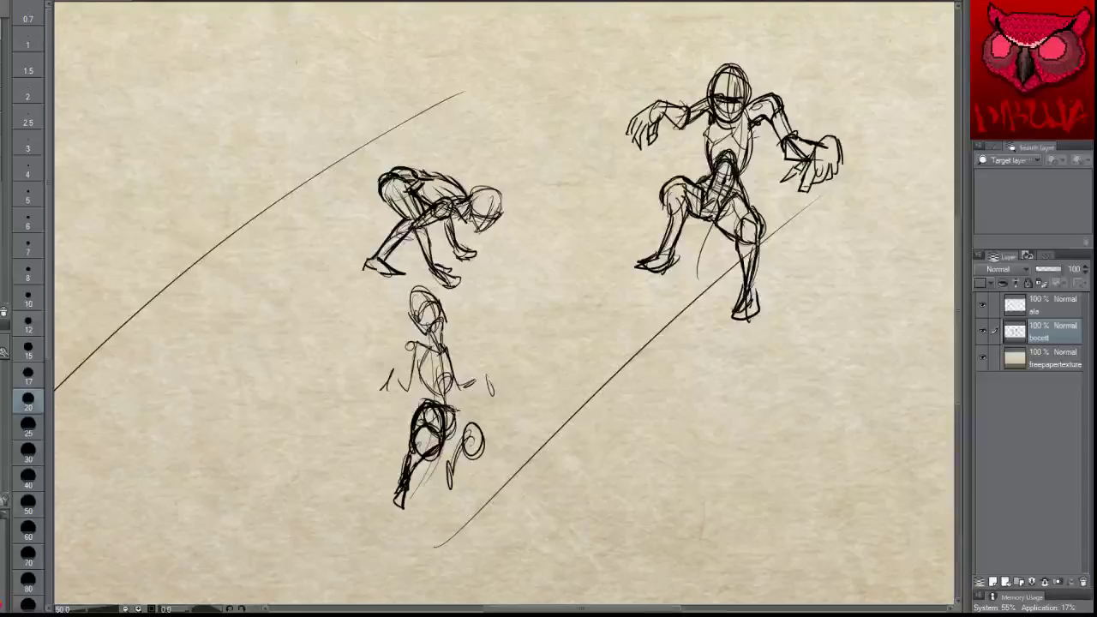
mouse_move(450, 404)
left_mouse_down()
mouse_move(485, 433)
mouse_move(488, 459)
mouse_move(473, 451)
mouse_move(454, 480)
left_mouse_up()
mouse_move(470, 444)
left_mouse_down()
mouse_move(479, 456)
mouse_move(459, 486)
mouse_move(477, 463)
left_mouse_up()
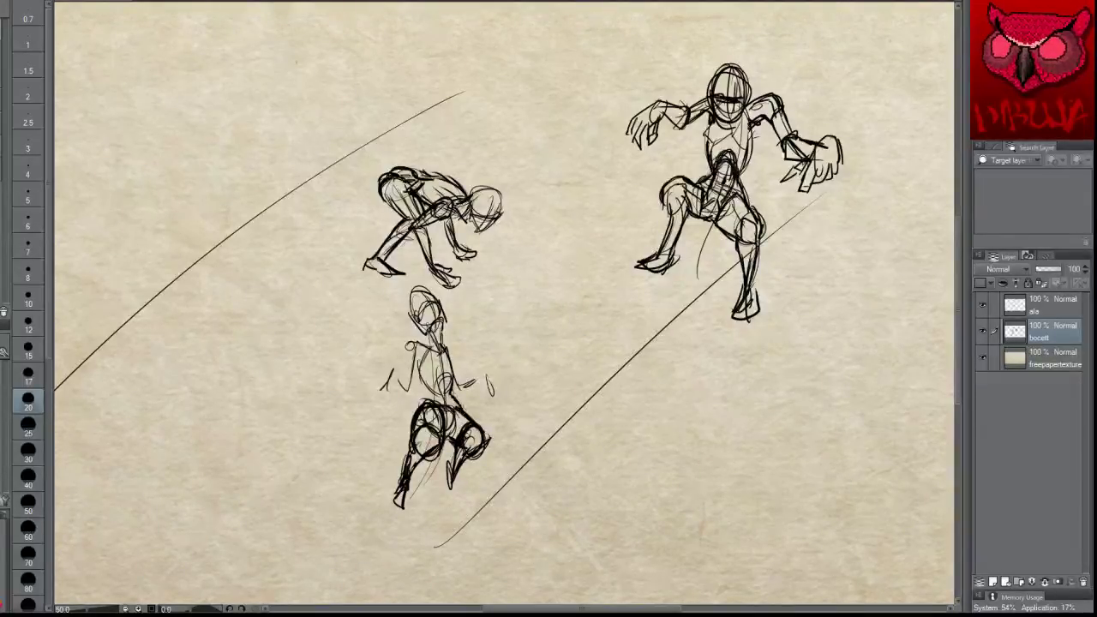
Step: Define the third figure's pelvis, abdomen and chest with darker contour strokes up to the shoulders
mouse_move(424, 379)
left_mouse_down()
mouse_move(436, 396)
mouse_move(419, 412)
left_mouse_up()
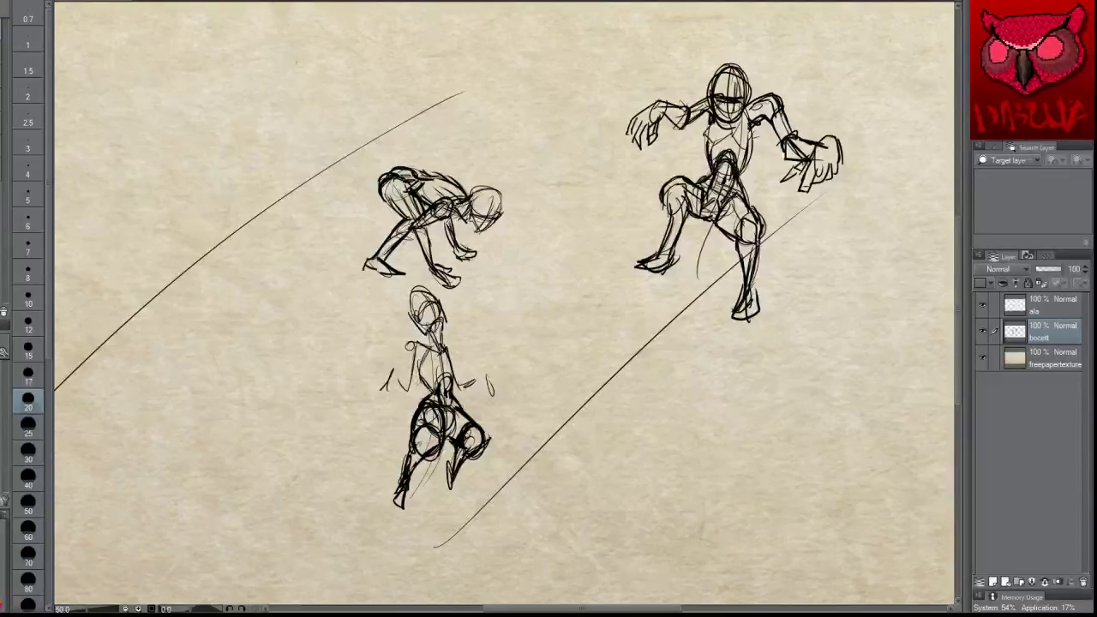
left_click_drag(413, 341, 438, 352)
mouse_move(416, 342)
left_mouse_down()
mouse_move(405, 354)
mouse_move(452, 356)
left_mouse_up()
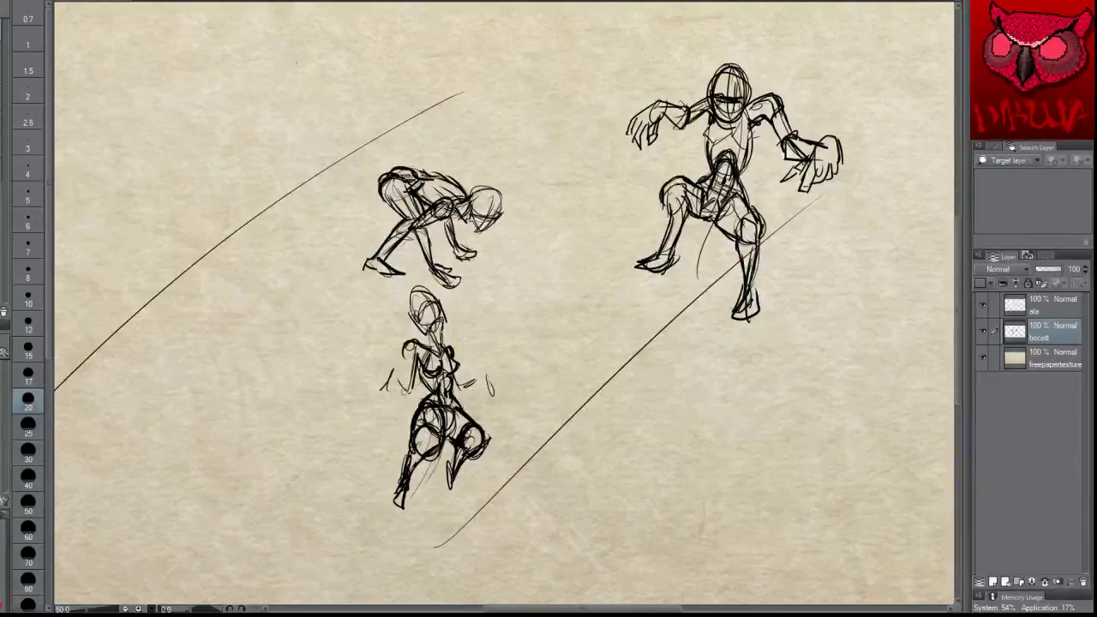
Step: Block in the third figure's two raised fists as boxy shapes and join them to the body with its arms
mouse_move(415, 380)
left_mouse_down()
mouse_move(404, 399)
mouse_move(397, 362)
left_mouse_up()
mouse_move(391, 362)
left_mouse_down()
mouse_move(403, 384)
mouse_move(377, 374)
mouse_move(394, 354)
mouse_move(372, 340)
mouse_move(391, 347)
mouse_move(372, 379)
mouse_move(395, 387)
left_mouse_up()
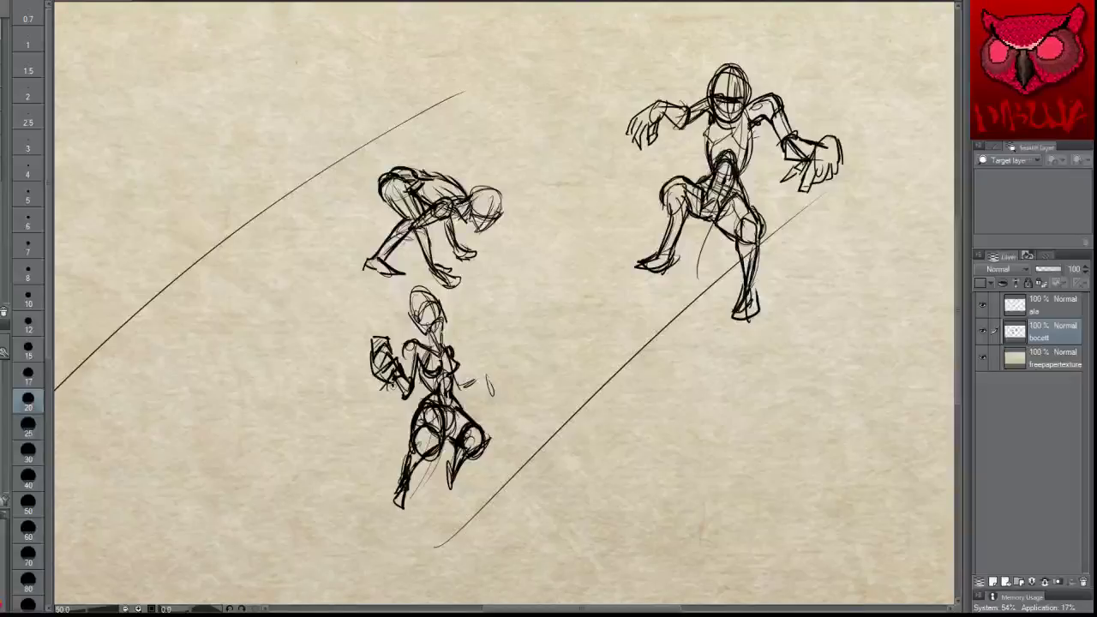
mouse_move(487, 386)
left_mouse_down()
mouse_move(499, 367)
mouse_move(518, 379)
mouse_move(512, 351)
left_mouse_up()
left_click_drag(496, 367, 518, 362)
left_click_drag(506, 389, 509, 367)
mouse_move(489, 372)
left_mouse_down()
mouse_move(502, 359)
mouse_move(516, 371)
left_mouse_up()
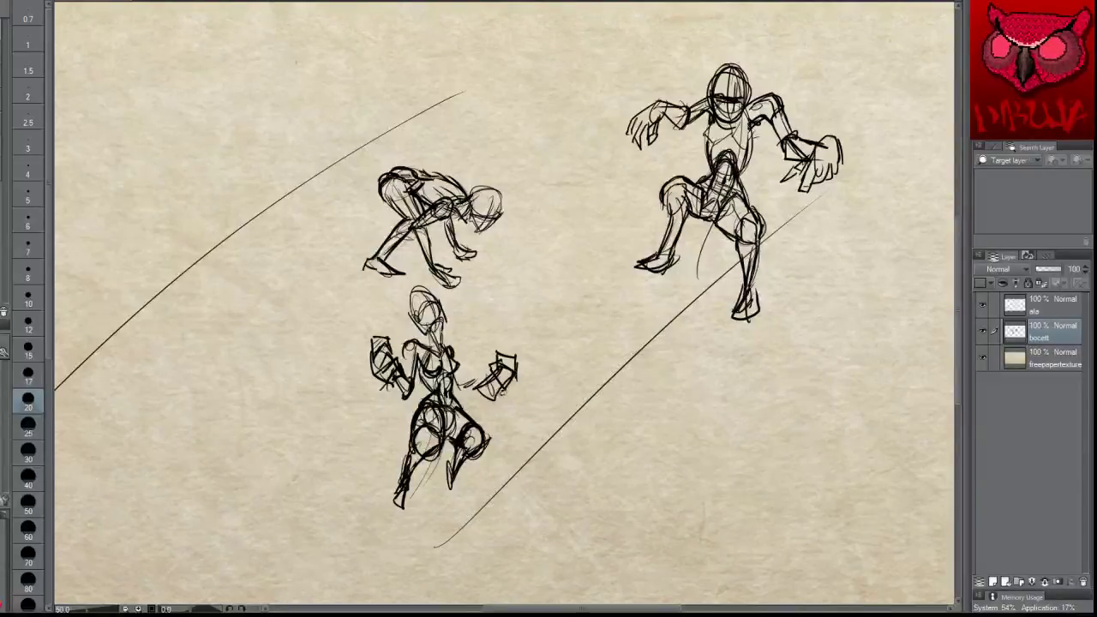
mouse_move(487, 404)
left_mouse_down()
mouse_move(509, 387)
mouse_move(504, 365)
mouse_move(489, 406)
left_mouse_up()
mouse_move(473, 386)
left_mouse_down()
mouse_move(492, 406)
mouse_move(482, 370)
mouse_move(503, 352)
left_mouse_up()
left_click_drag(502, 376, 490, 390)
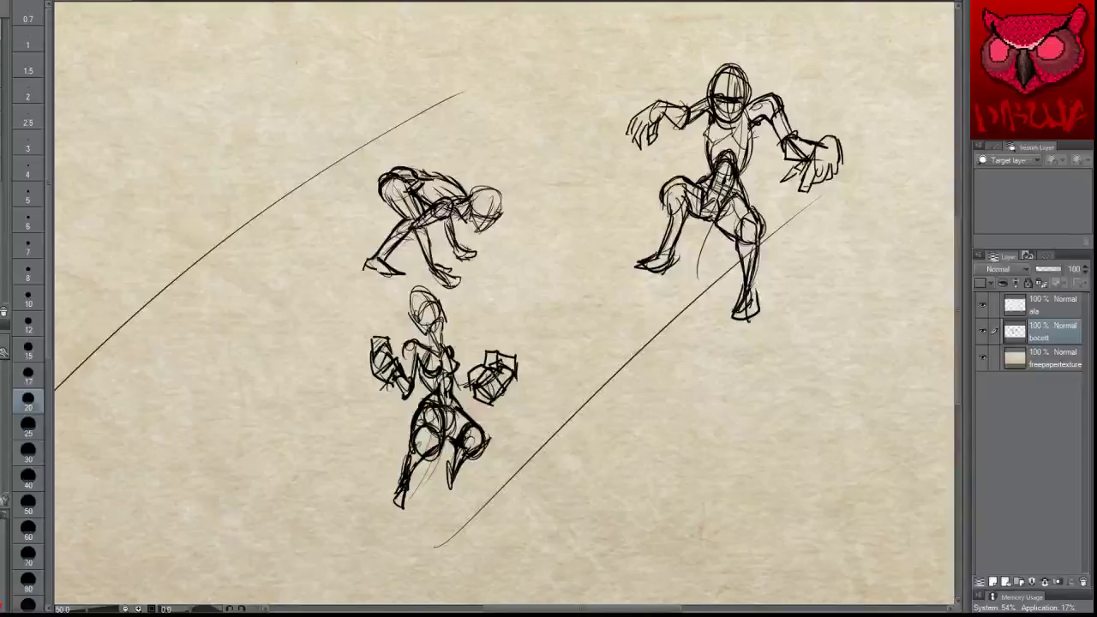
left_click_drag(456, 359, 473, 385)
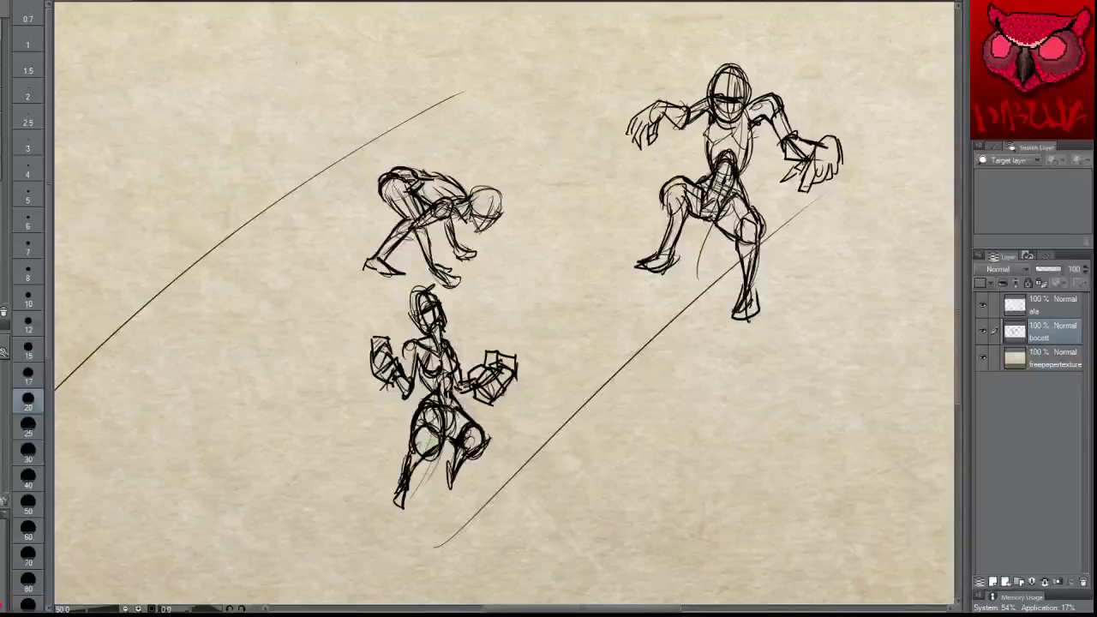
Step: Handwrite 'LOL' in the empty space between the figures and undo the lettering
left_click_drag(540, 228, 565, 289)
mouse_move(583, 269)
left_mouse_down()
mouse_move(588, 288)
mouse_move(580, 262)
left_mouse_up()
left_click_drag(608, 248, 622, 300)
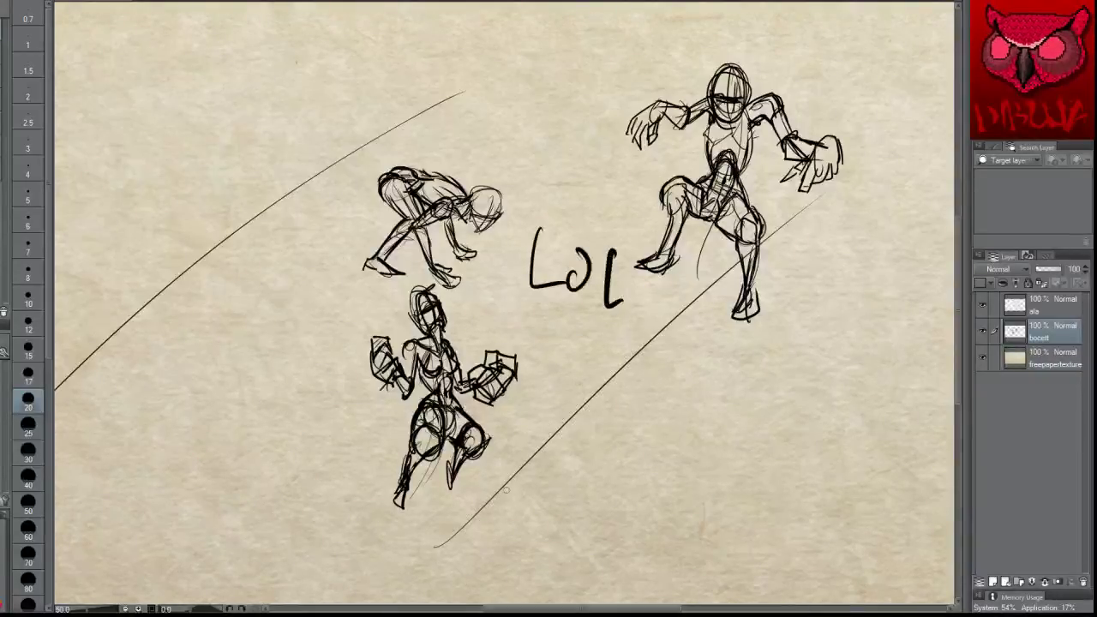
key("ctrl+z")
key("ctrl+z")
key("ctrl+z")
mouse_move(532, 291)
left_mouse_down()
mouse_move(517, 314)
mouse_move(537, 336)
left_mouse_up()
left_click_drag(551, 301, 554, 337)
key("ctrl+z")
key("ctrl+z")
key("ctrl+z")
Step: Handwrite a note starting 'ES MAS' beside the third figure and undo the lettering
mouse_move(549, 262)
left_mouse_down()
mouse_move(526, 287)
mouse_move(539, 322)
left_mouse_up()
left_click_drag(566, 268, 573, 319)
mouse_move(549, 386)
left_mouse_down()
mouse_move(569, 365)
mouse_move(586, 389)
left_mouse_up()
mouse_move(588, 387)
left_mouse_down()
mouse_move(610, 355)
mouse_move(611, 391)
left_mouse_up()
left_click_drag(642, 353, 624, 391)
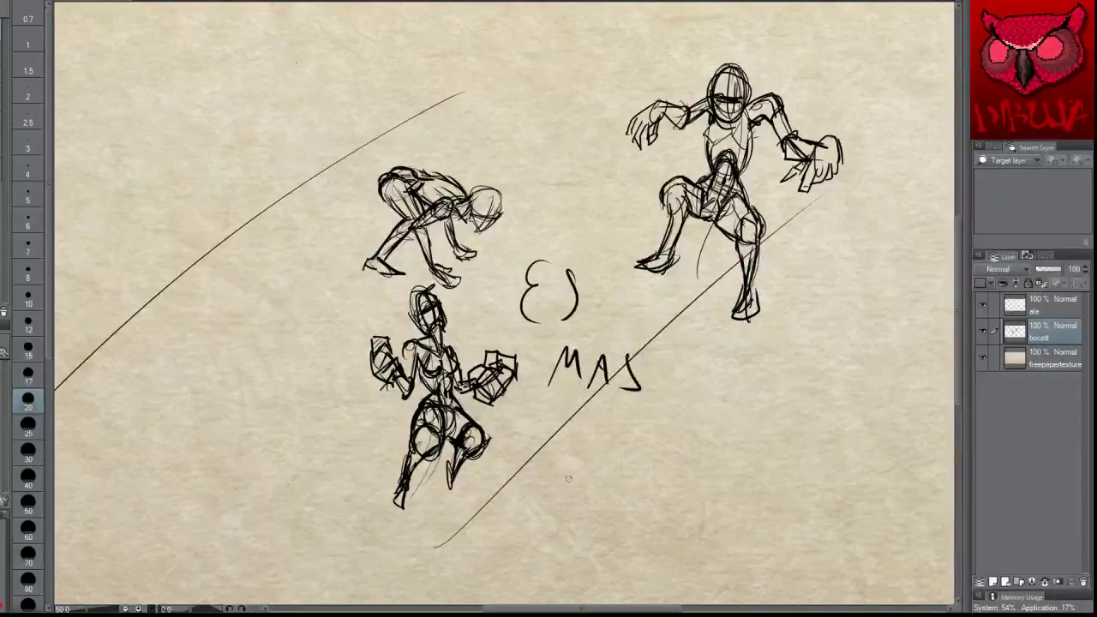
left_click_drag(562, 427, 563, 446)
left_click_drag(580, 416, 579, 447)
left_click_drag(591, 426, 626, 444)
mouse_move(635, 420)
left_mouse_down()
mouse_move(645, 451)
mouse_move(648, 442)
left_mouse_up()
left_click_drag(658, 424, 676, 456)
mouse_move(682, 427)
left_mouse_down()
mouse_move(689, 453)
mouse_move(715, 426)
left_mouse_up()
key("ctrl+z")
key("ctrl+z")
key("ctrl+z")
key("ctrl+z")
key("ctrl+z")
key("ctrl+z")
key("ctrl+z")
key("ctrl+z")
key("ctrl+z")
key("ctrl+z")
key("ctrl+z")
key("ctrl+z")
key("ctrl+z")
key("ctrl+z")
key("ctrl+z")
key("ctrl+z")
key("ctrl+z")
key("ctrl+z")
key("ctrl+z")
key("ctrl+z")
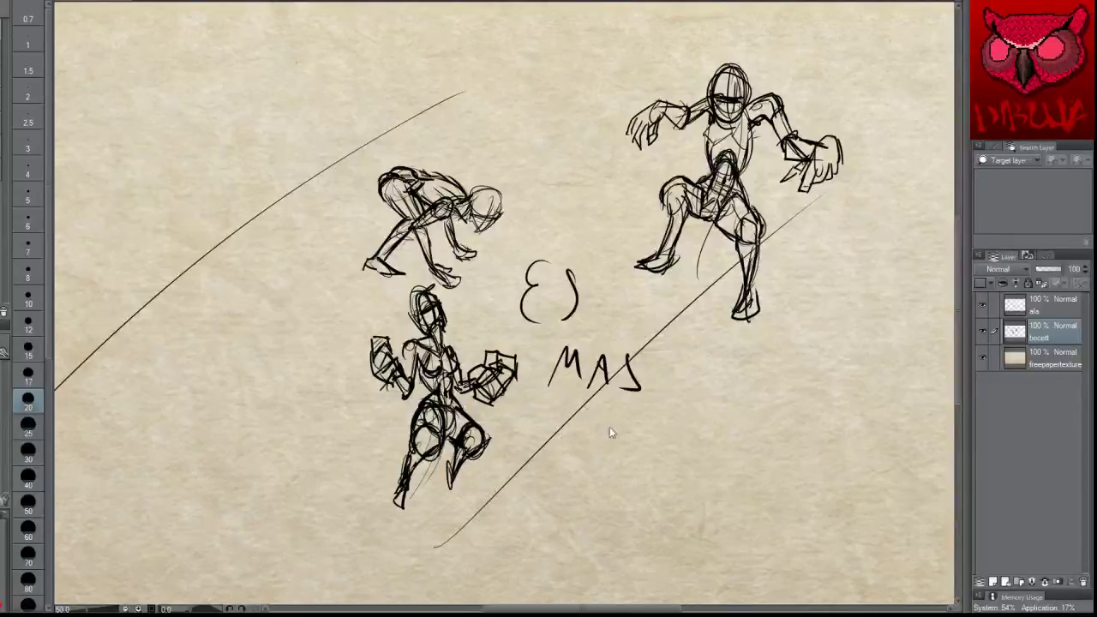
Step: Handwrite 'NO ENTIENDO' on two lines beside the third figure
left_click_drag(543, 347, 569, 322)
left_click_drag(585, 326, 585, 341)
mouse_move(588, 370)
left_mouse_down()
mouse_move(584, 410)
mouse_move(675, 392)
left_mouse_up()
left_click_drag(660, 396, 661, 425)
mouse_move(687, 393)
left_mouse_down()
mouse_move(688, 427)
mouse_move(710, 423)
left_mouse_up()
mouse_move(743, 396)
left_mouse_down()
mouse_move(742, 420)
mouse_move(753, 420)
left_mouse_up()
left_click_drag(782, 398, 813, 394)
left_click_drag(798, 372, 798, 379)
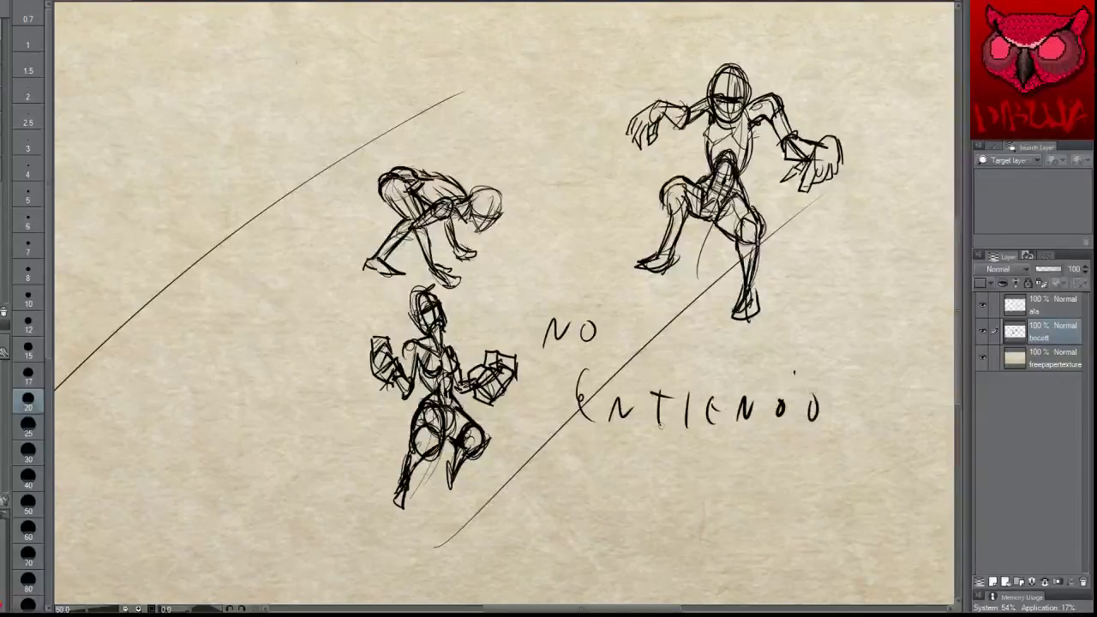
Step: Handwrite 'UN CARAJO' under the note, undoing and rewriting the last letters
left_click_drag(629, 462, 684, 474)
left_click_drag(756, 468, 758, 496)
mouse_move(764, 499)
left_mouse_down()
mouse_move(787, 499)
mouse_move(785, 484)
left_mouse_up()
left_click_drag(809, 462, 810, 499)
mouse_move(810, 499)
left_mouse_down()
mouse_move(832, 496)
mouse_move(815, 485)
left_mouse_up()
left_click_drag(839, 505, 849, 506)
left_click(880, 486)
left_click(899, 496)
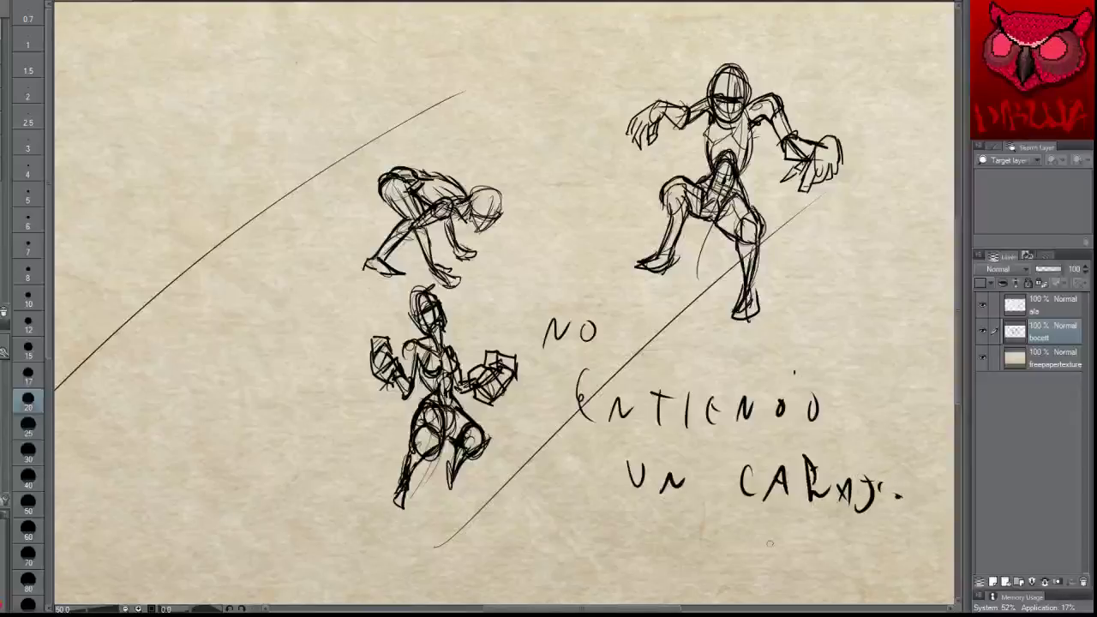
key("ctrl+z")
key("ctrl+z")
key("ctrl+z")
key("ctrl+z")
key("ctrl+z")
left_click_drag(810, 474, 828, 493)
mouse_move(811, 461)
left_mouse_down()
mouse_move(812, 480)
mouse_move(835, 495)
left_mouse_up()
left_click_drag(844, 461, 850, 495)
mouse_move(836, 482)
left_mouse_down()
mouse_move(850, 480)
mouse_move(859, 499)
left_mouse_up()
left_click_drag(888, 477, 887, 478)
Step: Add 'IGUAL LEL' as the last line of the handwritten note
left_click_drag(633, 514, 660, 513)
mouse_move(645, 516)
left_mouse_down()
mouse_move(645, 545)
mouse_move(662, 531)
mouse_move(678, 542)
left_mouse_up()
mouse_move(693, 521)
left_mouse_down()
mouse_move(703, 539)
mouse_move(724, 525)
left_mouse_up()
left_click_drag(752, 515, 753, 543)
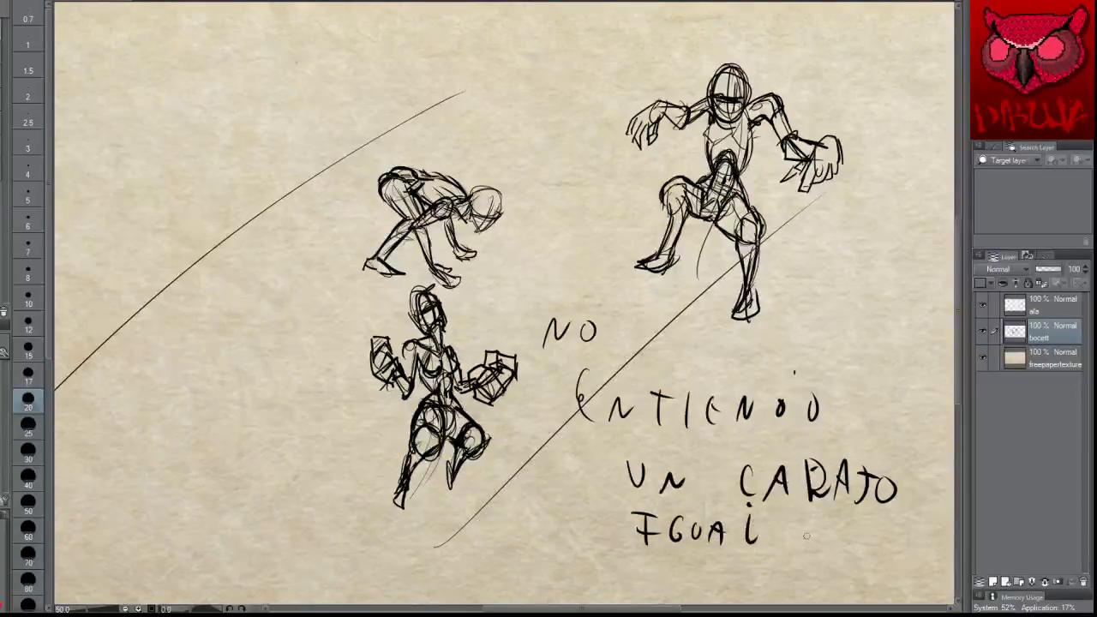
left_click_drag(807, 522, 809, 554)
mouse_move(830, 530)
left_mouse_down()
mouse_move(836, 548)
mouse_move(848, 545)
left_mouse_up()
left_click_drag(857, 528, 864, 552)
left_click_drag(870, 525, 868, 533)
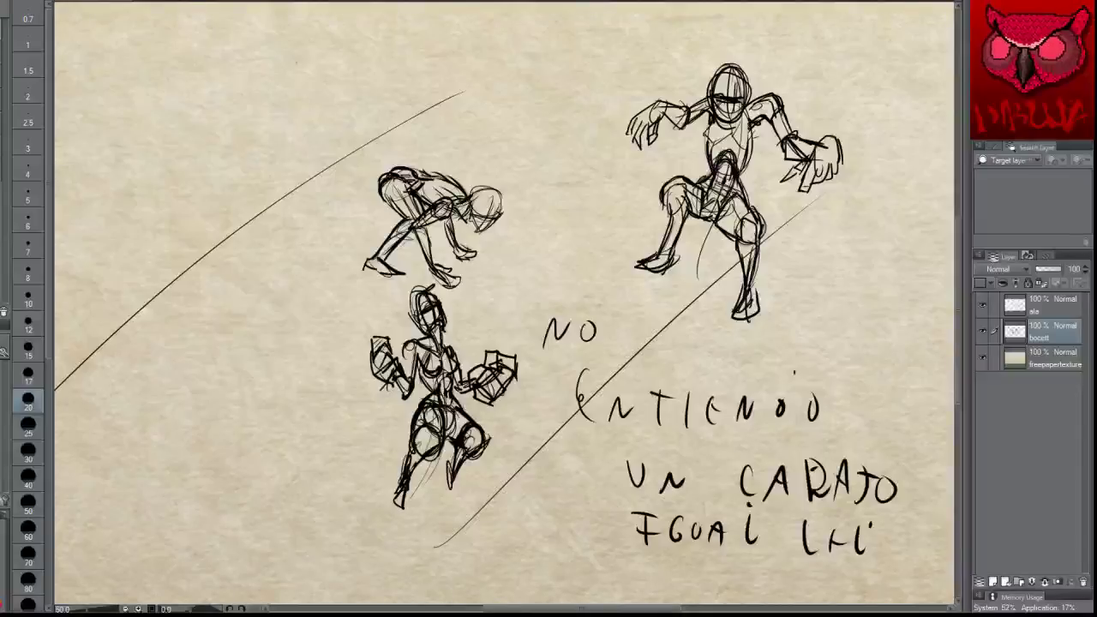
Step: Clear the sketch layer and start a larger figure with an S-shaped action line and an oval head
key("Delete")
mouse_move(456, 87)
left_mouse_down()
mouse_move(409, 170)
mouse_move(420, 480)
left_mouse_up()
left_click_drag(421, 100, 412, 110)
mouse_move(433, 48)
left_mouse_down()
mouse_move(446, 124)
mouse_move(463, 81)
left_mouse_up()
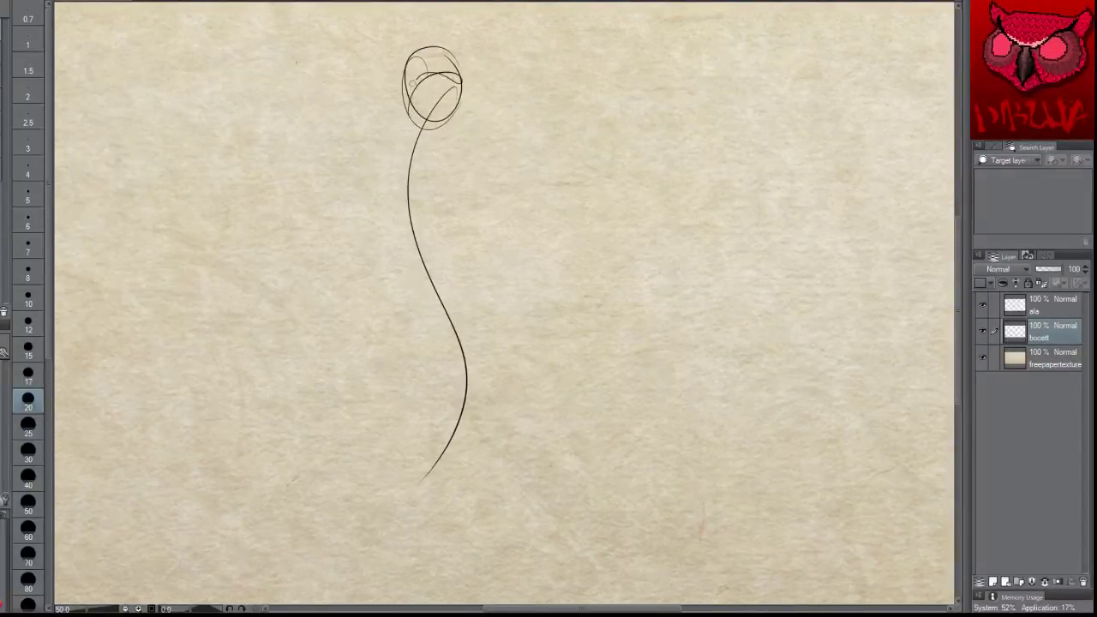
Step: Rework the large figure's head with layered strokes for the skull, brow and jaw
left_click_drag(410, 111, 475, 89)
left_click_drag(435, 42, 460, 121)
left_click_drag(445, 54, 461, 122)
mouse_move(403, 82)
left_mouse_down()
mouse_move(426, 124)
mouse_move(465, 101)
mouse_move(460, 127)
left_mouse_up()
left_click_drag(428, 128, 460, 127)
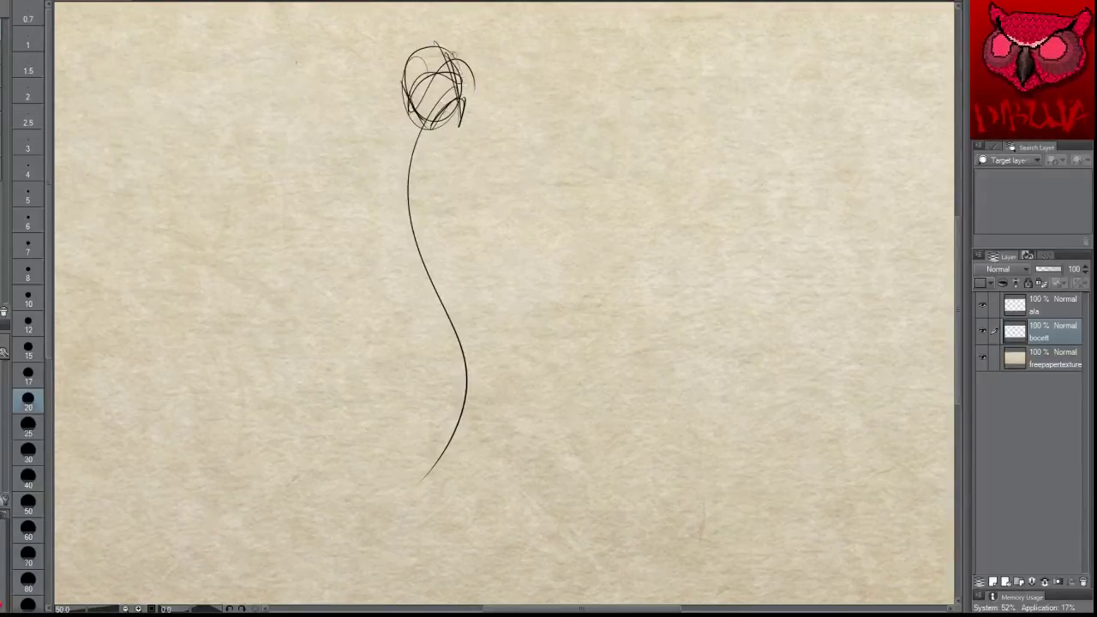
mouse_move(454, 53)
left_mouse_down()
mouse_move(472, 101)
mouse_move(472, 75)
mouse_move(405, 125)
mouse_move(437, 130)
mouse_move(466, 98)
left_mouse_up()
Step: Add the neck line, a tilted ribcage oval with its centre line, and the shoulder lines with joint marks
left_click_drag(422, 128, 463, 183)
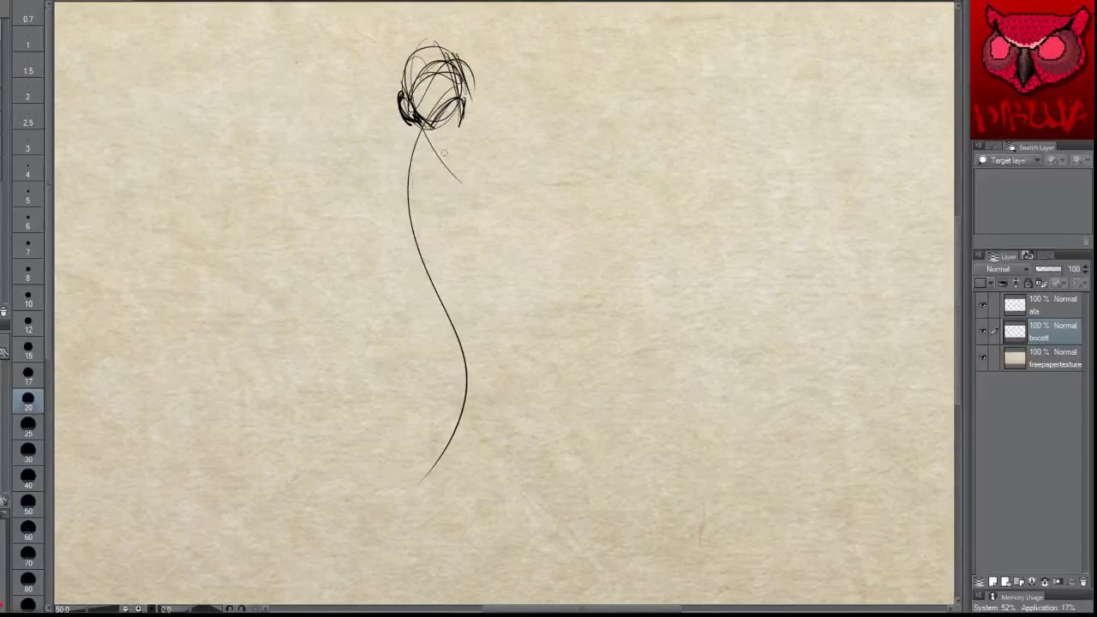
mouse_move(482, 143)
left_mouse_down()
mouse_move(458, 170)
mouse_move(496, 236)
mouse_move(450, 171)
left_mouse_up()
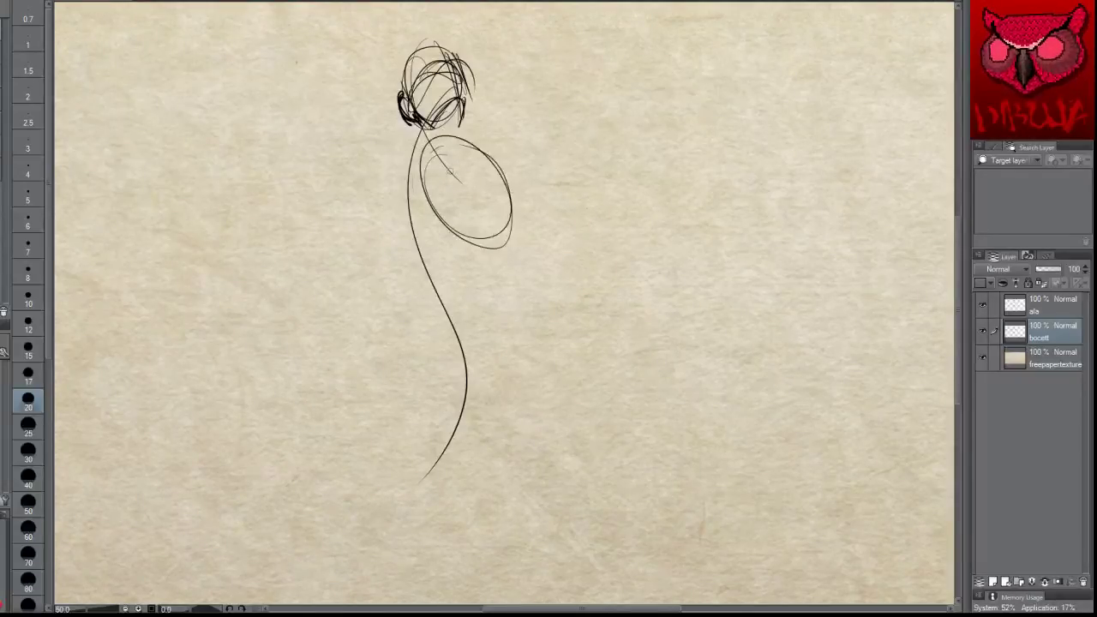
mouse_move(490, 220)
left_mouse_down()
mouse_move(507, 194)
mouse_move(478, 235)
left_mouse_up()
mouse_move(458, 161)
left_mouse_down()
mouse_move(447, 154)
mouse_move(481, 185)
left_mouse_up()
left_click_drag(436, 133, 487, 189)
mouse_move(444, 151)
left_mouse_down()
mouse_move(378, 169)
mouse_move(396, 180)
mouse_move(398, 167)
mouse_move(498, 131)
left_mouse_up()
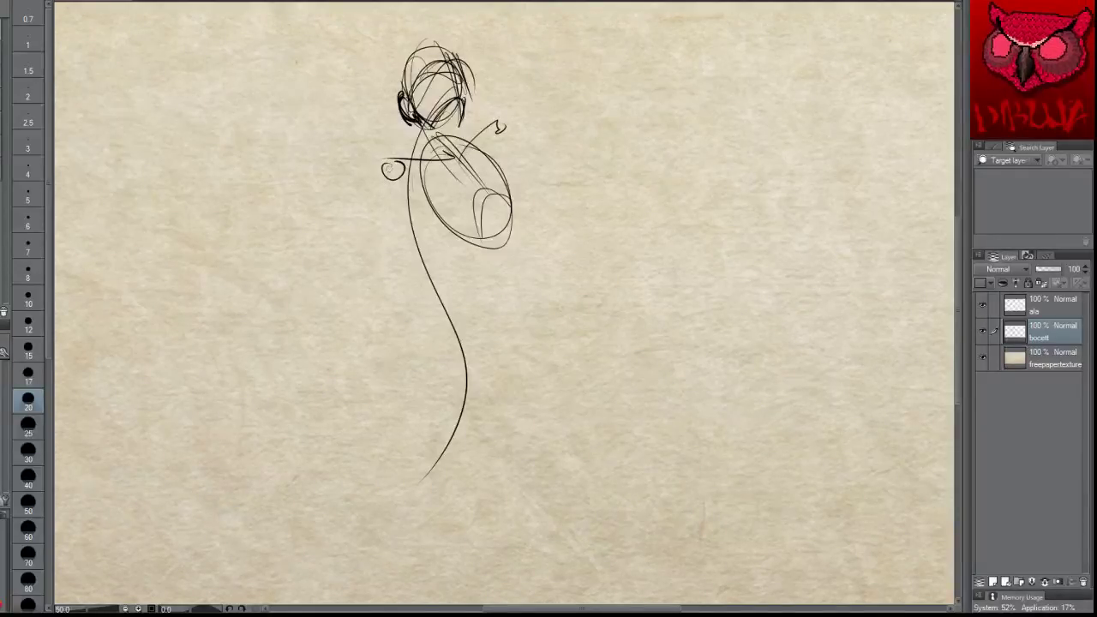
Step: Sketch gesture lines for both arms from the shoulders and place an oval for each hand
left_click_drag(392, 182, 367, 272)
mouse_move(347, 158)
left_mouse_down()
mouse_move(311, 233)
mouse_move(355, 168)
left_mouse_up()
mouse_move(501, 127)
left_mouse_down()
mouse_move(547, 202)
mouse_move(571, 138)
left_mouse_up()
left_click_drag(589, 91, 605, 152)
left_click_drag(611, 113, 607, 148)
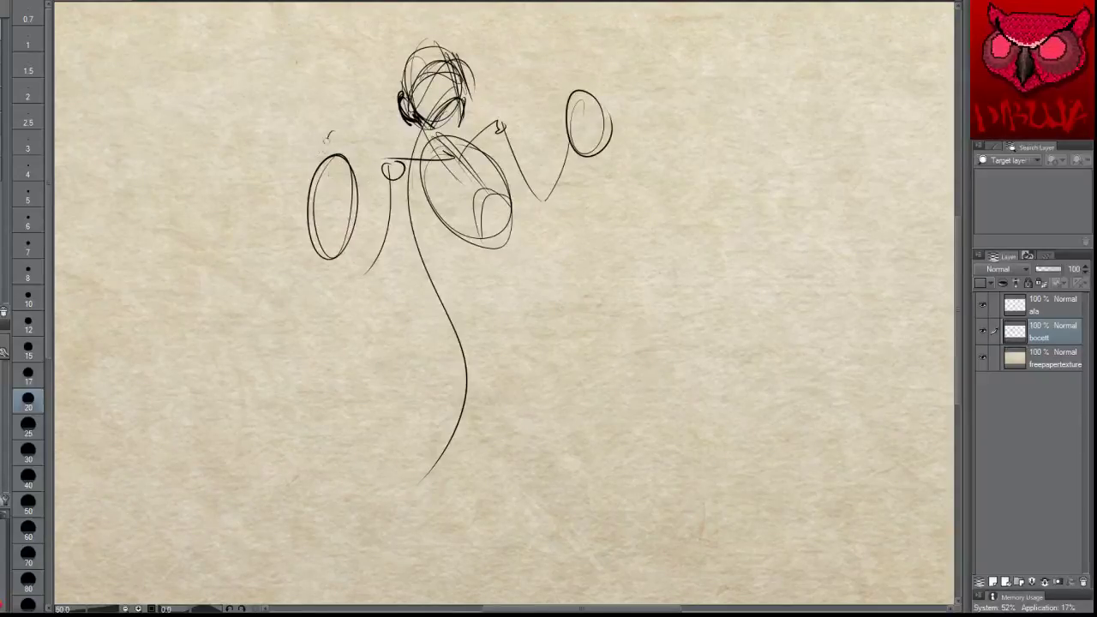
Step: Outline the large fist on the figure's left side over its oval, with the knuckles and upper fingers
mouse_move(328, 128)
left_mouse_down()
mouse_move(277, 152)
mouse_move(309, 228)
mouse_move(341, 226)
left_mouse_up()
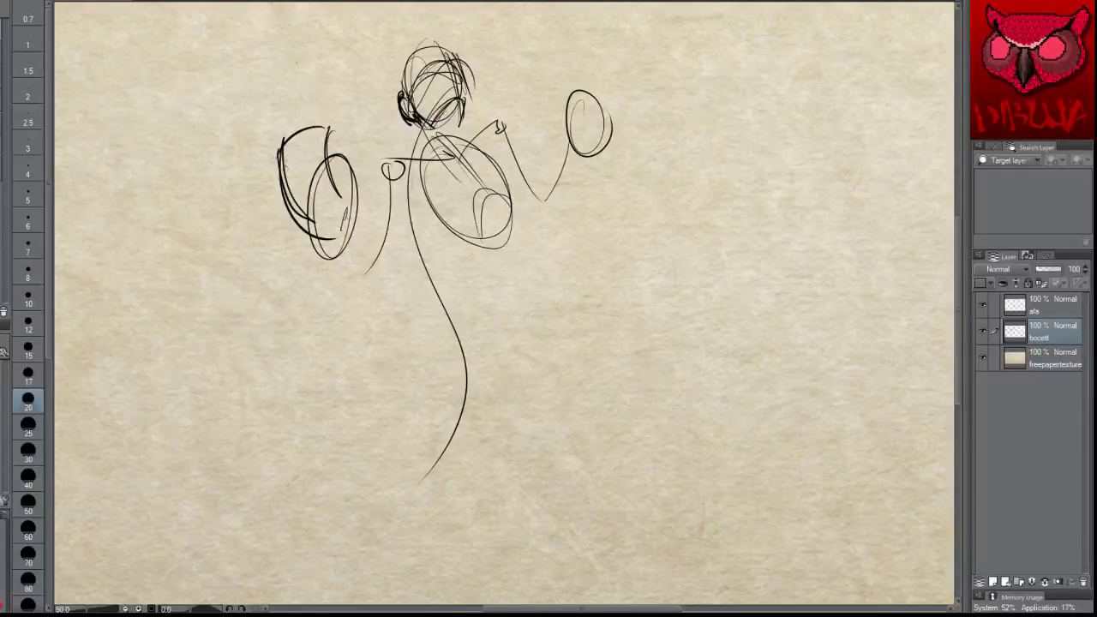
left_click_drag(298, 119, 276, 171)
mouse_move(285, 131)
left_mouse_down()
mouse_move(360, 112)
mouse_move(352, 142)
mouse_move(283, 204)
left_mouse_up()
mouse_move(301, 160)
left_mouse_down()
mouse_move(364, 151)
mouse_move(376, 169)
mouse_move(281, 226)
left_mouse_up()
mouse_move(300, 187)
left_mouse_down()
mouse_move(352, 175)
mouse_move(379, 187)
left_mouse_up()
left_click_drag(372, 169, 374, 194)
left_click_drag(379, 179, 374, 189)
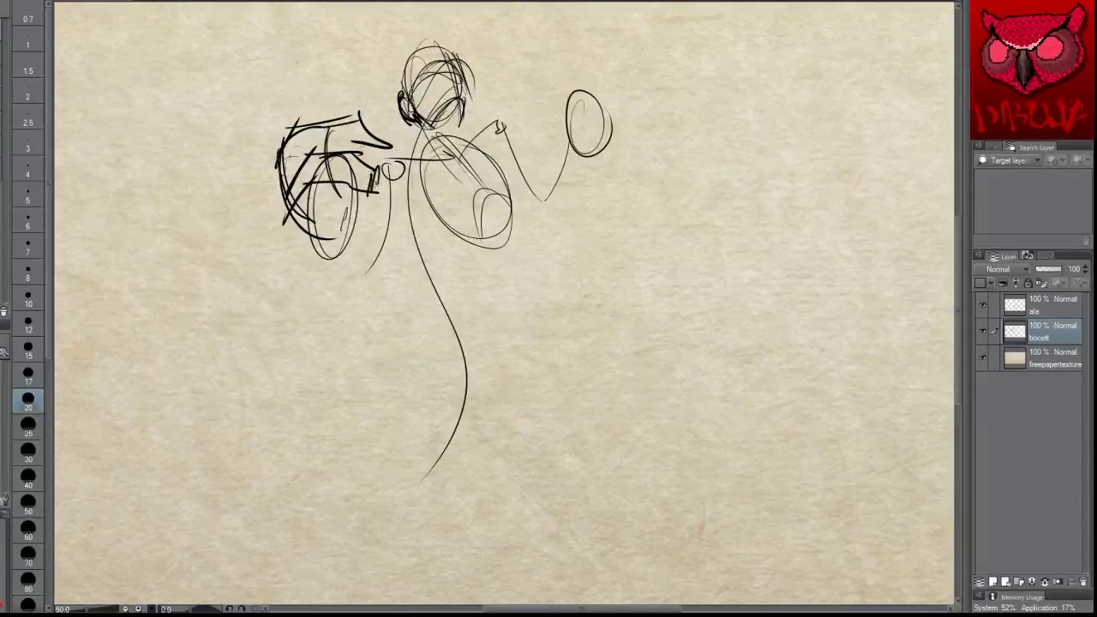
Step: Draw the fist's lower fingers, thicken its outer contour and add a tapered block on top
left_click_drag(305, 238, 327, 199)
left_click_drag(310, 209, 386, 197)
mouse_move(383, 195)
left_mouse_down()
mouse_move(380, 225)
mouse_move(384, 216)
left_mouse_up()
mouse_move(347, 216)
left_mouse_down()
mouse_move(336, 255)
mouse_move(360, 246)
mouse_move(349, 257)
mouse_move(322, 264)
left_mouse_up()
mouse_move(315, 238)
left_mouse_down()
mouse_move(340, 262)
mouse_move(267, 176)
mouse_move(330, 266)
left_mouse_up()
mouse_move(268, 169)
left_mouse_down()
mouse_move(313, 256)
mouse_move(268, 171)
left_mouse_up()
mouse_move(284, 209)
left_mouse_down()
mouse_move(266, 159)
mouse_move(286, 142)
left_mouse_up()
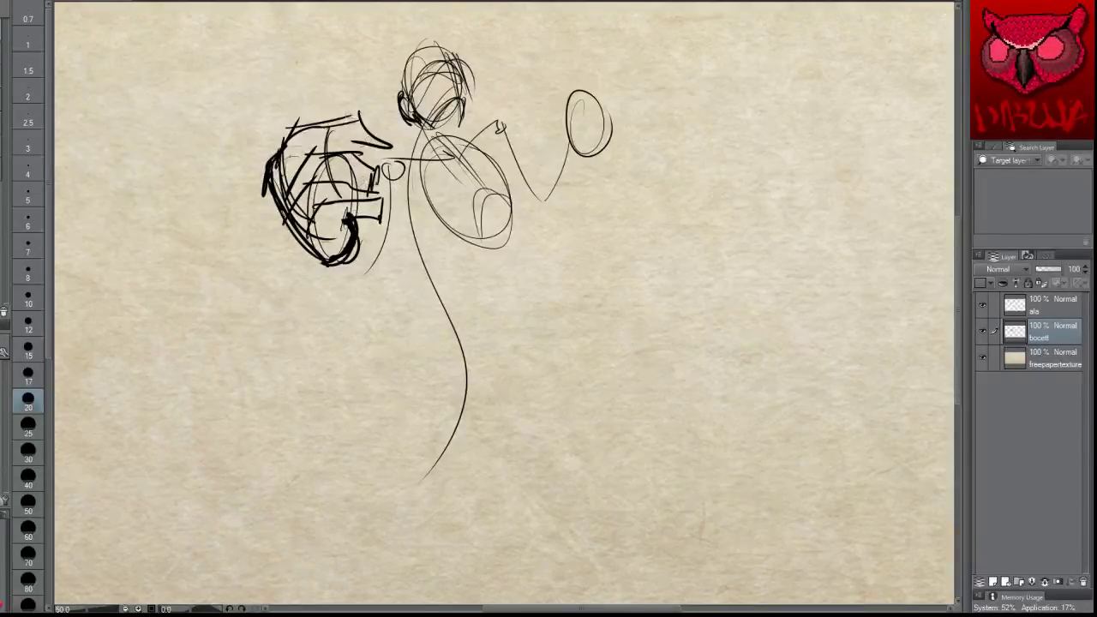
mouse_move(296, 134)
left_mouse_down()
mouse_move(324, 85)
mouse_move(351, 84)
mouse_move(353, 125)
left_mouse_up()
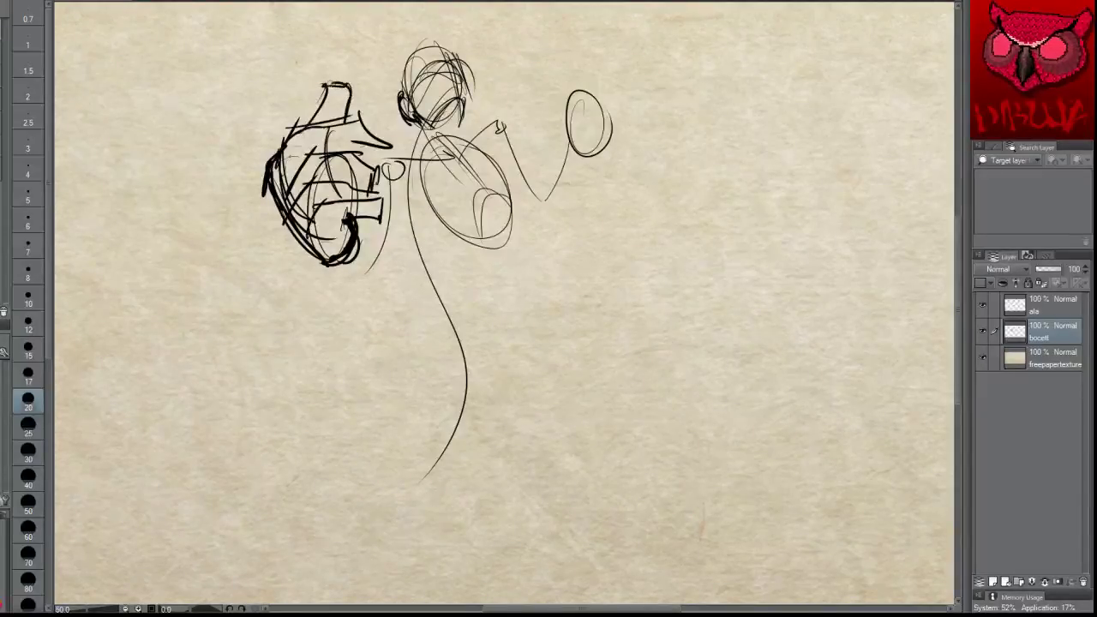
left_click_drag(335, 80, 310, 121)
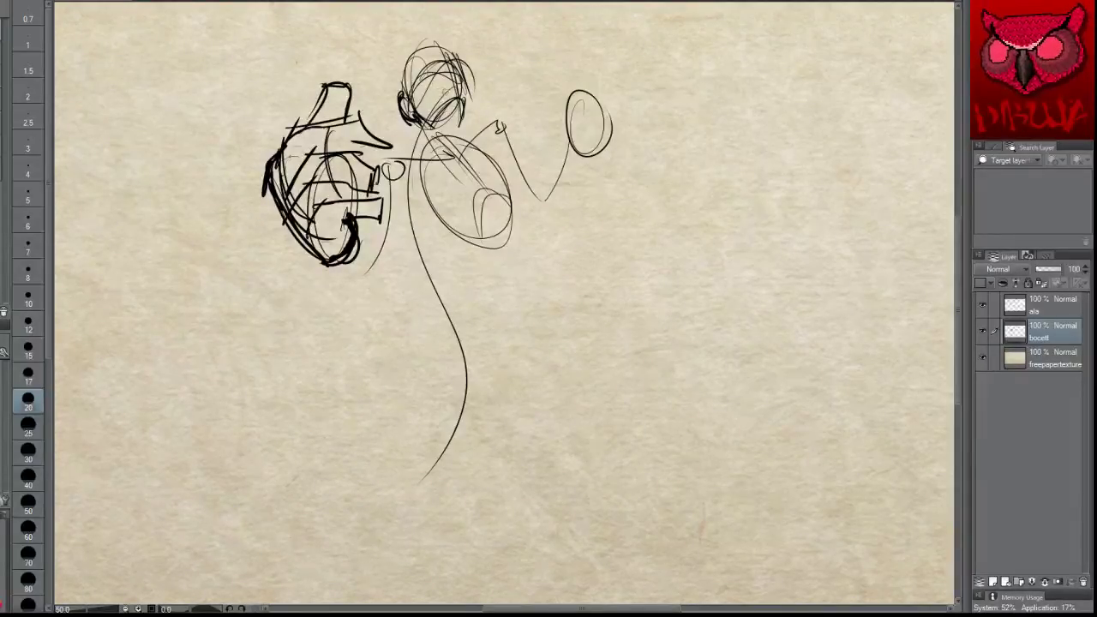
Step: Mark the face's features and draw the chest contours and the shoulder line leading to the fist
mouse_move(439, 87)
left_mouse_down()
mouse_move(463, 101)
mouse_move(460, 84)
mouse_move(466, 101)
left_mouse_up()
mouse_move(451, 101)
left_mouse_down()
mouse_move(432, 130)
mouse_move(468, 94)
left_mouse_up()
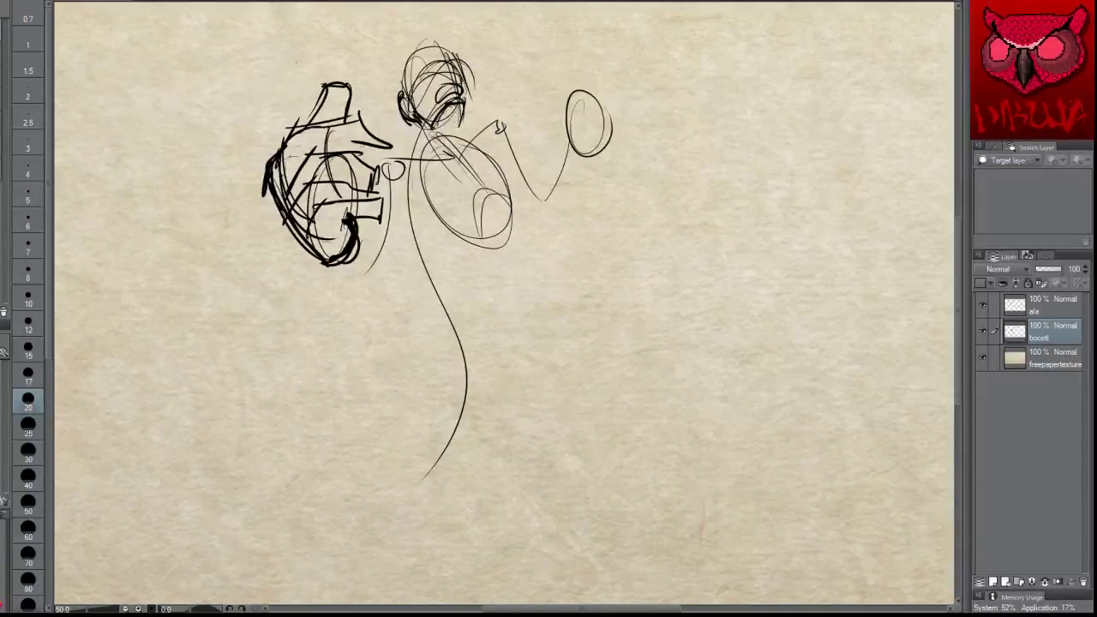
mouse_move(452, 154)
left_mouse_down()
mouse_move(386, 163)
mouse_move(396, 173)
mouse_move(410, 146)
mouse_move(360, 159)
mouse_move(420, 149)
mouse_move(441, 158)
mouse_move(437, 223)
mouse_move(463, 223)
mouse_move(470, 192)
left_mouse_up()
mouse_move(451, 230)
left_mouse_down()
mouse_move(468, 187)
mouse_move(507, 190)
mouse_move(504, 153)
mouse_move(513, 197)
left_mouse_up()
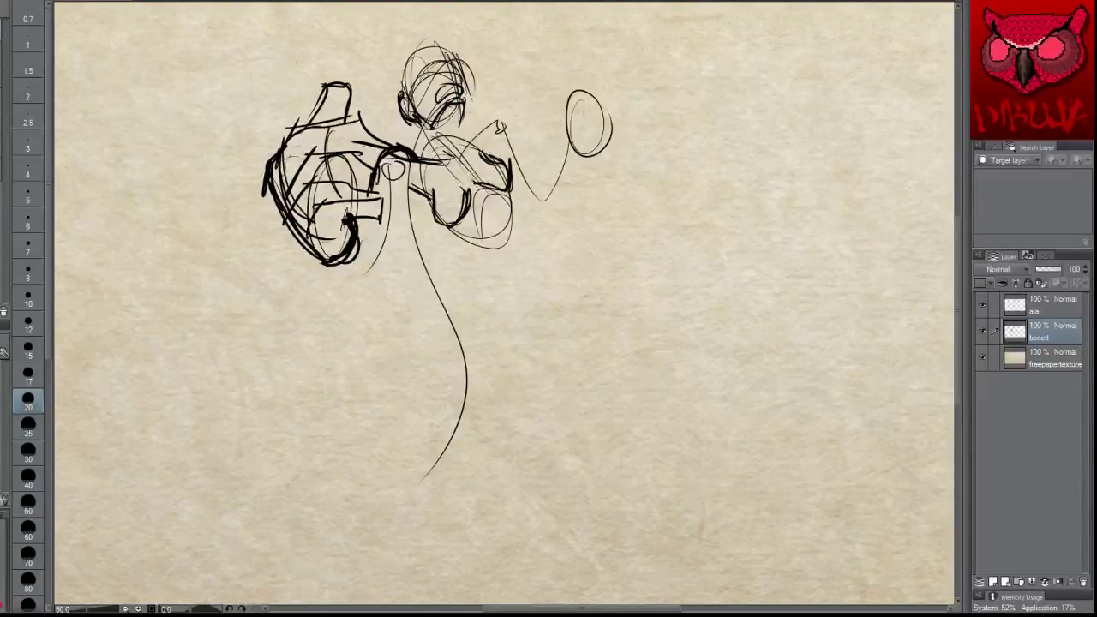
Step: Sketch an abdomen circle under the ribcage, a tilted waistline and a rounded pelvis below it
mouse_move(442, 207)
left_mouse_down()
mouse_move(455, 232)
mouse_move(505, 248)
left_mouse_up()
mouse_move(501, 200)
left_mouse_down()
mouse_move(511, 212)
mouse_move(486, 245)
mouse_move(495, 251)
mouse_move(463, 257)
left_mouse_up()
mouse_move(525, 260)
left_mouse_down()
mouse_move(462, 266)
mouse_move(544, 242)
left_mouse_up()
mouse_move(490, 275)
left_mouse_down()
mouse_move(544, 267)
mouse_move(540, 317)
left_mouse_up()
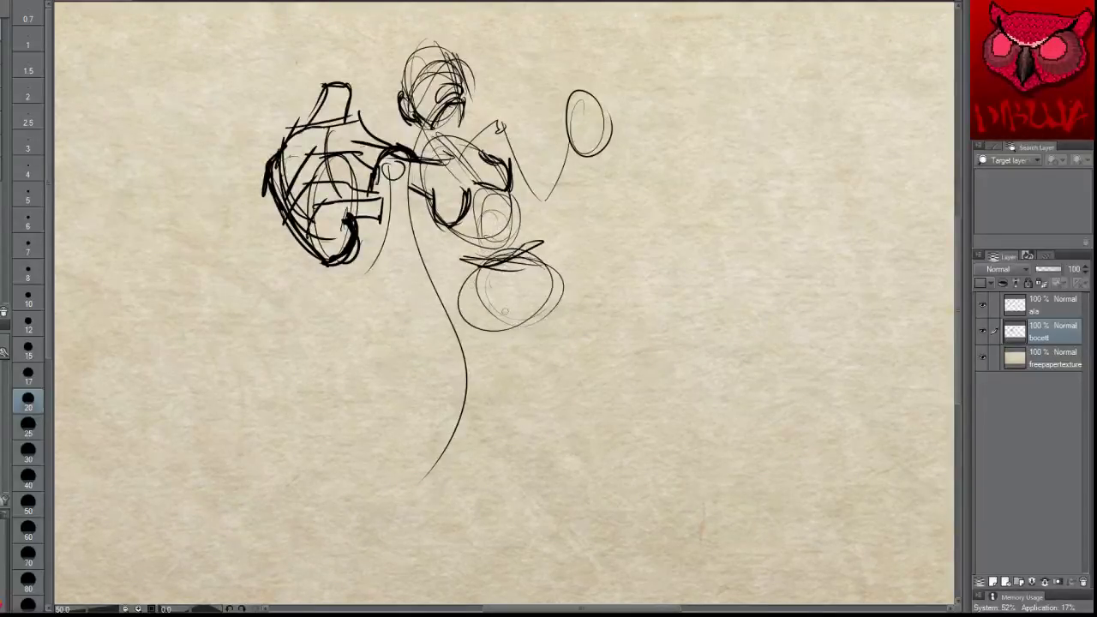
left_click_drag(485, 262, 477, 285)
Step: Define the pelvis with V-shaped groin lines and side contours, and mark both hip joints
left_click_drag(483, 188, 516, 249)
mouse_move(520, 260)
left_mouse_down()
mouse_move(513, 328)
mouse_move(518, 312)
left_mouse_up()
left_click_drag(481, 267, 512, 327)
left_click_drag(519, 255, 496, 326)
left_click_drag(470, 273, 504, 330)
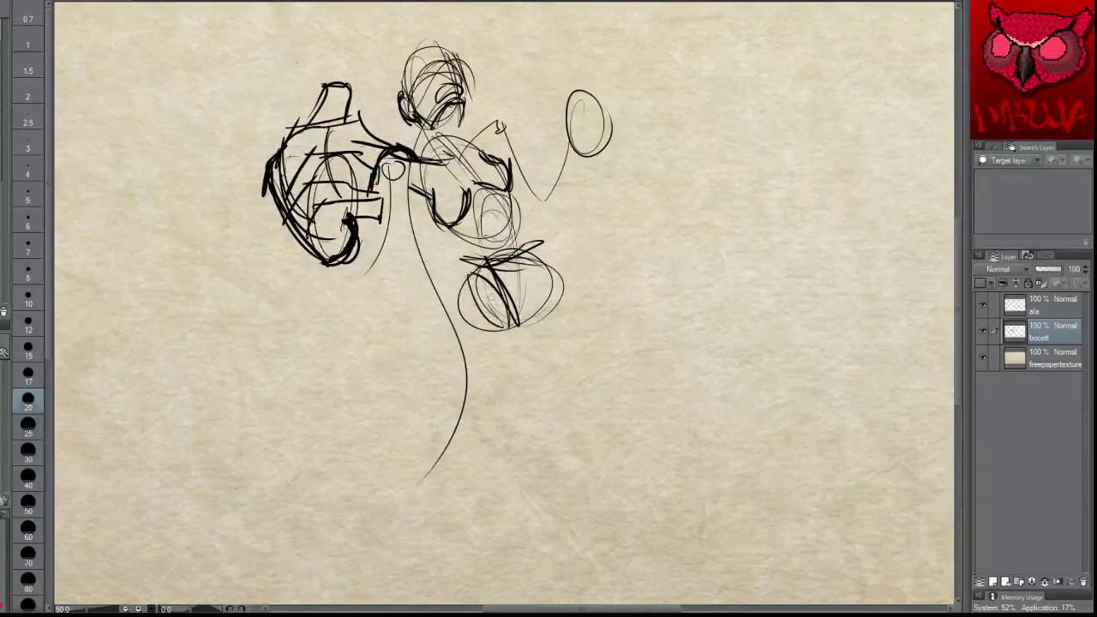
left_click_drag(549, 270, 516, 322)
mouse_move(515, 256)
left_mouse_down()
mouse_move(556, 293)
mouse_move(453, 328)
left_mouse_up()
left_click_drag(545, 297, 566, 314)
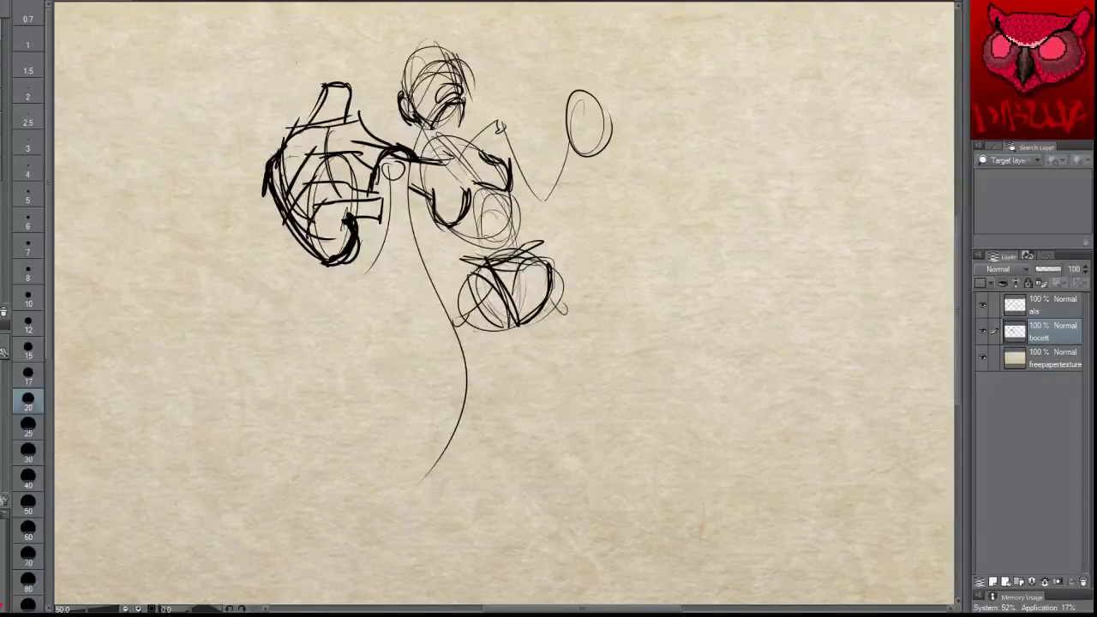
Step: Rough in the forward bent leg below the pelvis with a rounded knee, shin lines and a pointed foot
mouse_move(382, 297)
left_mouse_down()
mouse_move(382, 374)
mouse_move(430, 331)
mouse_move(384, 436)
left_mouse_up()
left_click_drag(403, 358, 372, 536)
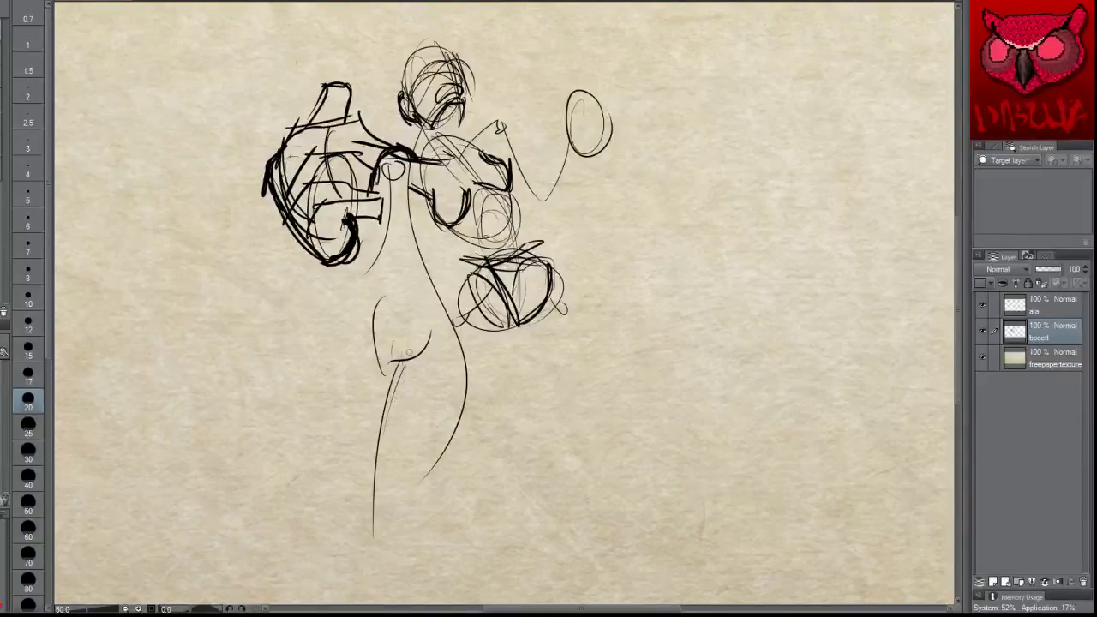
mouse_move(426, 334)
left_mouse_down()
mouse_move(435, 512)
mouse_move(488, 441)
mouse_move(491, 482)
mouse_move(469, 482)
left_mouse_up()
mouse_move(489, 446)
left_mouse_down()
mouse_move(442, 542)
mouse_move(495, 513)
left_mouse_up()
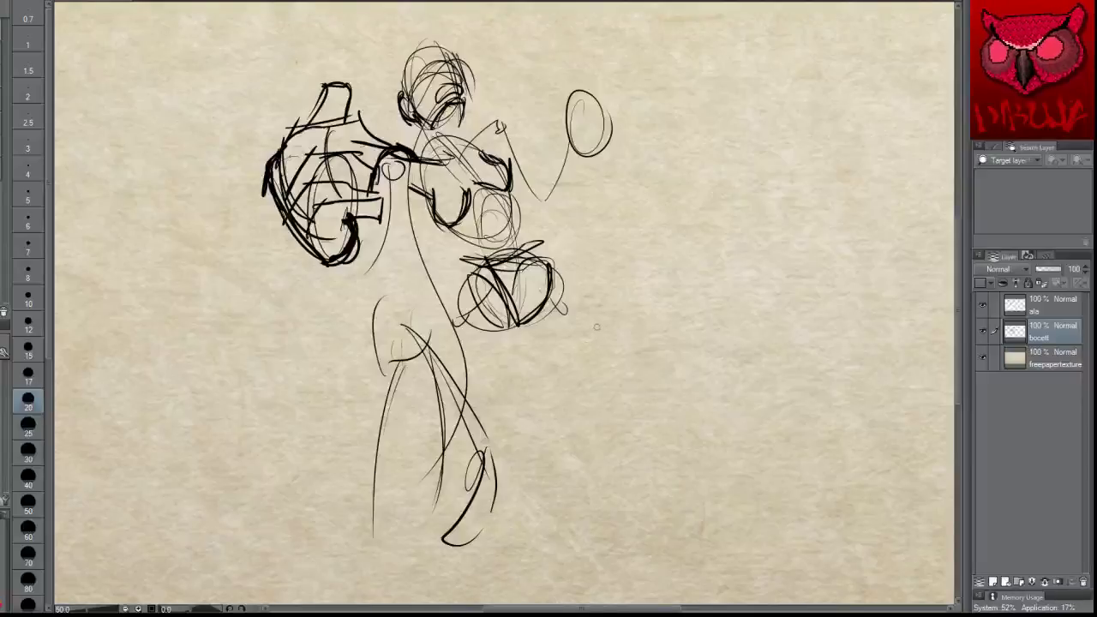
Step: Sketch the other leg in two alternatives from the hip: one bent with a raised knee and foot, one extended straight down
left_click_drag(566, 280, 614, 218)
mouse_move(553, 292)
left_mouse_down()
mouse_move(638, 205)
mouse_move(655, 219)
mouse_move(665, 474)
left_mouse_up()
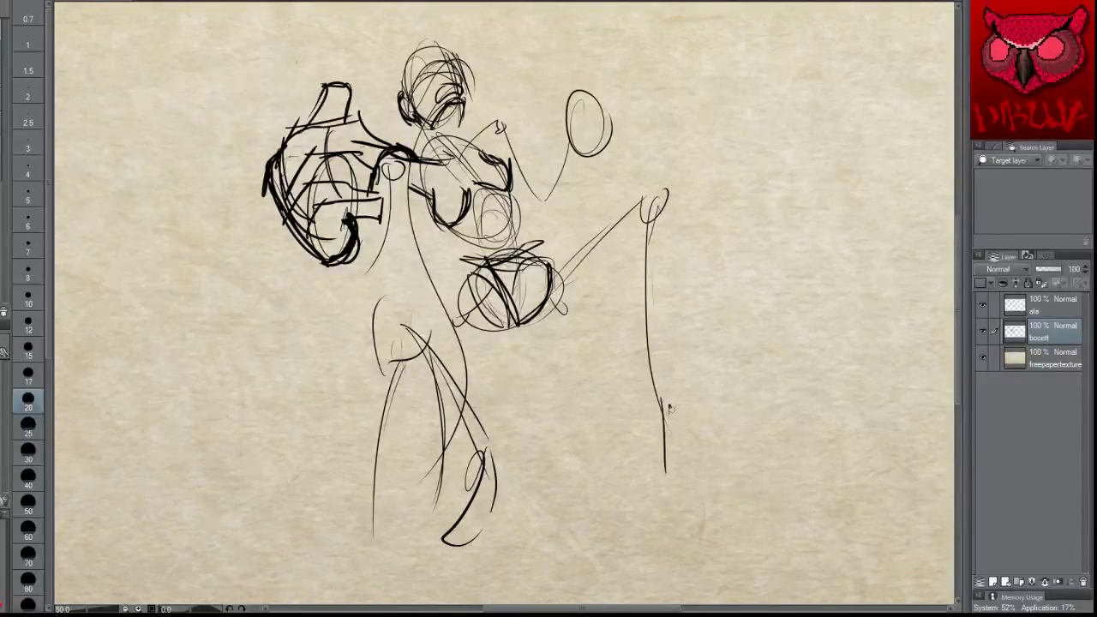
left_click_drag(670, 405, 682, 494)
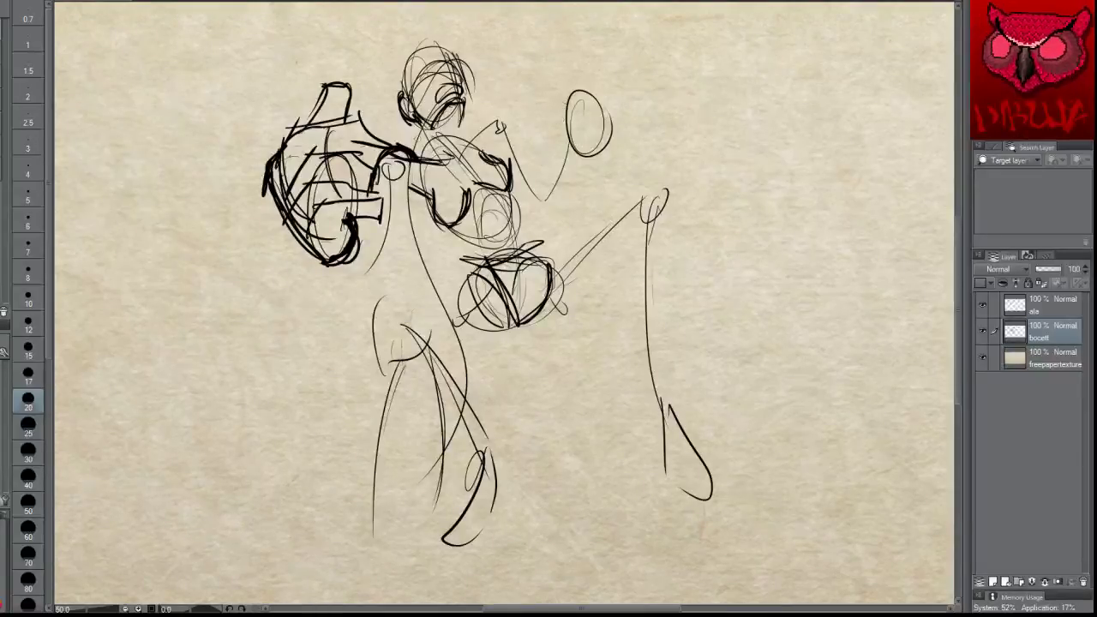
mouse_move(367, 130)
left_mouse_down()
mouse_move(392, 146)
mouse_move(383, 151)
mouse_move(391, 170)
left_mouse_up()
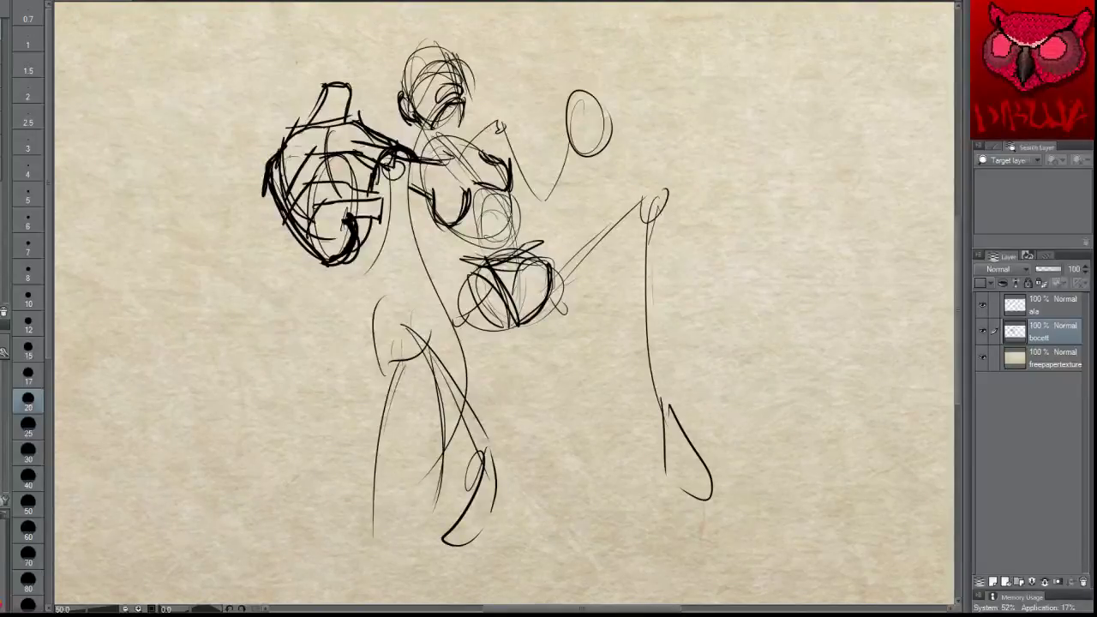
mouse_move(563, 269)
left_mouse_down()
mouse_move(557, 293)
mouse_move(624, 442)
mouse_move(659, 603)
left_mouse_up()
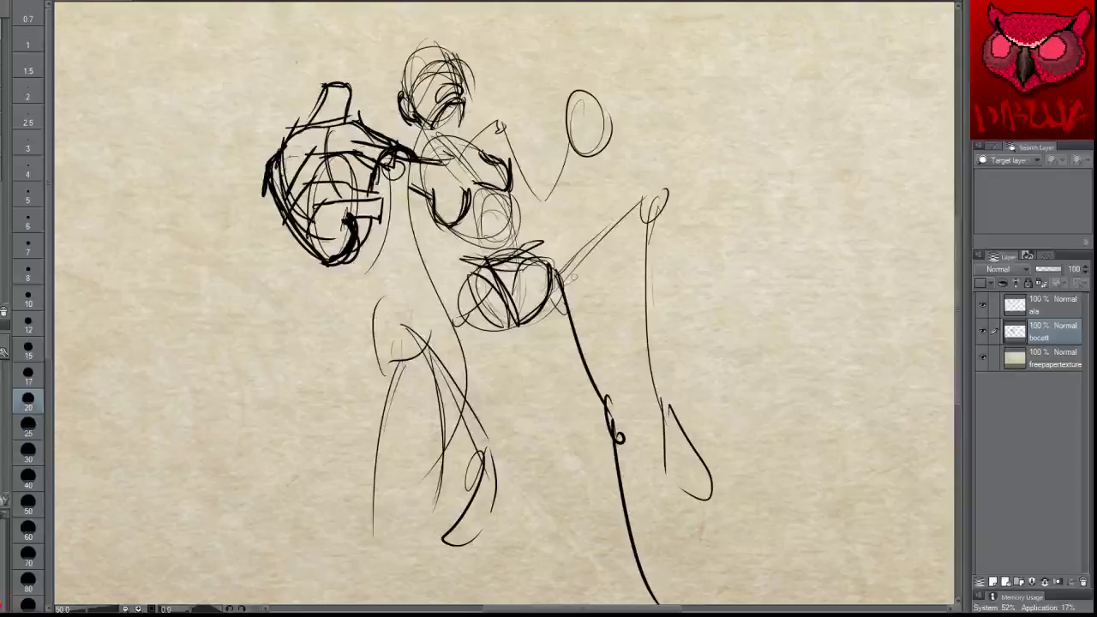
Step: Draw the waist contour from ribcage to hip and define the neck and far shoulder
left_click_drag(481, 243, 520, 235)
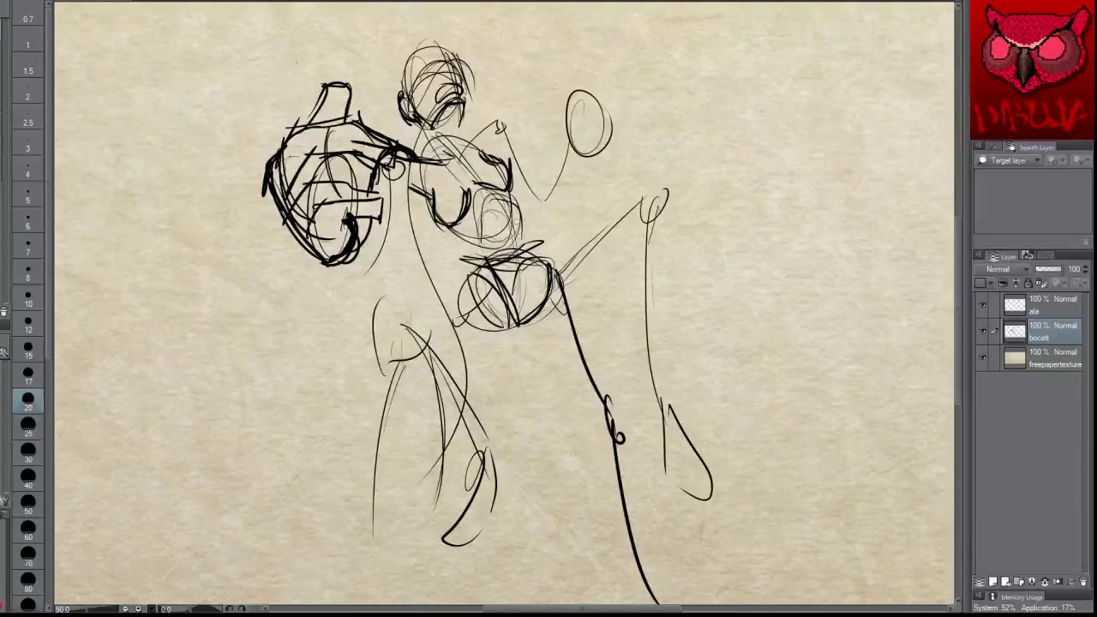
mouse_move(511, 195)
left_mouse_down()
mouse_move(521, 244)
mouse_move(559, 273)
left_mouse_up()
left_click_drag(521, 230, 558, 264)
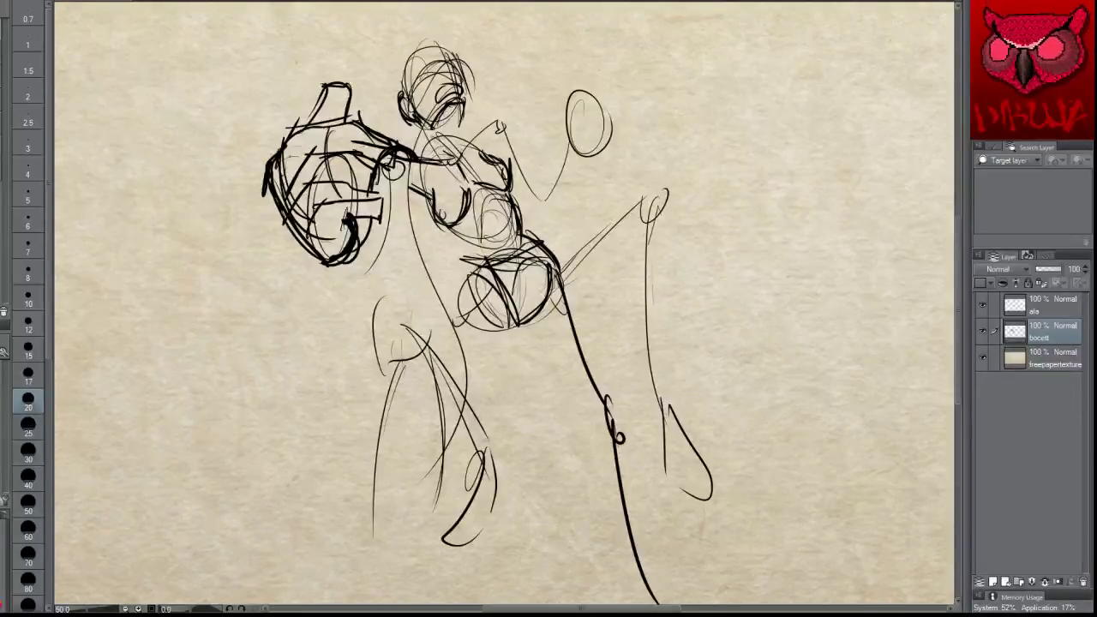
mouse_move(449, 161)
left_mouse_down()
mouse_move(477, 149)
mouse_move(485, 129)
mouse_move(508, 138)
left_mouse_up()
mouse_move(427, 122)
left_mouse_down()
mouse_move(434, 136)
mouse_move(416, 154)
mouse_move(460, 160)
left_mouse_up()
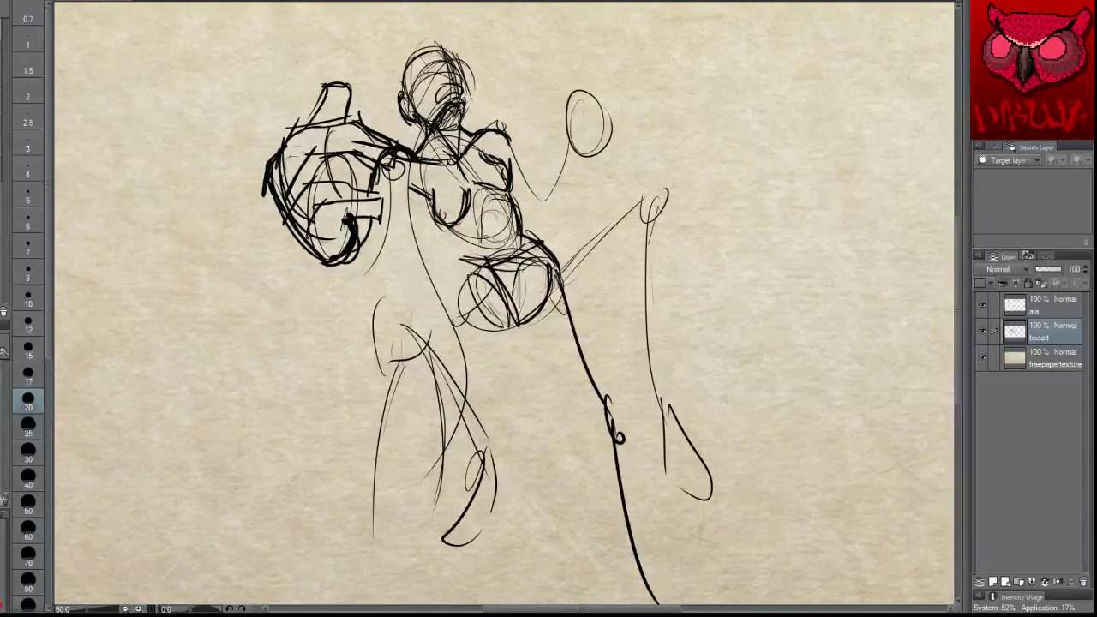
Step: Outline the far arm's upper arm, pointed elbow and forearm reaching up to the hand oval
mouse_move(504, 139)
left_mouse_down()
mouse_move(542, 197)
mouse_move(537, 216)
left_mouse_up()
mouse_move(532, 177)
left_mouse_down()
mouse_move(554, 225)
mouse_move(573, 146)
mouse_move(560, 136)
mouse_move(570, 82)
left_mouse_up()
left_click_drag(565, 118, 590, 85)
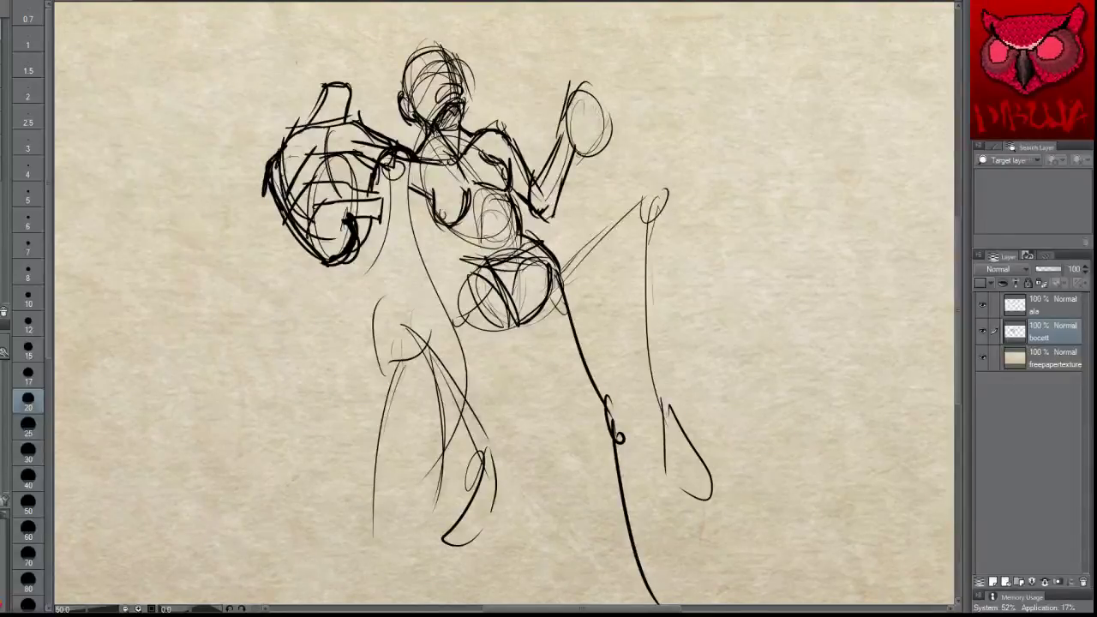
Step: Shape the far hand's oval into an angular fist with finger lines and reinforce its wrist and forearm
mouse_move(571, 154)
left_mouse_down()
mouse_move(610, 139)
mouse_move(616, 101)
mouse_move(593, 72)
mouse_move(571, 72)
mouse_move(583, 113)
mouse_move(612, 99)
mouse_move(559, 120)
mouse_move(607, 128)
mouse_move(572, 101)
mouse_move(548, 124)
mouse_move(590, 111)
mouse_move(564, 157)
left_mouse_up()
left_click_drag(582, 120, 564, 154)
left_click_drag(569, 159, 602, 143)
mouse_move(596, 139)
left_mouse_down()
mouse_move(618, 120)
mouse_move(562, 132)
left_mouse_up()
left_click_drag(569, 122, 564, 134)
left_click_drag(611, 100, 602, 112)
mouse_move(593, 146)
left_mouse_down()
mouse_move(562, 185)
mouse_move(556, 156)
mouse_move(536, 190)
mouse_move(547, 224)
mouse_move(525, 225)
left_mouse_up()
left_click_drag(549, 168, 511, 199)
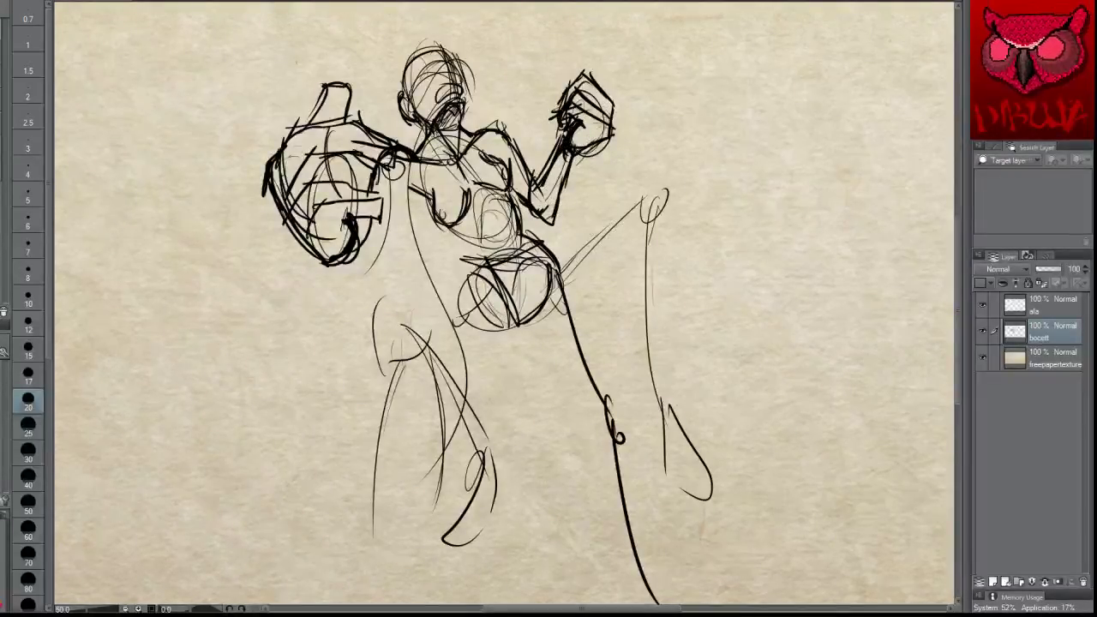
Step: Contour the lower ribcage and abdomen, and draw the near-side waist curving down around the hip
left_click_drag(428, 193, 439, 217)
mouse_move(439, 217)
left_mouse_down()
mouse_move(456, 245)
mouse_move(480, 247)
left_mouse_up()
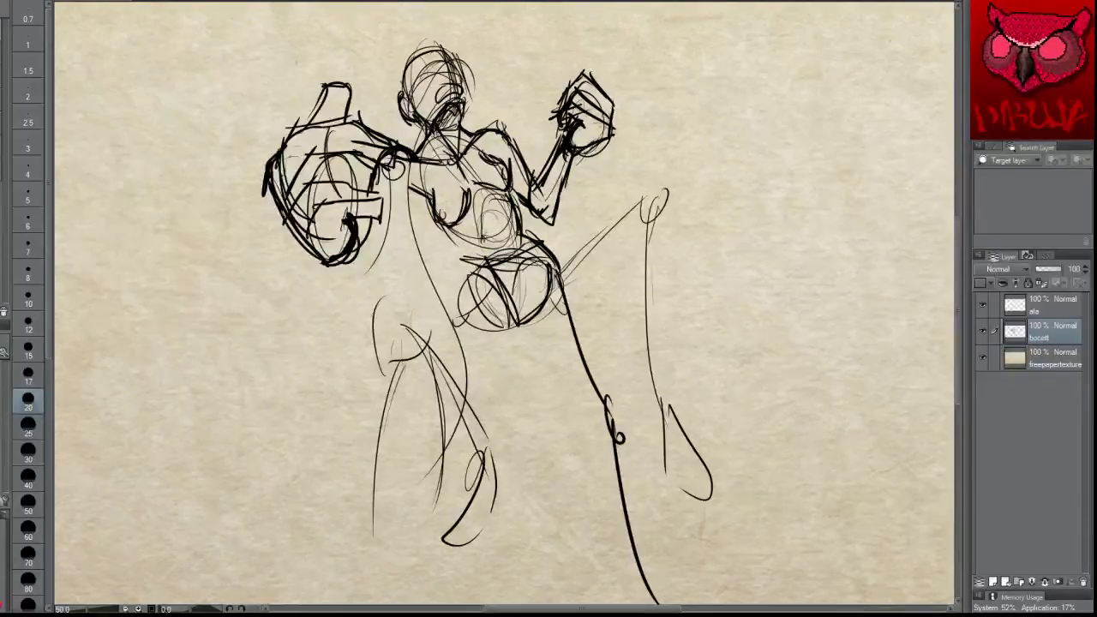
mouse_move(508, 201)
left_mouse_down()
mouse_move(477, 266)
mouse_move(491, 279)
left_mouse_up()
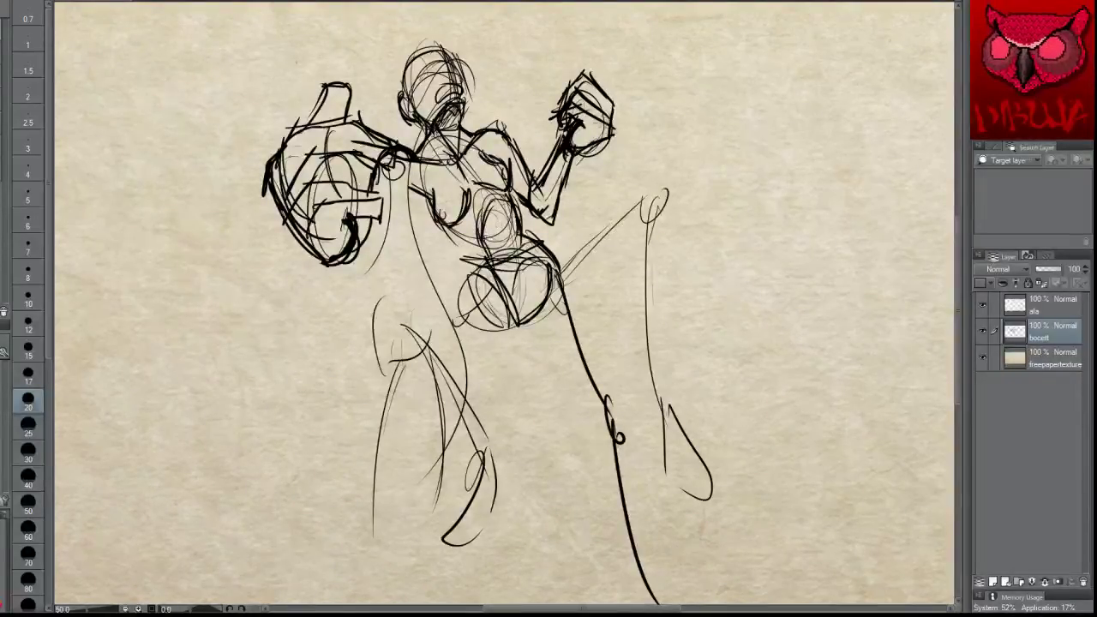
mouse_move(514, 211)
left_mouse_down()
mouse_move(516, 242)
mouse_move(557, 274)
mouse_move(472, 237)
mouse_move(488, 239)
mouse_move(469, 248)
mouse_move(461, 328)
left_mouse_up()
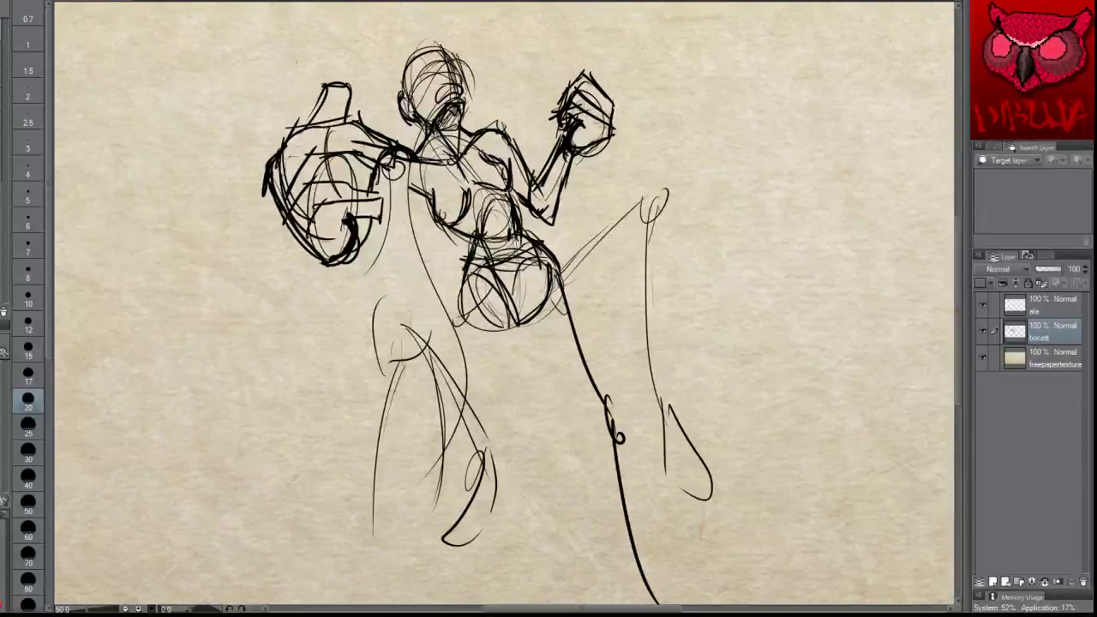
left_click_drag(470, 242, 460, 326)
left_click_drag(454, 264, 456, 307)
Step: Outline the forward leg's foreshortened thigh and bold rounded knee, and start the back of its calf
mouse_move(508, 280)
left_mouse_down()
mouse_move(477, 321)
mouse_move(497, 341)
mouse_move(447, 346)
mouse_move(400, 330)
mouse_move(412, 370)
left_mouse_up()
left_click_drag(371, 331, 394, 368)
left_click_drag(379, 298, 371, 341)
mouse_move(397, 294)
left_mouse_down()
mouse_move(373, 328)
mouse_move(458, 286)
mouse_move(481, 443)
left_mouse_up()
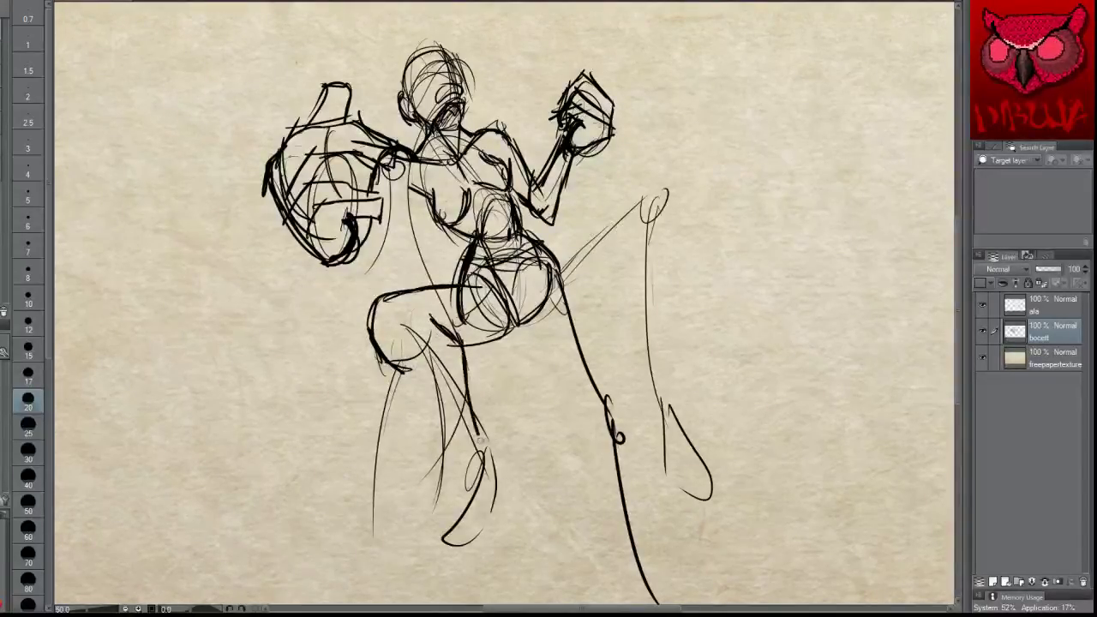
Step: Define the forward leg's shin and calf with heavier contours tapering to the ankle
left_click_drag(468, 376, 489, 455)
left_click_drag(396, 351, 468, 454)
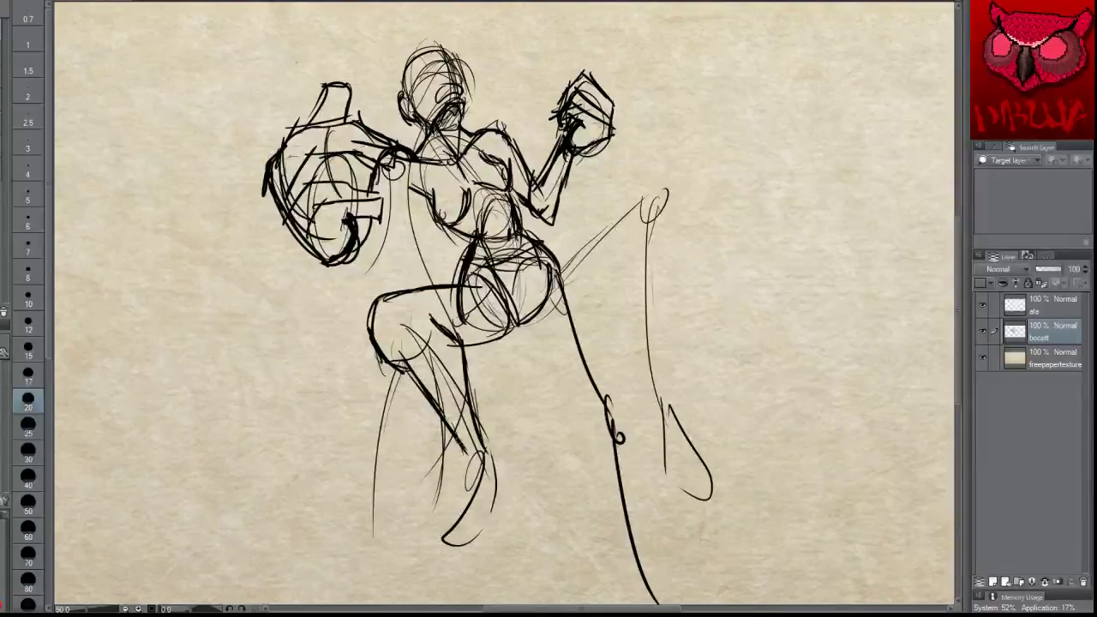
left_click_drag(437, 400, 467, 463)
left_click_drag(379, 341, 470, 447)
left_click_drag(439, 392, 477, 458)
Step: Draw the forward leg's ankle and pointed foot, closing the sole and adding a line across the instep
mouse_move(463, 475)
left_mouse_down()
mouse_move(492, 446)
mouse_move(480, 475)
mouse_move(498, 518)
left_mouse_up()
left_click_drag(468, 454, 460, 515)
left_click_drag(421, 540, 482, 556)
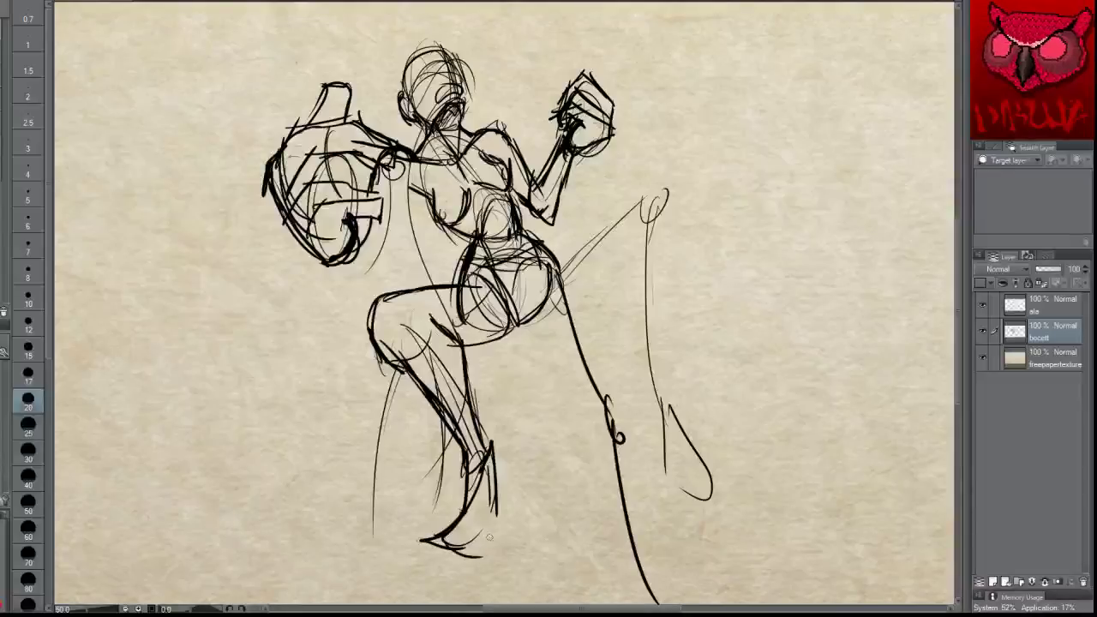
left_click_drag(503, 504, 469, 557)
left_click_drag(465, 512, 500, 511)
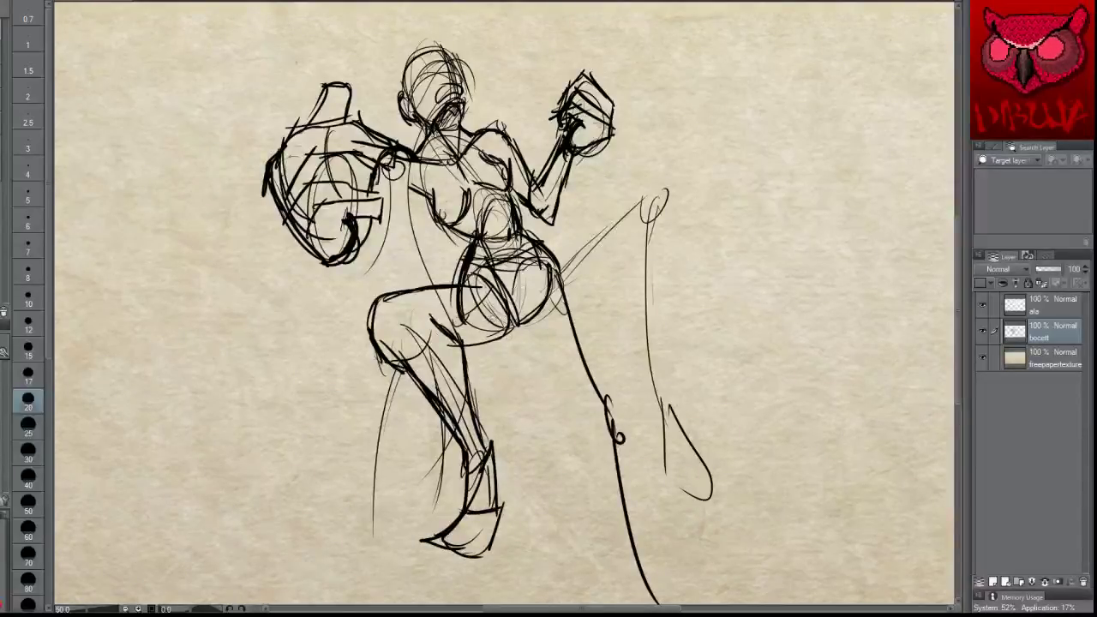
Step: Outline the raised alternative leg's thigh, angular knee and tapering lower leg
mouse_move(490, 340)
left_mouse_down()
mouse_move(556, 312)
mouse_move(608, 254)
left_mouse_up()
mouse_move(530, 245)
left_mouse_down()
mouse_move(666, 191)
mouse_move(670, 231)
left_mouse_up()
mouse_move(621, 258)
left_mouse_down()
mouse_move(637, 230)
mouse_move(657, 393)
left_mouse_up()
left_click_drag(667, 216, 655, 407)
left_click_drag(665, 251, 655, 398)
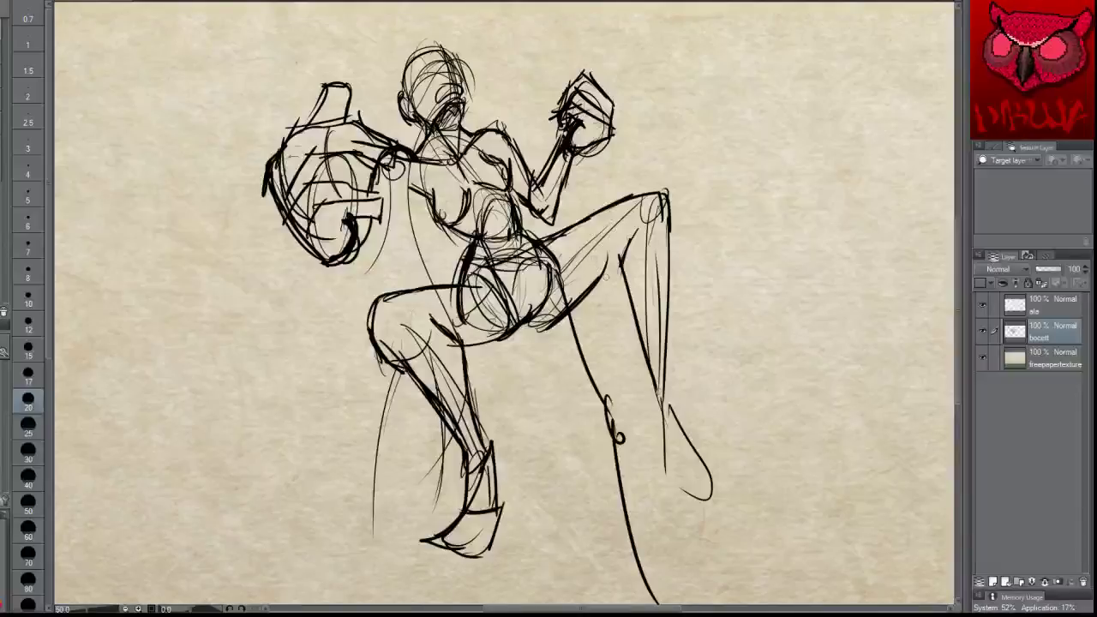
Step: Reinforce the underside of the raised thigh and add inner contours where it joins the pelvis
mouse_move(623, 256)
left_mouse_down()
mouse_move(578, 314)
mouse_move(585, 304)
left_mouse_up()
left_click_drag(619, 268, 535, 319)
mouse_move(588, 297)
left_mouse_down()
mouse_move(525, 324)
mouse_move(526, 310)
left_mouse_up()
left_click_drag(533, 280, 526, 312)
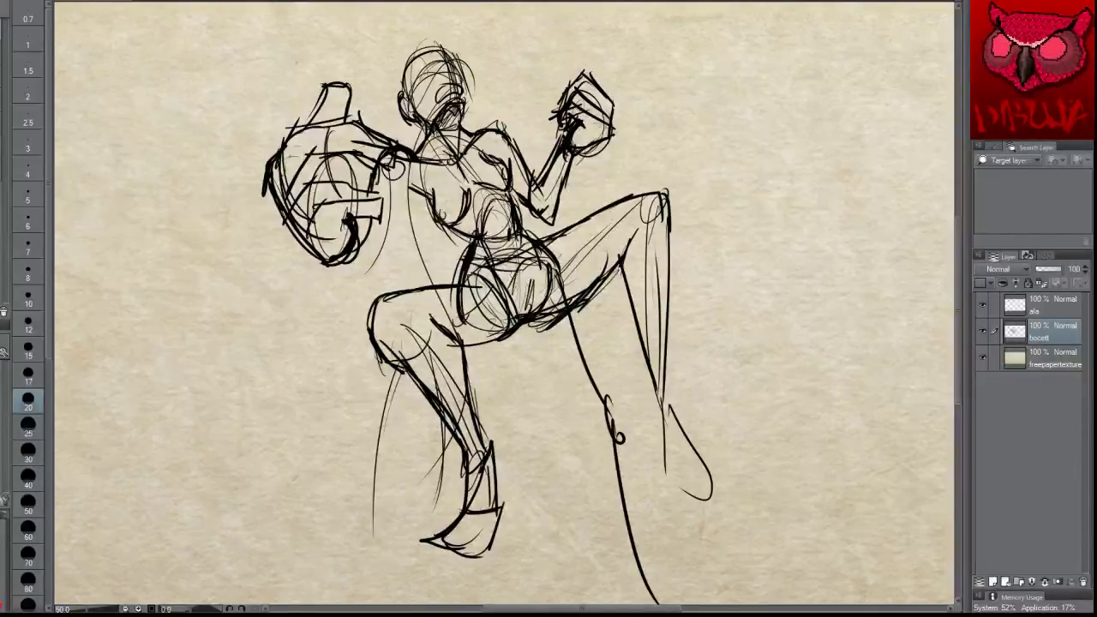
mouse_move(522, 269)
left_mouse_down()
mouse_move(509, 288)
mouse_move(526, 317)
left_mouse_up()
left_click_drag(533, 275, 527, 317)
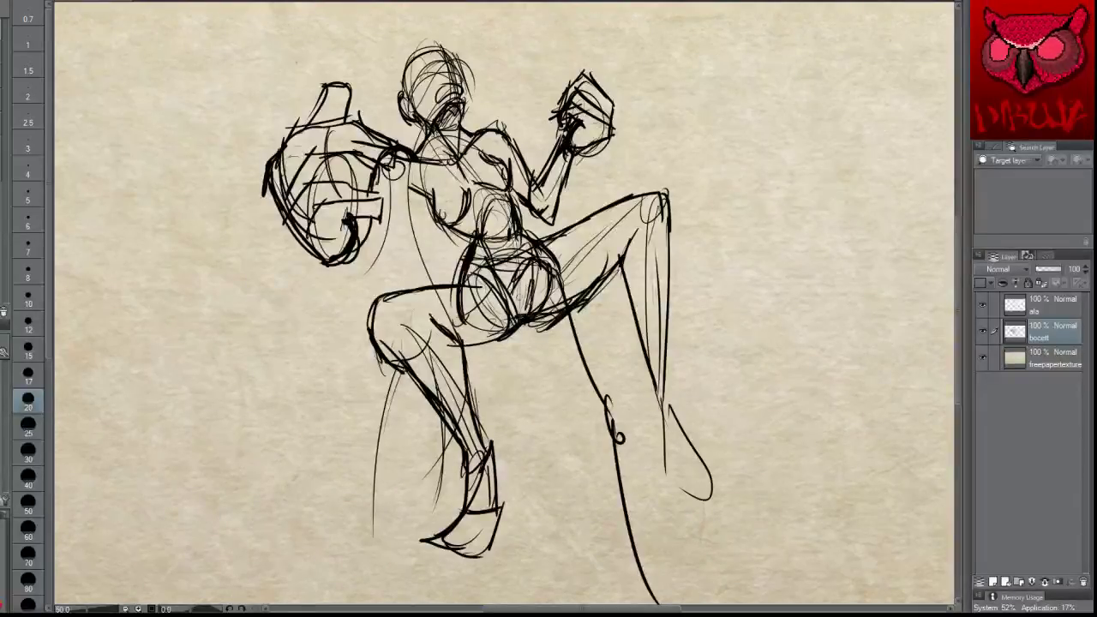
Step: Strengthen the far side of the abdomen with short contour strokes between ribcage and waist
left_click_drag(512, 232, 523, 246)
left_click_drag(509, 185, 519, 245)
left_click_drag(503, 194, 507, 222)
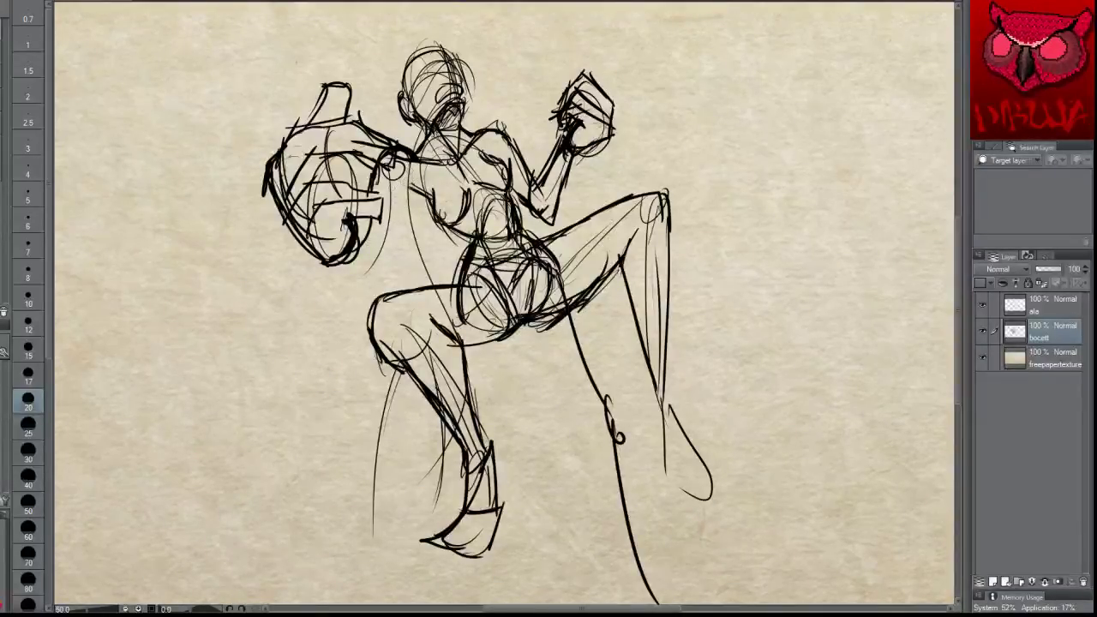
mouse_move(430, 180)
left_mouse_down()
mouse_move(395, 253)
mouse_move(379, 259)
left_mouse_up()
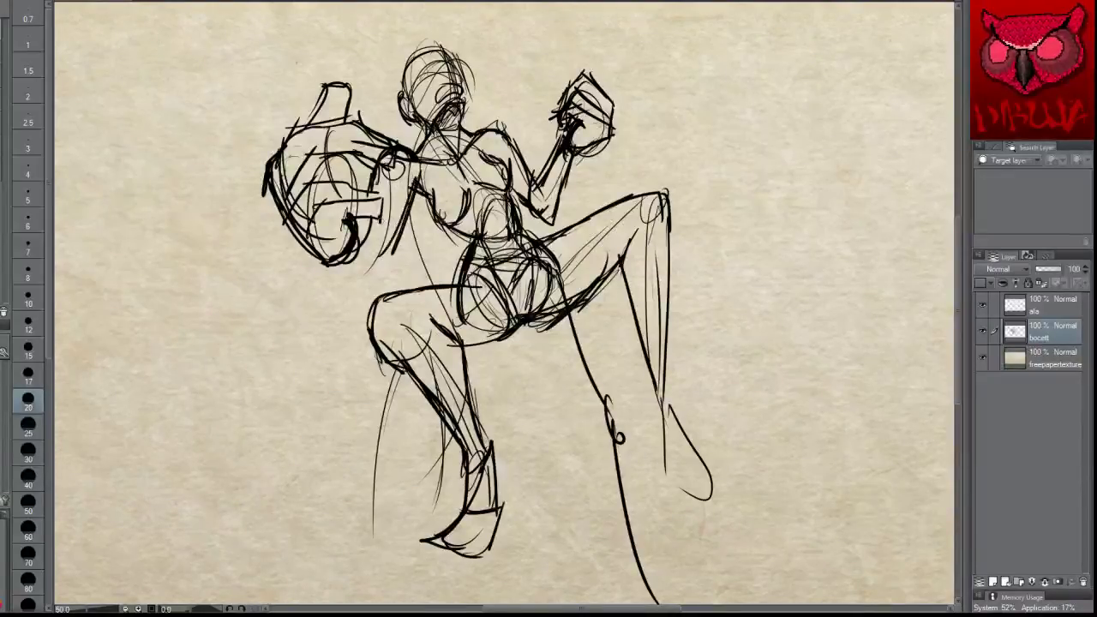
key("ctrl+z")
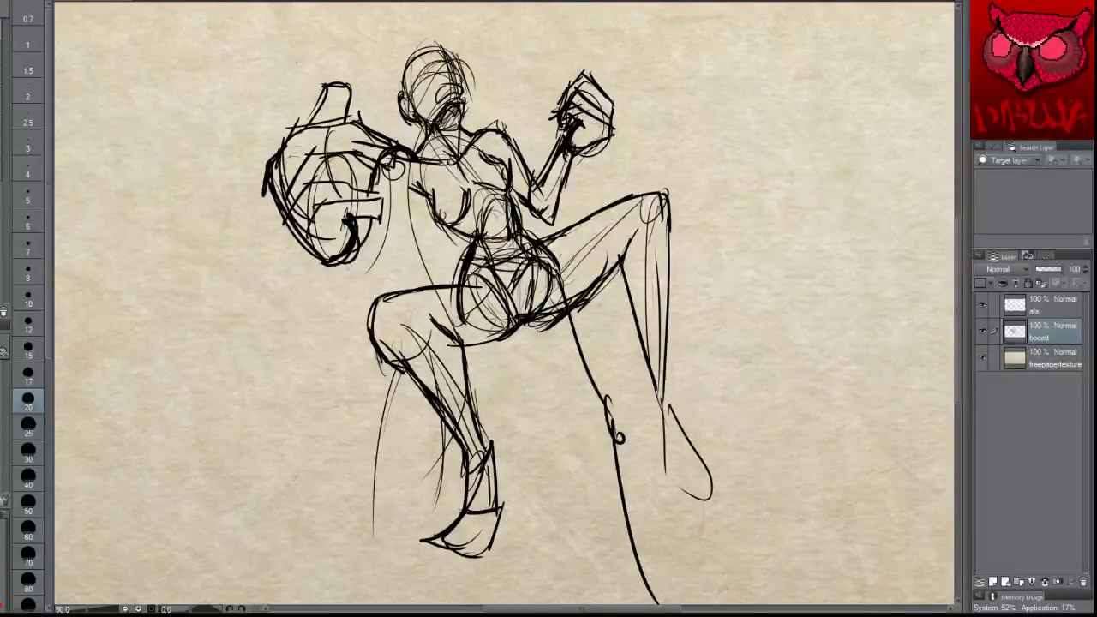
left_click_drag(391, 220, 372, 269)
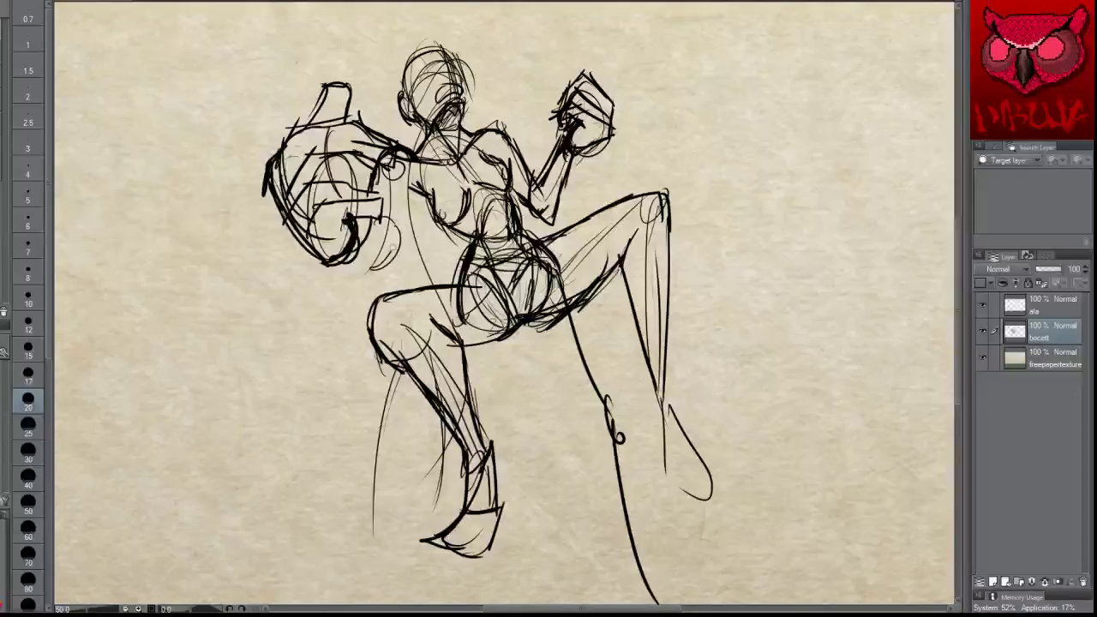
key("ctrl+z")
mouse_move(407, 166)
left_mouse_down()
mouse_move(369, 263)
mouse_move(379, 280)
left_mouse_up()
mouse_move(379, 279)
left_mouse_down()
mouse_move(397, 236)
mouse_move(374, 283)
mouse_move(340, 261)
mouse_move(402, 227)
left_mouse_up()
key("ctrl+z")
key("ctrl+z")
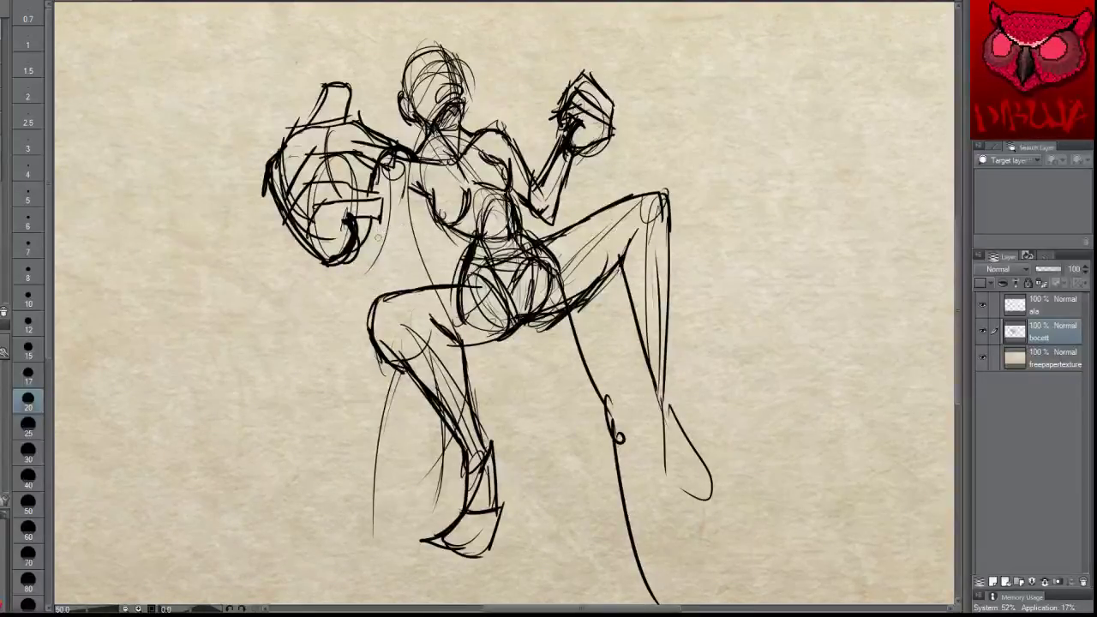
left_click_drag(380, 262, 391, 266)
key("ctrl+z")
Step: Block in the near arm's angular elbow beneath the large fist and connect it to the shoulder with upper-arm contours
mouse_move(372, 229)
left_mouse_down()
mouse_move(387, 235)
mouse_move(391, 273)
mouse_move(374, 293)
mouse_move(396, 264)
left_mouse_up()
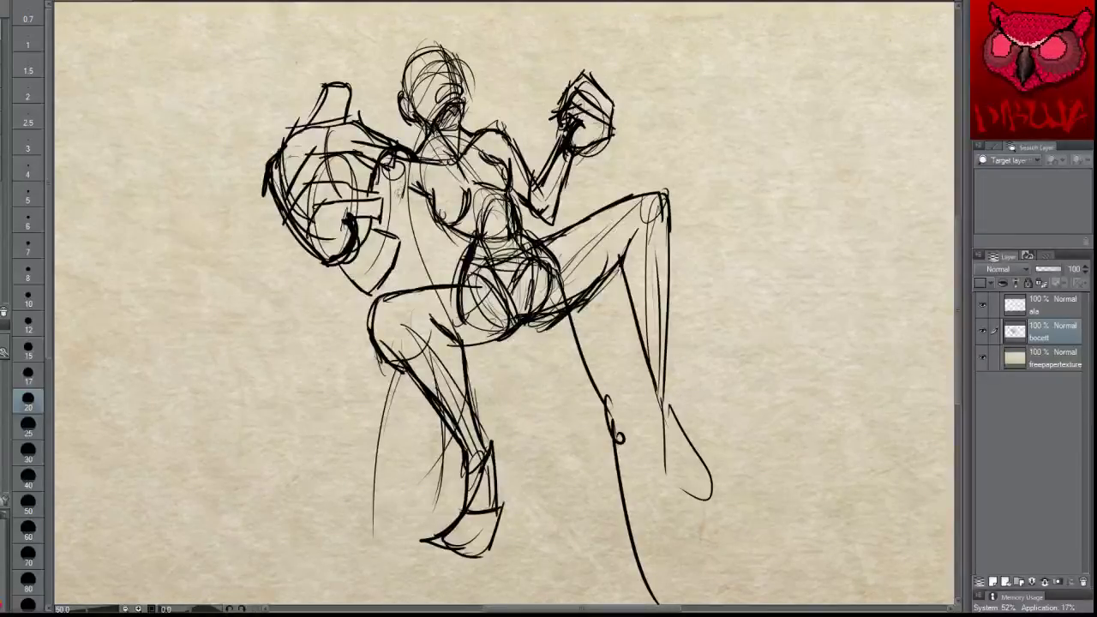
mouse_move(403, 164)
left_mouse_down()
mouse_move(396, 237)
mouse_move(367, 239)
left_mouse_up()
left_click_drag(391, 274, 373, 288)
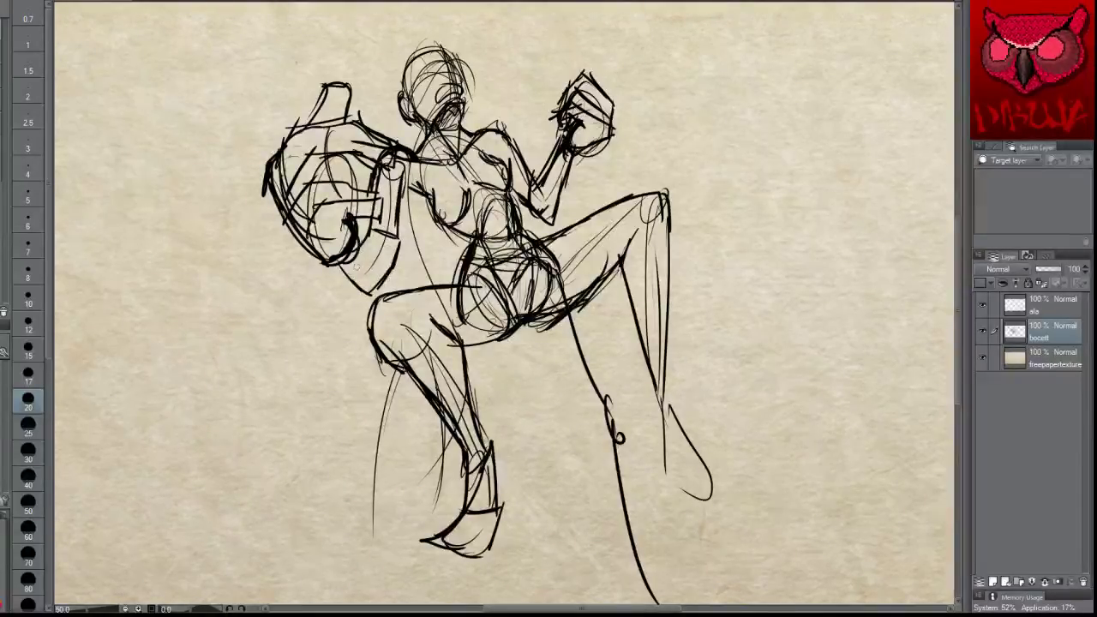
Step: Round off and thicken the near arm's elbow outline below the large fist
mouse_move(360, 246)
left_mouse_down()
mouse_move(390, 267)
mouse_move(372, 294)
left_mouse_up()
left_click_drag(404, 245, 379, 290)
mouse_move(382, 219)
left_mouse_down()
mouse_move(406, 255)
mouse_move(360, 292)
mouse_move(371, 295)
left_mouse_up()
left_click_drag(384, 216, 403, 240)
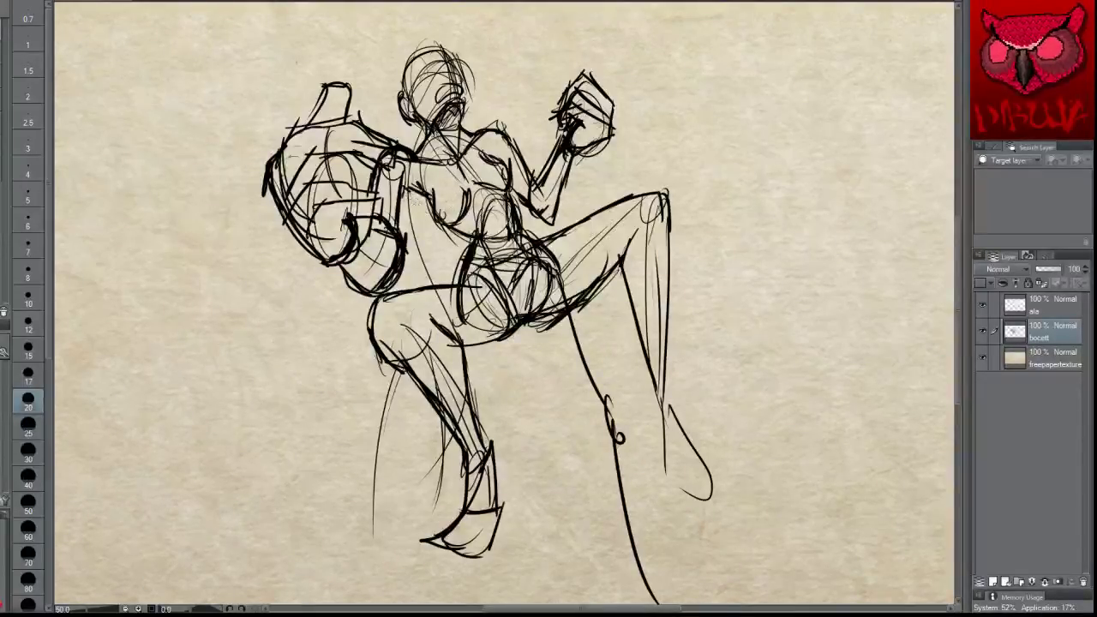
Step: Undo the last stroke, darken the armpit contour and add light modelling strokes across the chest
key("ctrl+z")
left_click_drag(401, 177, 436, 207)
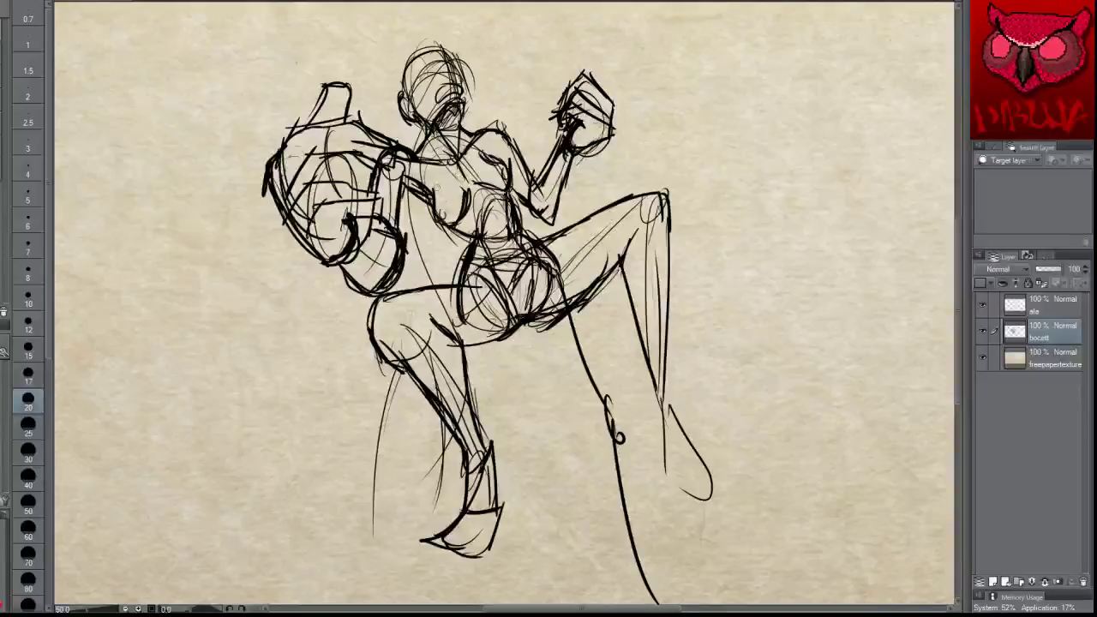
left_click_drag(438, 187, 486, 156)
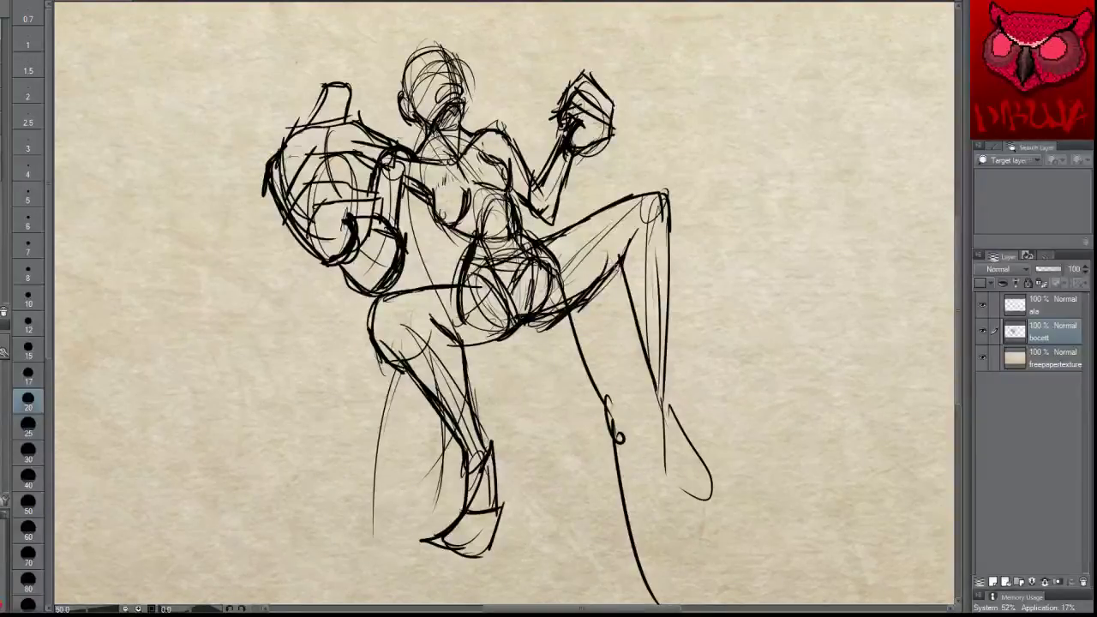
Step: Draw the straight alternative leg's thigh contours around its guide line, down to the knee
mouse_move(558, 249)
left_mouse_down()
mouse_move(586, 334)
mouse_move(622, 377)
left_mouse_up()
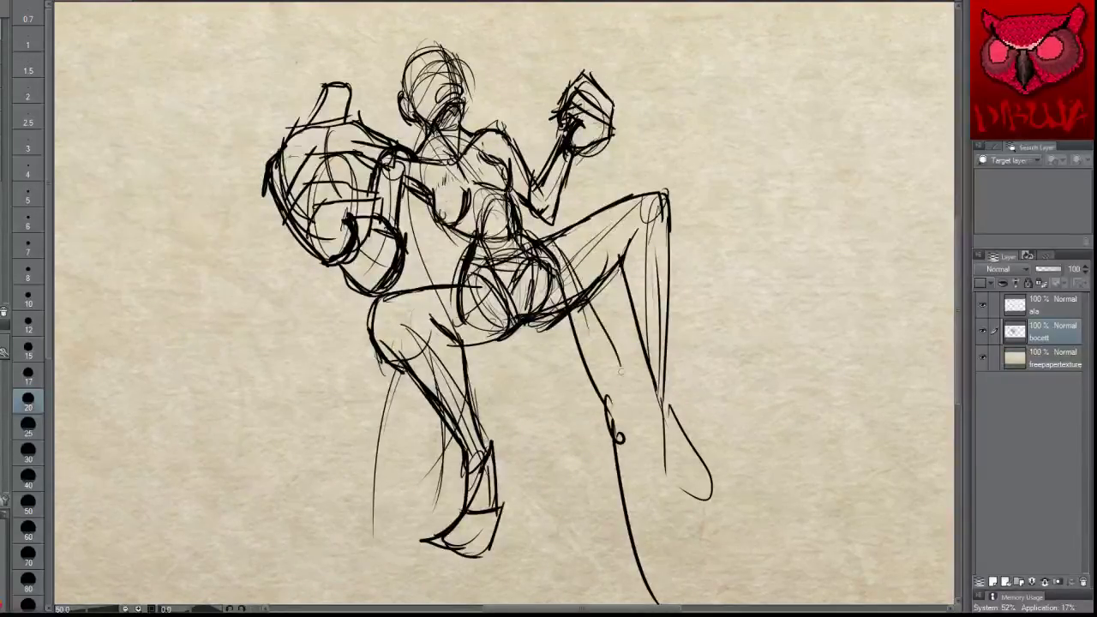
left_click_drag(600, 290, 620, 389)
mouse_move(562, 253)
left_mouse_down()
mouse_move(608, 334)
mouse_move(591, 410)
left_mouse_up()
mouse_move(611, 355)
left_mouse_down()
mouse_move(600, 422)
mouse_move(619, 417)
mouse_move(595, 436)
left_mouse_up()
Step: Outline the straight leg's lower half with calf and shin contours tapering toward the canvas's lower edge
mouse_move(595, 396)
left_mouse_down()
mouse_move(590, 461)
mouse_move(631, 441)
mouse_move(619, 545)
mouse_move(649, 600)
left_mouse_up()
left_click_drag(619, 425, 652, 586)
left_click_drag(622, 451, 634, 538)
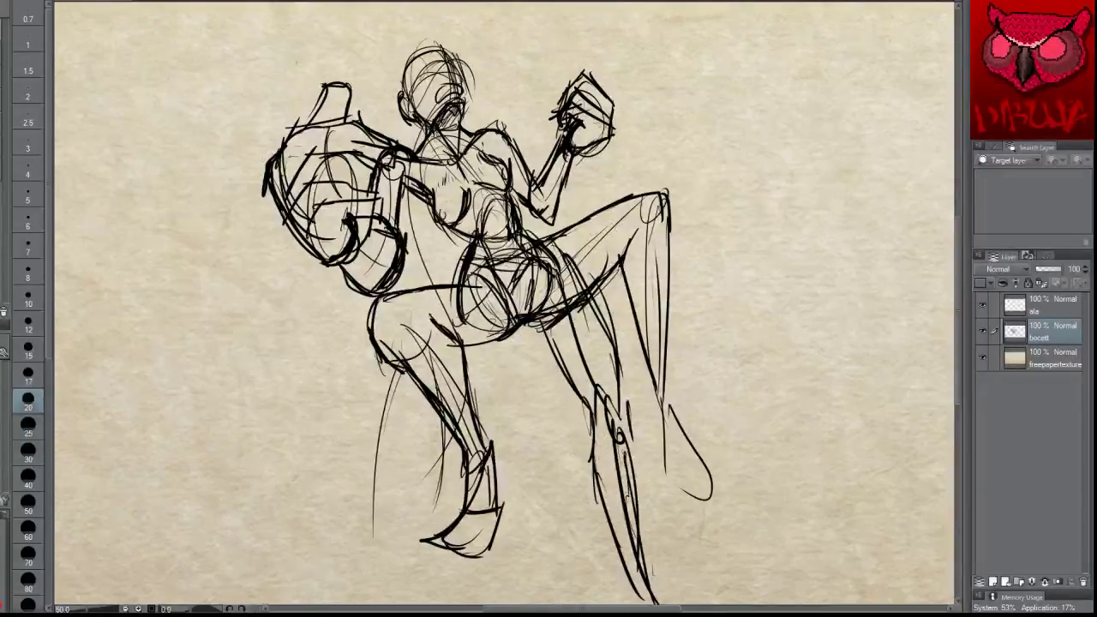
Step: Thicken the straight leg's outer contour from the waist over the hip and thigh to the knee
left_click_drag(611, 379, 628, 454)
left_click_drag(583, 304, 617, 384)
left_click_drag(571, 264, 598, 316)
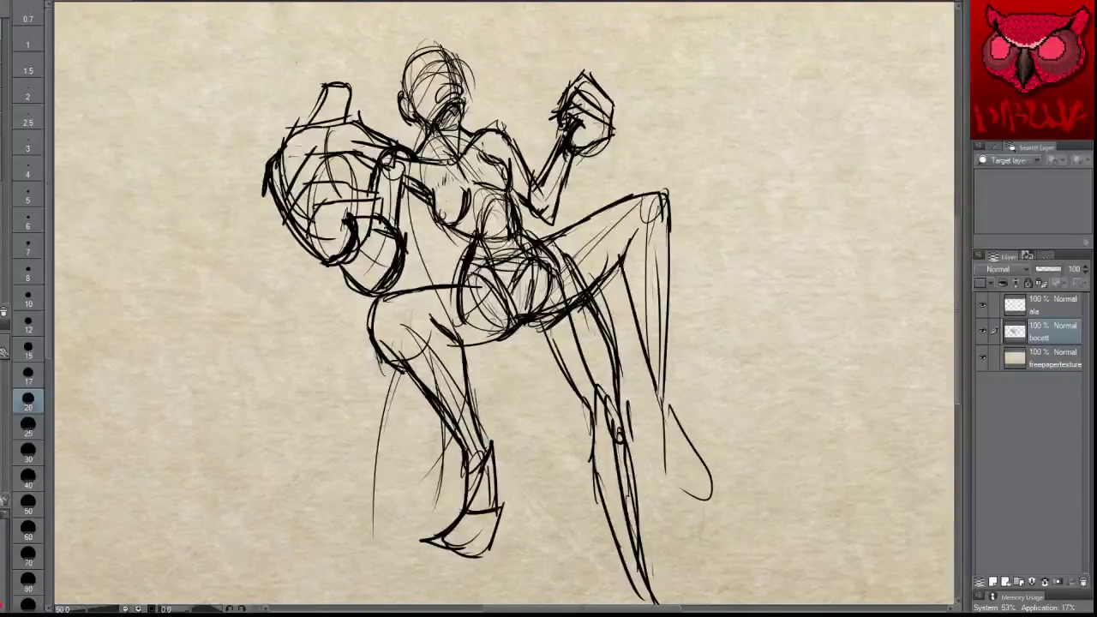
left_click_drag(545, 237, 600, 306)
left_click_drag(531, 237, 550, 245)
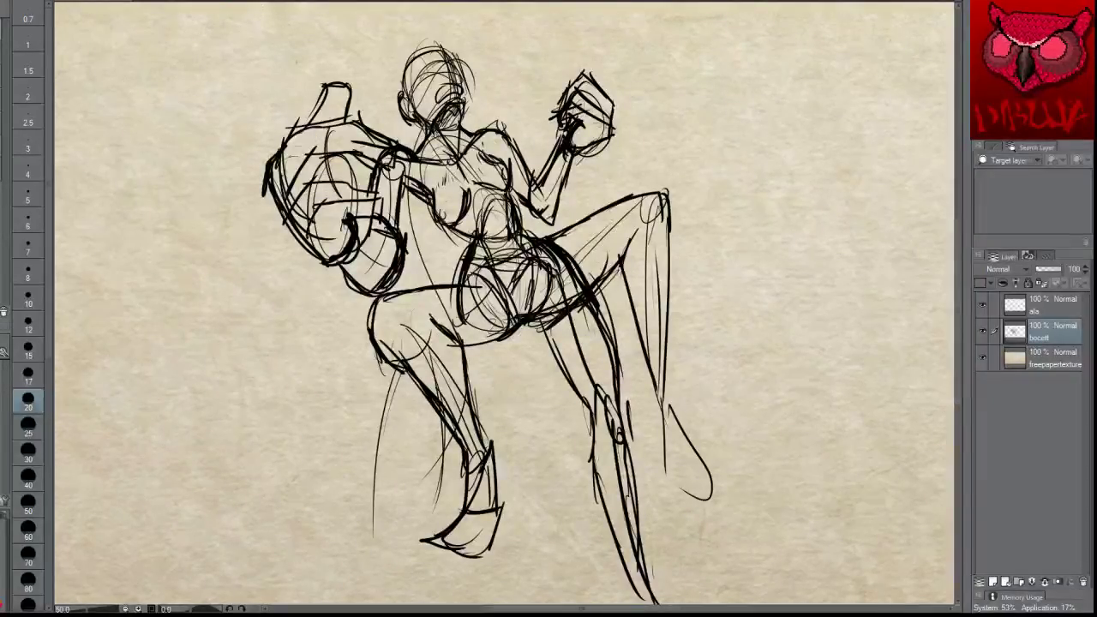
Step: Clear the punching figure from the sketch layer and rough in a new figure's ribcage ovals, waist lines and pelvis circle
key("Delete")
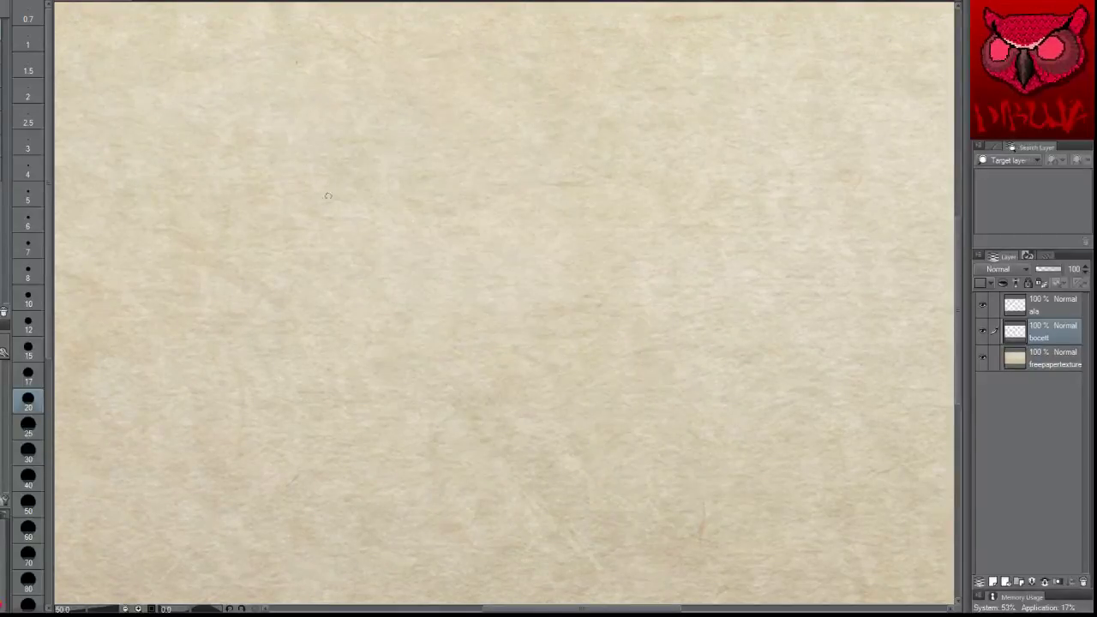
mouse_move(350, 212)
left_mouse_down()
mouse_move(401, 204)
mouse_move(414, 161)
mouse_move(375, 226)
mouse_move(377, 208)
mouse_move(401, 208)
mouse_move(361, 234)
mouse_move(400, 232)
left_mouse_up()
key("ctrl+z")
key("ctrl+z")
mouse_move(378, 156)
left_mouse_down()
mouse_move(367, 195)
mouse_move(368, 171)
mouse_move(375, 259)
left_mouse_up()
left_click_drag(350, 262, 393, 250)
mouse_move(342, 277)
left_mouse_down()
mouse_move(402, 251)
mouse_move(407, 226)
mouse_move(344, 276)
mouse_move(378, 259)
mouse_move(379, 303)
left_mouse_up()
key("ctrl+z")
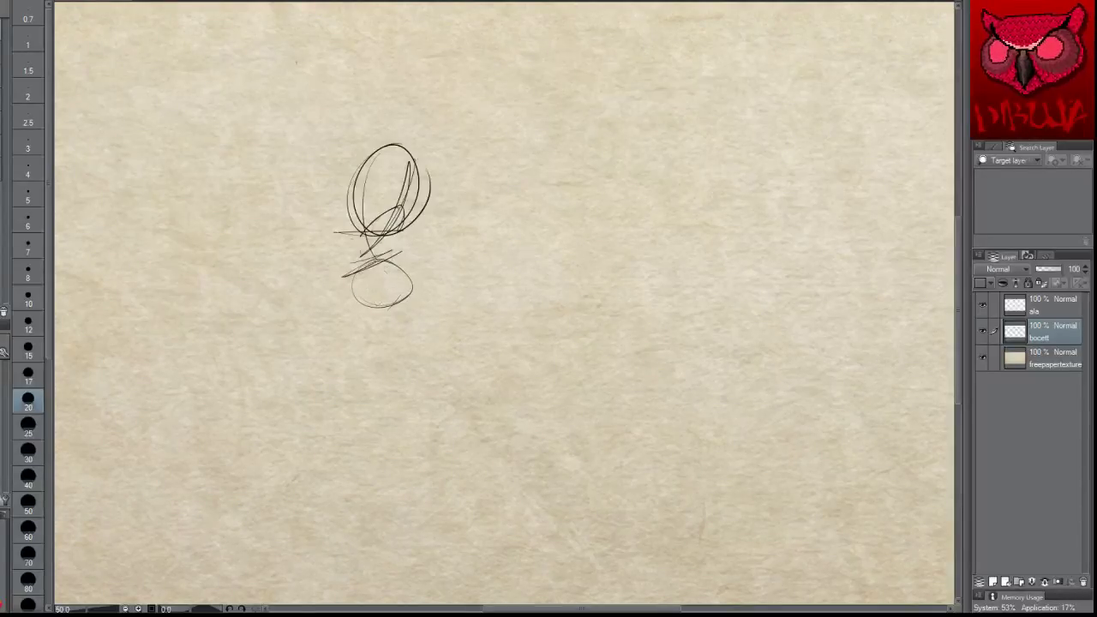
Step: Add crossing lines and hip joints to the pelvis circle and mark two small feet below, undoing the trial leg lines
mouse_move(377, 260)
left_mouse_down()
mouse_move(392, 306)
mouse_move(343, 276)
mouse_move(393, 307)
mouse_move(382, 295)
left_mouse_up()
key("ctrl+z")
key("ctrl+z")
key("ctrl+z")
key("ctrl+z")
mouse_move(350, 273)
left_mouse_down()
mouse_move(391, 308)
mouse_move(401, 265)
mouse_move(395, 302)
mouse_move(425, 295)
left_mouse_up()
left_click_drag(371, 463, 375, 482)
left_click_drag(434, 476, 466, 491)
mouse_move(348, 306)
left_mouse_down()
mouse_move(365, 381)
mouse_move(362, 456)
left_mouse_up()
key("ctrl+z")
key("ctrl+z")
key("ctrl+z")
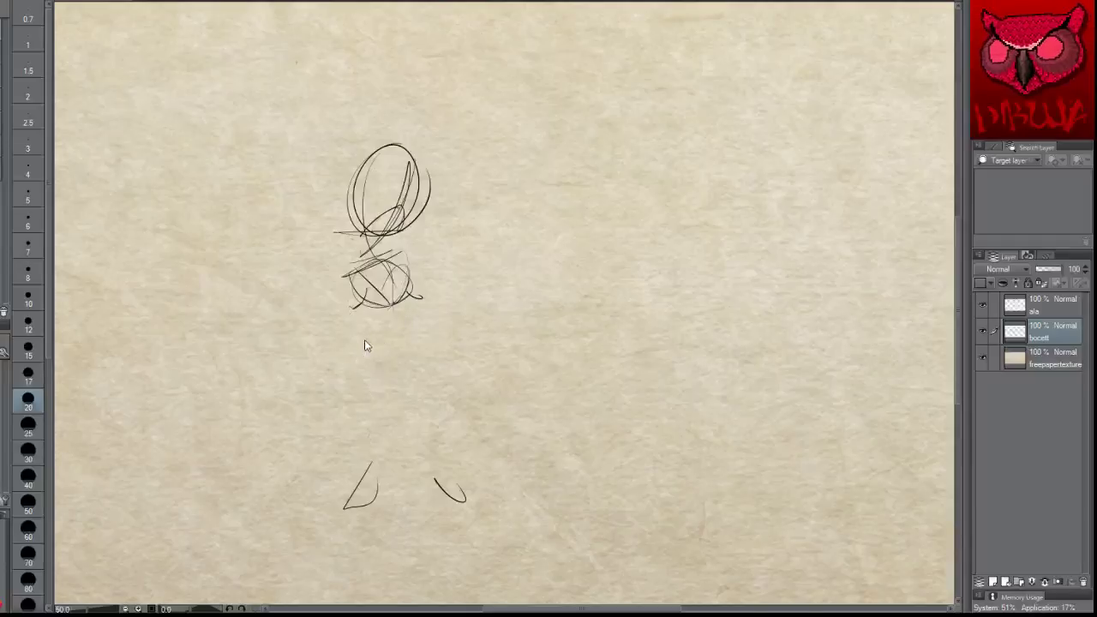
Step: Draw a waist guide line, then the neck line and a round head with a tilted arc above the ribcage
left_click_drag(361, 316, 391, 307)
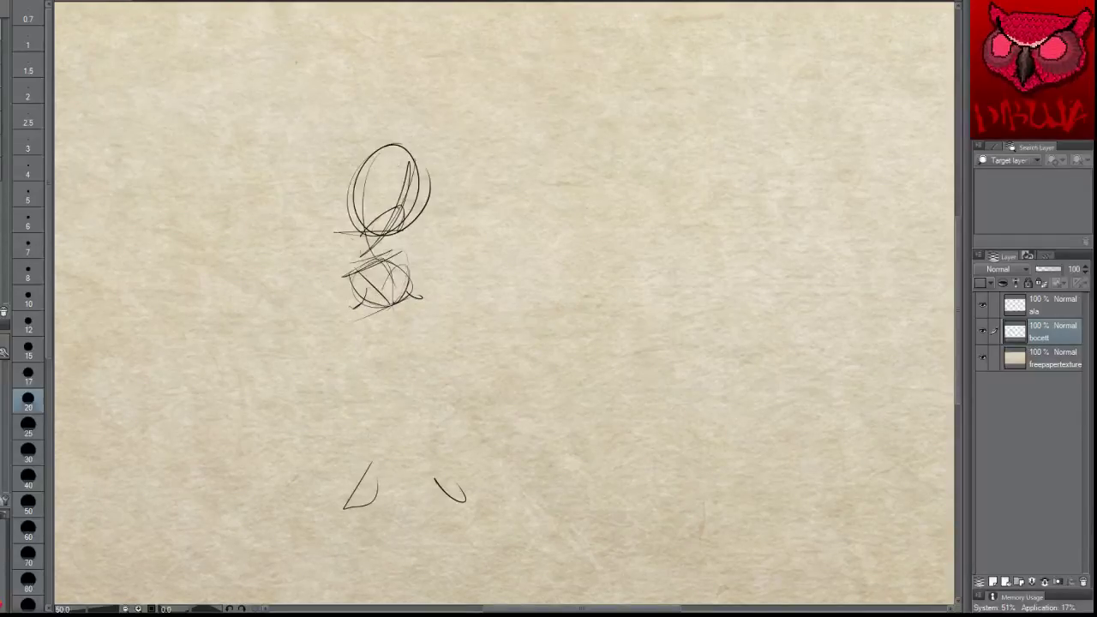
left_click_drag(344, 255, 410, 240)
mouse_move(394, 182)
left_mouse_down()
mouse_move(423, 90)
mouse_move(418, 138)
left_mouse_up()
left_click_drag(401, 69, 459, 115)
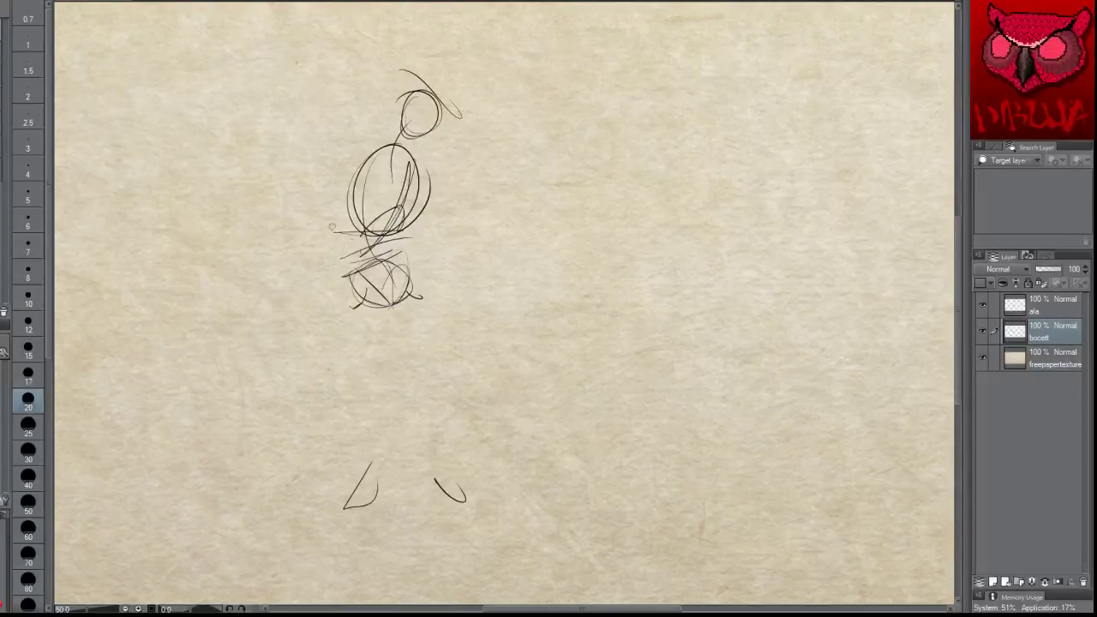
Step: Add light side and knee-level guide lines and sketch two larger triangular feet below the first foot marks
mouse_move(333, 232)
left_mouse_down()
mouse_move(347, 341)
mouse_move(434, 360)
left_mouse_up()
left_click_drag(355, 379, 355, 459)
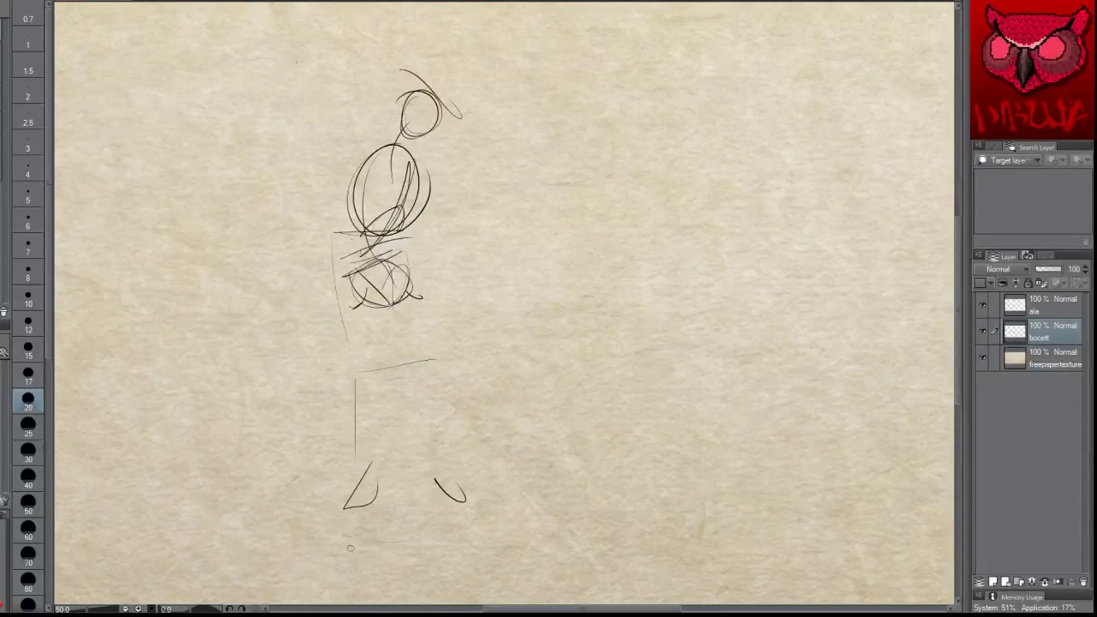
mouse_move(350, 533)
left_mouse_down()
mouse_move(334, 571)
mouse_move(374, 575)
left_mouse_up()
left_click_drag(341, 569, 367, 551)
mouse_move(448, 520)
left_mouse_down()
mouse_move(444, 554)
mouse_move(496, 559)
left_mouse_up()
left_click_drag(439, 557, 496, 560)
Step: Connect both hips to the lower feet with curved leg lines and small ovals for the knees
mouse_move(344, 308)
left_mouse_down()
mouse_move(364, 381)
mouse_move(370, 514)
left_mouse_up()
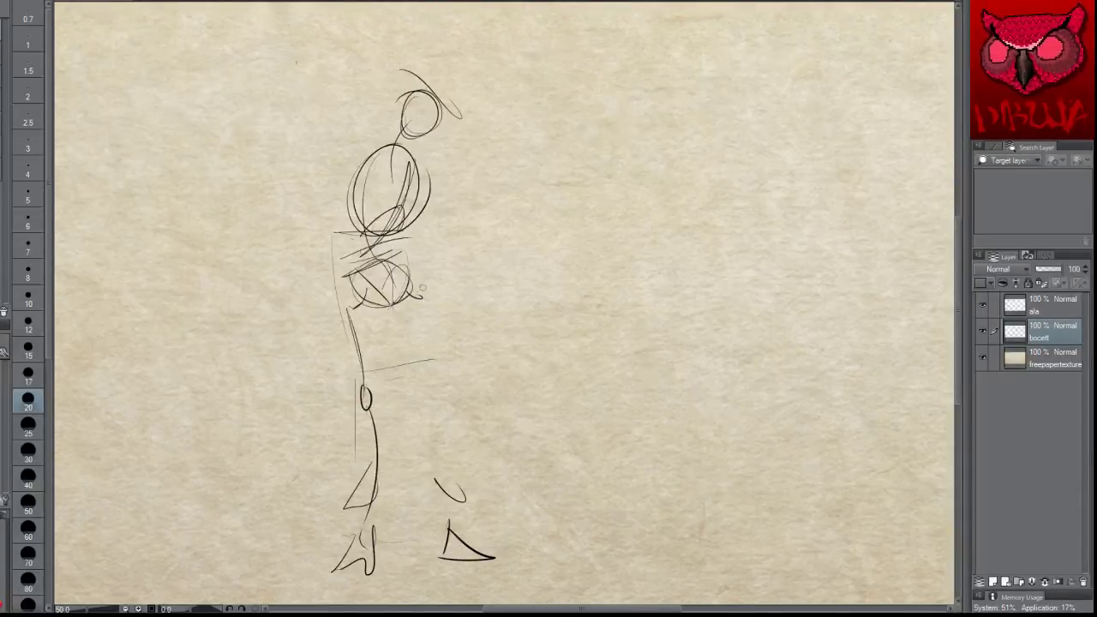
left_click_drag(420, 324, 424, 403)
left_click_drag(426, 389, 455, 535)
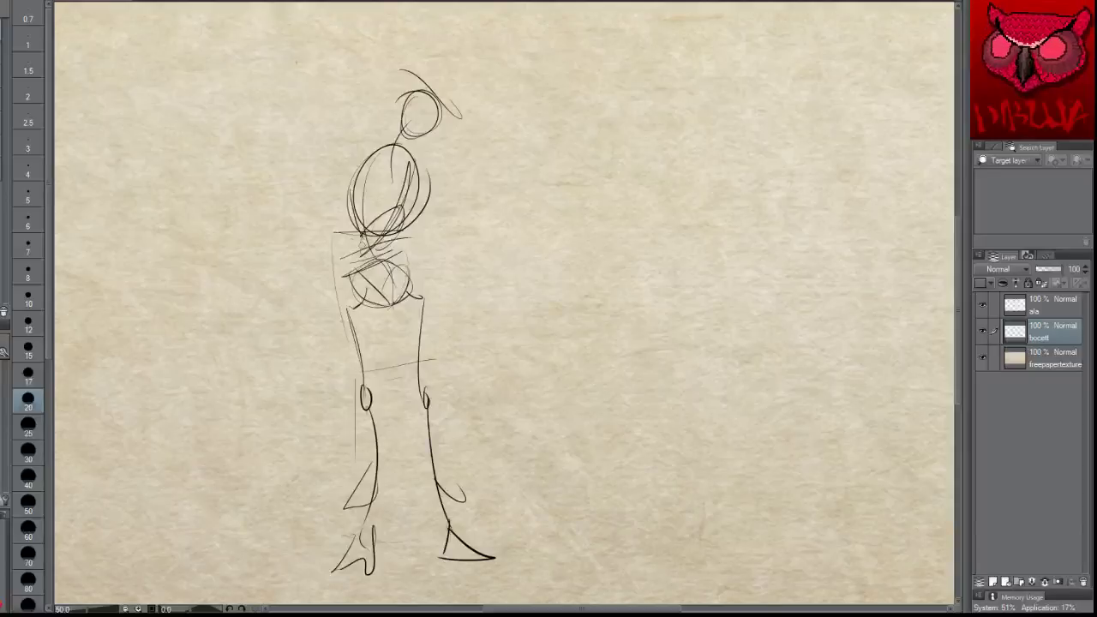
Step: Darken the waist curves flowing into the pelvis, undoing the extra stroke at the ribcage
mouse_move(363, 232)
left_mouse_down()
mouse_move(359, 260)
mouse_move(384, 295)
left_mouse_up()
mouse_move(401, 226)
left_mouse_down()
mouse_move(408, 295)
mouse_move(397, 248)
mouse_move(396, 302)
mouse_move(378, 286)
mouse_move(394, 304)
mouse_move(400, 208)
left_mouse_up()
key("ctrl+z")
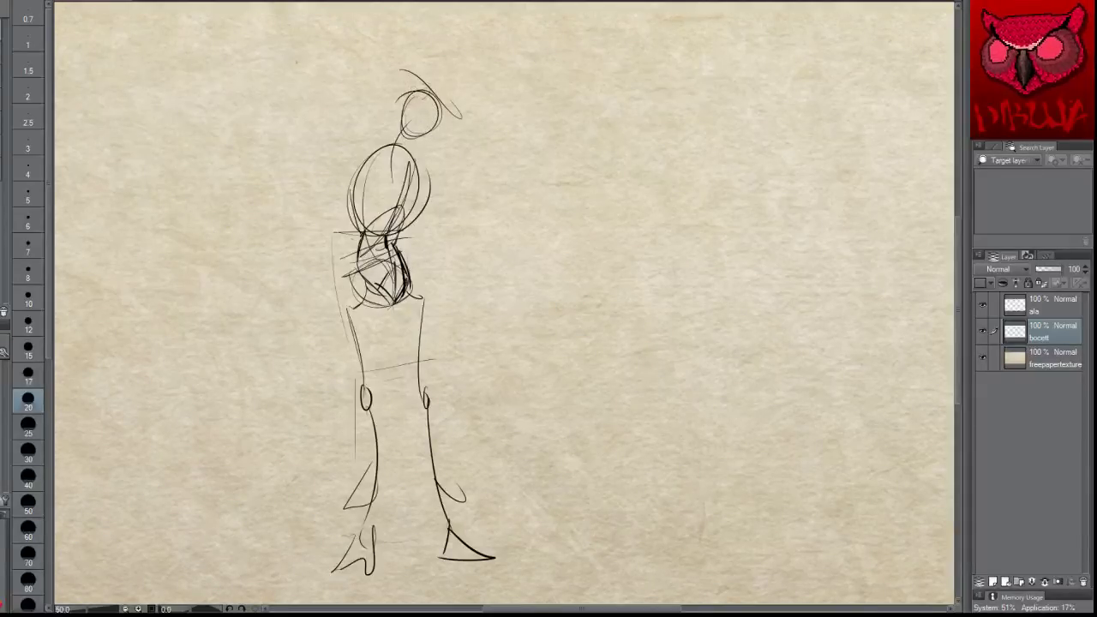
Step: Redraw the tilted head with a facial guide, then add the neck, collarbones, shoulder joints and a lower ribcage arch
left_click_drag(427, 66, 408, 140)
key("ctrl+z")
left_click_drag(447, 86, 405, 134)
mouse_move(427, 67)
left_mouse_down()
mouse_move(444, 109)
mouse_move(407, 142)
mouse_move(441, 127)
mouse_move(410, 104)
mouse_move(437, 96)
mouse_move(403, 120)
mouse_move(420, 142)
mouse_move(443, 83)
mouse_move(405, 113)
mouse_move(436, 89)
mouse_move(384, 163)
left_mouse_up()
mouse_move(405, 110)
left_mouse_down()
mouse_move(382, 156)
mouse_move(355, 153)
mouse_move(404, 163)
mouse_move(431, 155)
mouse_move(393, 173)
mouse_move(382, 227)
mouse_move(365, 233)
mouse_move(391, 233)
mouse_move(396, 245)
left_mouse_up()
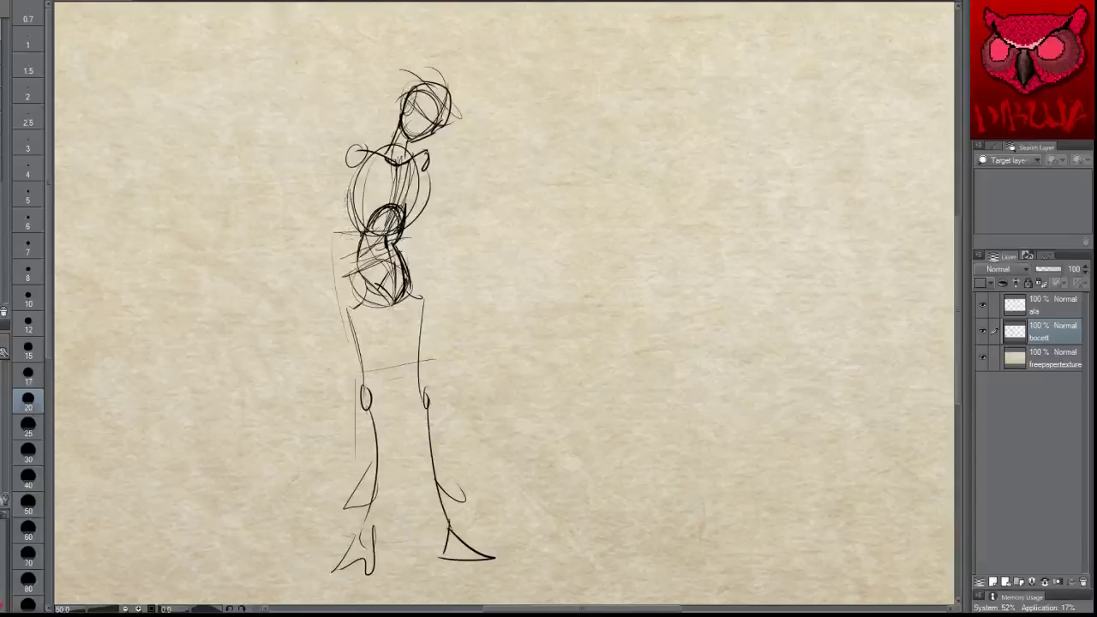
Step: Undo the heavy rib arch strokes on the lower ribcage
mouse_move(347, 197)
left_mouse_down()
mouse_move(355, 237)
mouse_move(399, 204)
left_mouse_up()
key("ctrl+z")
key("ctrl+z")
key("ctrl+z")
key("ctrl+z")
key("ctrl+z")
key("ctrl+z")
left_click_drag(399, 204, 394, 244)
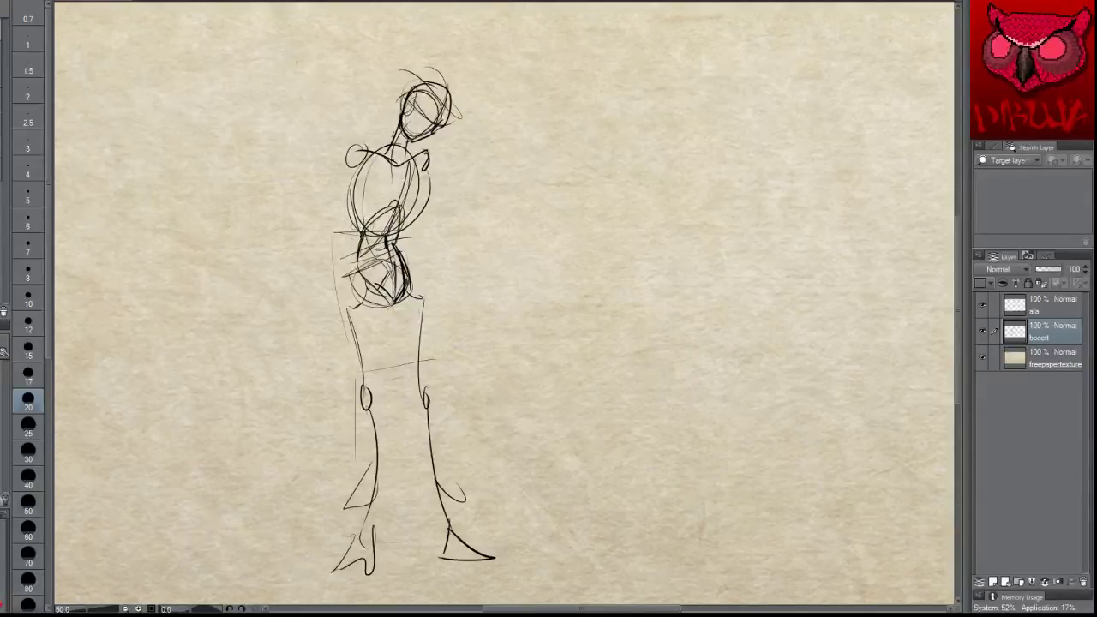
key("ctrl+z")
Step: Outline both sides of the waist with heavy contours running from the ribs to the hips
mouse_move(350, 216)
left_mouse_down()
mouse_move(337, 276)
mouse_move(374, 267)
mouse_move(343, 273)
left_mouse_up()
mouse_move(405, 224)
left_mouse_down()
mouse_move(396, 245)
mouse_move(415, 294)
left_mouse_up()
left_click_drag(405, 254, 417, 291)
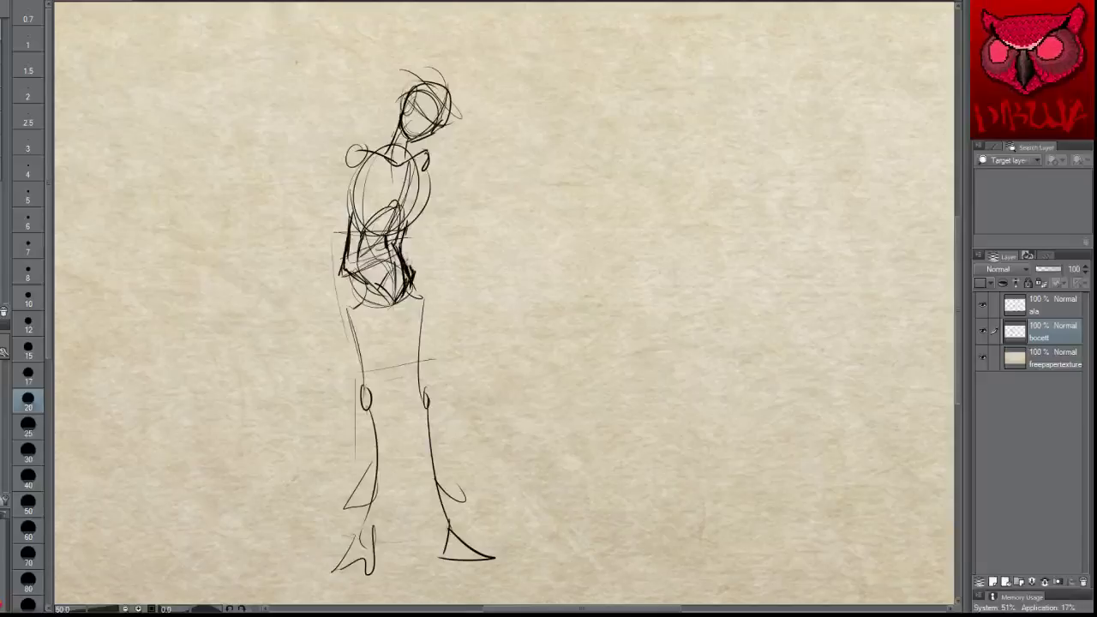
left_click_drag(410, 226, 401, 269)
Step: Outline the leg under the raised shoulder circle from hip through thigh and calf, finishing with its pointed foot
mouse_move(337, 273)
left_mouse_down()
mouse_move(334, 324)
mouse_move(339, 310)
mouse_move(387, 317)
mouse_move(374, 391)
left_mouse_up()
mouse_move(341, 321)
left_mouse_down()
mouse_move(362, 401)
mouse_move(382, 403)
mouse_move(391, 421)
mouse_move(374, 531)
left_mouse_up()
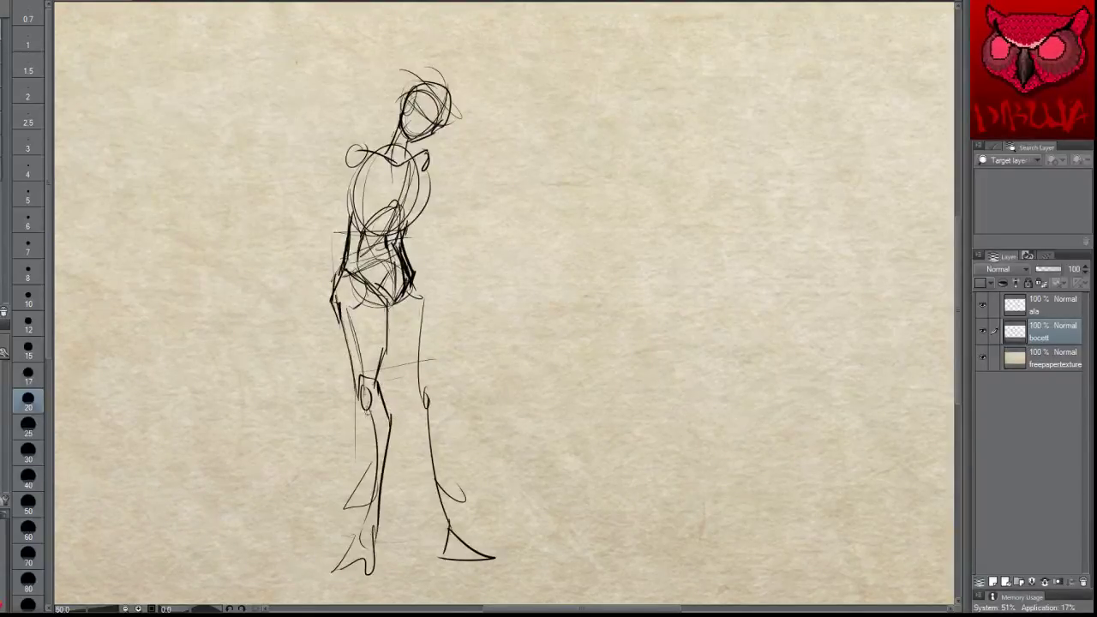
mouse_move(376, 379)
left_mouse_down()
mouse_move(364, 540)
mouse_move(379, 535)
mouse_move(333, 576)
left_mouse_up()
mouse_move(377, 528)
left_mouse_down()
mouse_move(373, 586)
mouse_move(385, 507)
left_mouse_up()
Step: Outline the outstretched leg with inner and outer thigh contours, a darkened knee and calf lines down to the ankle
left_click_drag(387, 322, 424, 403)
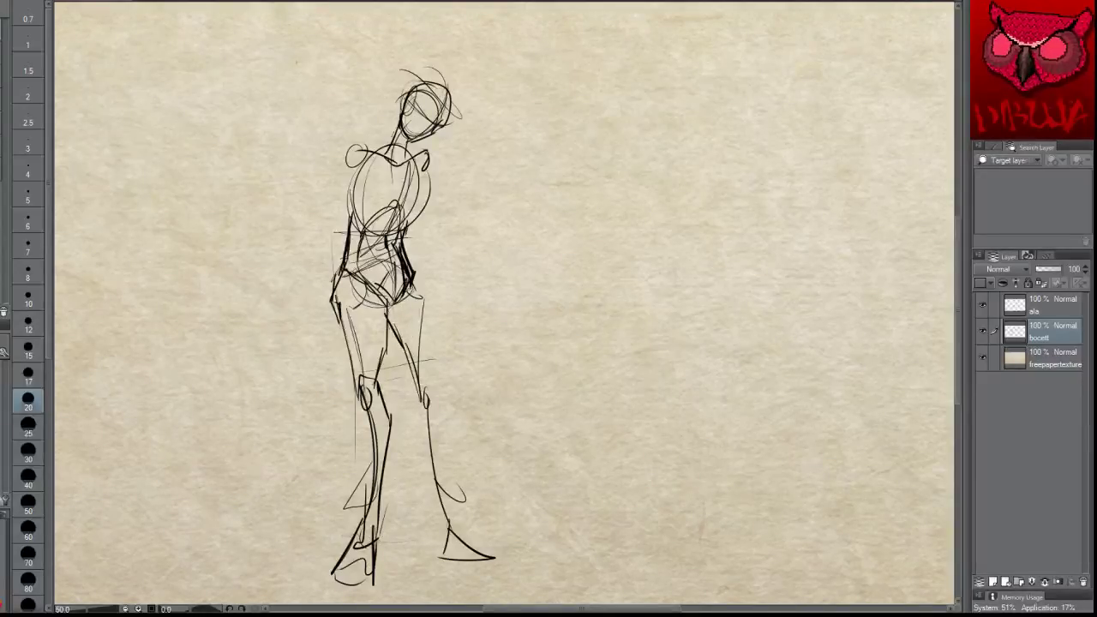
mouse_move(409, 272)
left_mouse_down()
mouse_move(434, 325)
mouse_move(427, 408)
left_mouse_up()
left_click_drag(428, 317, 427, 399)
mouse_move(420, 386)
left_mouse_down()
mouse_move(410, 403)
mouse_move(432, 410)
left_mouse_up()
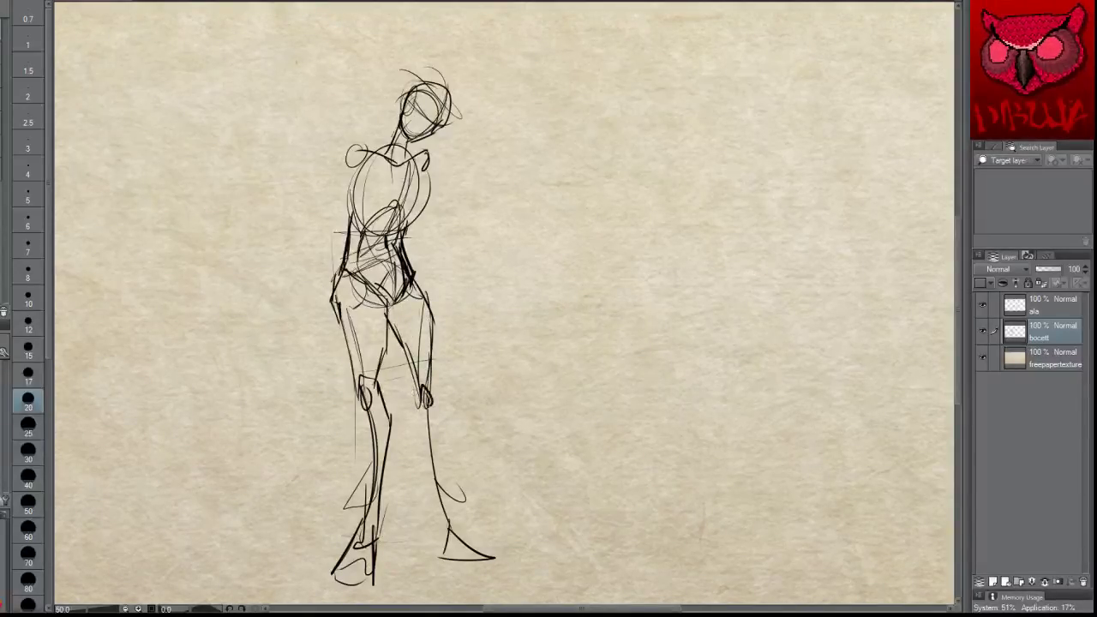
left_click_drag(394, 324, 410, 369)
left_click_drag(427, 394, 432, 411)
mouse_move(418, 368)
left_mouse_down()
mouse_move(409, 421)
mouse_move(441, 505)
left_mouse_up()
mouse_move(429, 393)
left_mouse_down()
mouse_move(442, 510)
mouse_move(425, 280)
left_mouse_up()
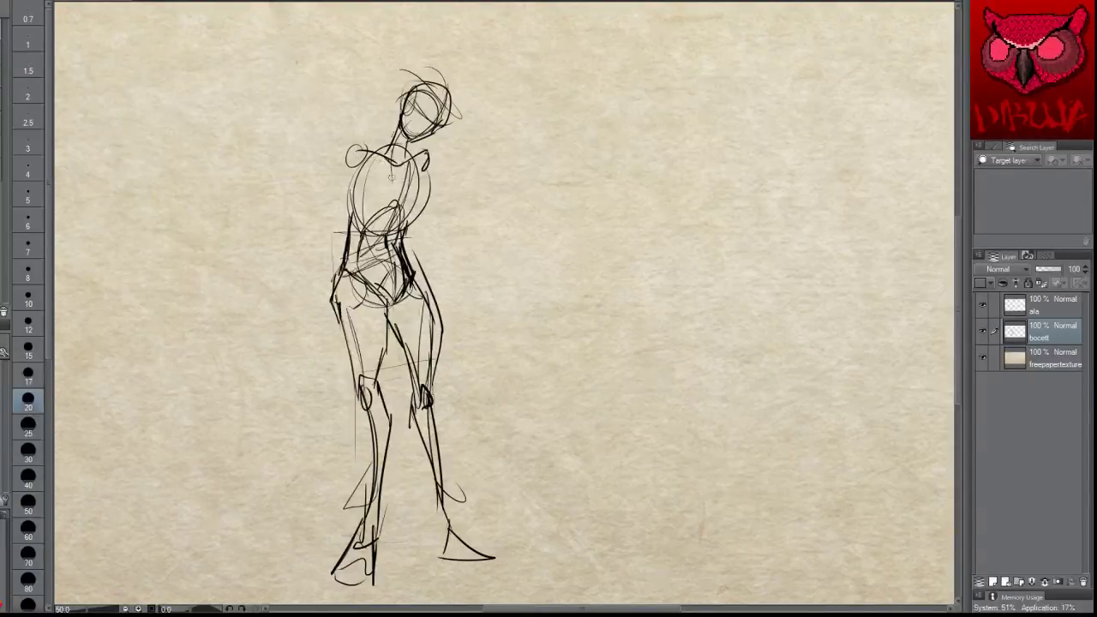
Step: Sketch the rounded shoulder and upper arm hanging beside the torso, undoing the surplus strokes
left_click_drag(408, 156, 389, 163)
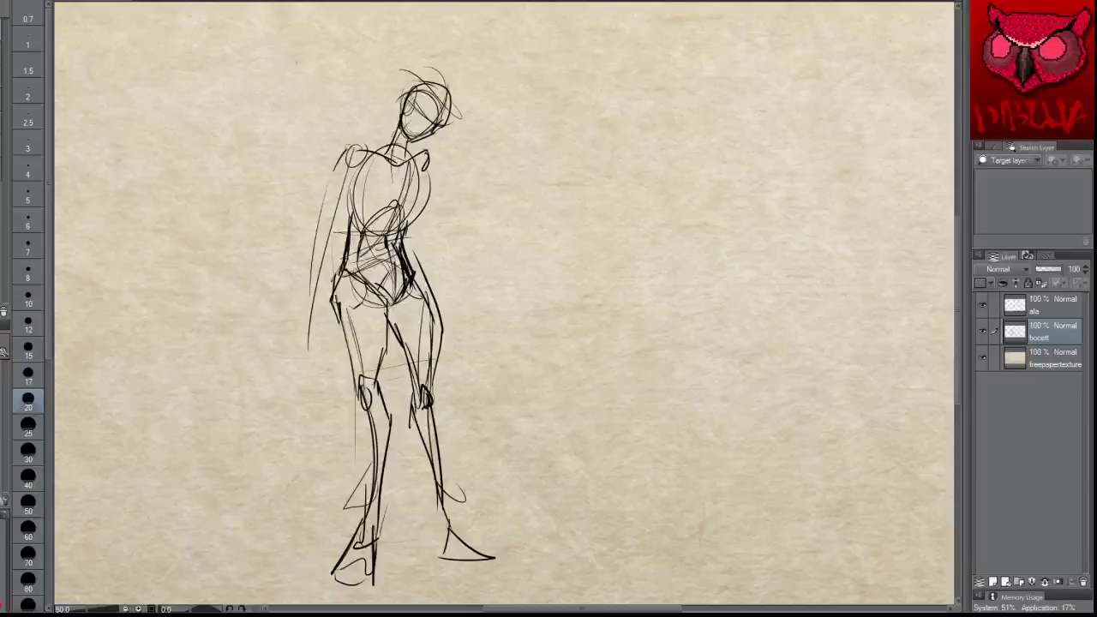
mouse_move(345, 149)
left_mouse_down()
mouse_move(375, 154)
mouse_move(328, 231)
left_mouse_up()
left_click_drag(369, 154, 338, 205)
left_click_drag(374, 151, 310, 285)
key("ctrl+z")
key("ctrl+z")
key("ctrl+z")
key("ctrl+z")
key("ctrl+z")
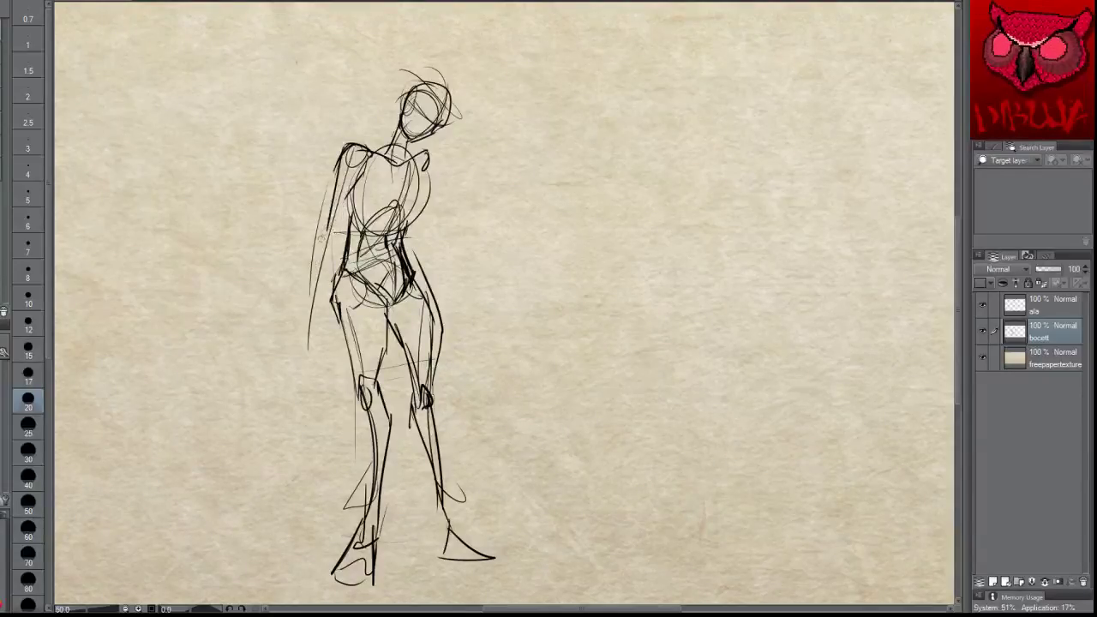
Step: Extend the hanging arm with an elbow, a tapering forearm and a blocky closed hand beside the thigh
left_click_drag(343, 192, 323, 246)
mouse_move(356, 161)
left_mouse_down()
mouse_move(308, 281)
mouse_move(303, 338)
left_mouse_up()
mouse_move(334, 240)
left_mouse_down()
mouse_move(298, 366)
mouse_move(316, 369)
mouse_move(323, 356)
mouse_move(298, 370)
mouse_move(331, 377)
left_mouse_up()
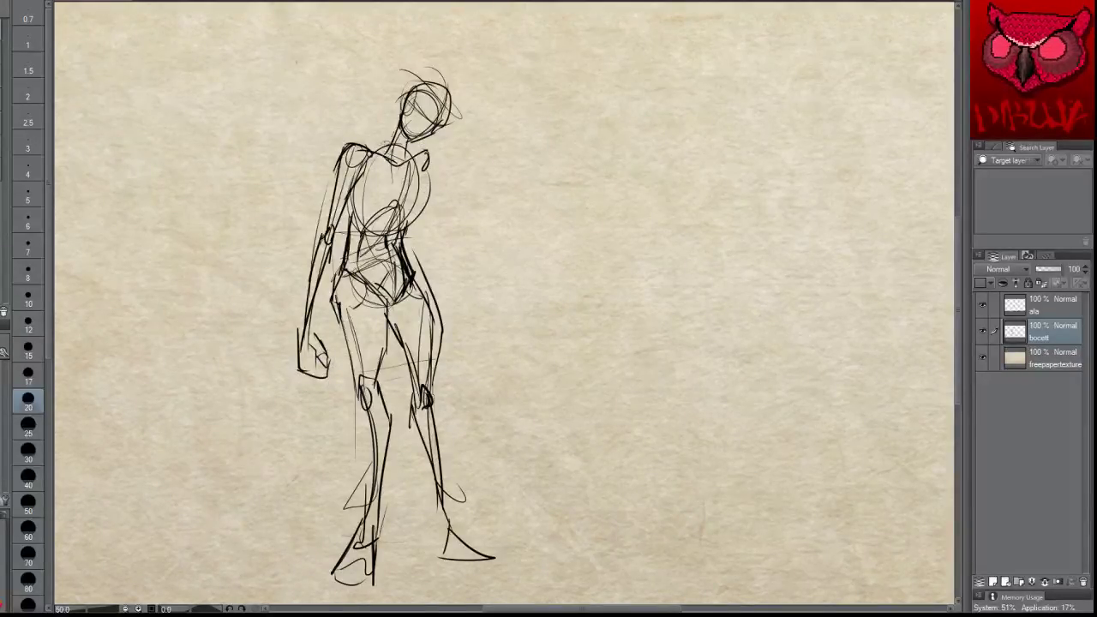
Step: Draw the armpit and breast contours and hatch a dark bandeau-style top across the chest
mouse_move(367, 150)
left_mouse_down()
mouse_move(403, 141)
mouse_move(421, 150)
mouse_move(415, 210)
left_mouse_up()
left_click_drag(420, 163, 406, 225)
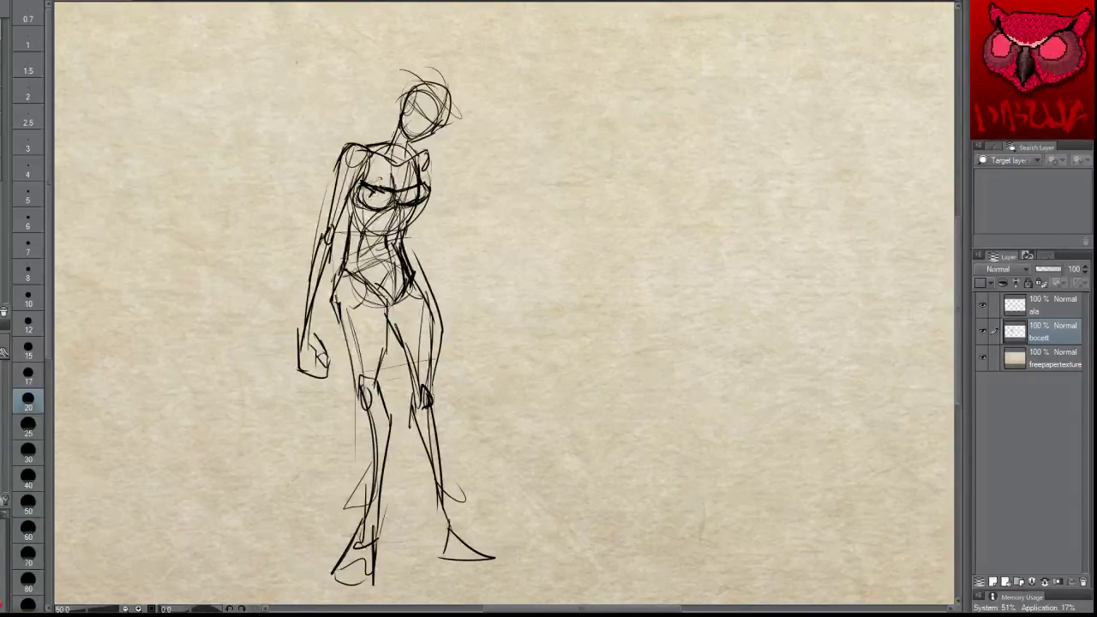
mouse_move(362, 185)
left_mouse_down()
mouse_move(428, 199)
mouse_move(359, 198)
mouse_move(371, 177)
mouse_move(360, 178)
left_mouse_up()
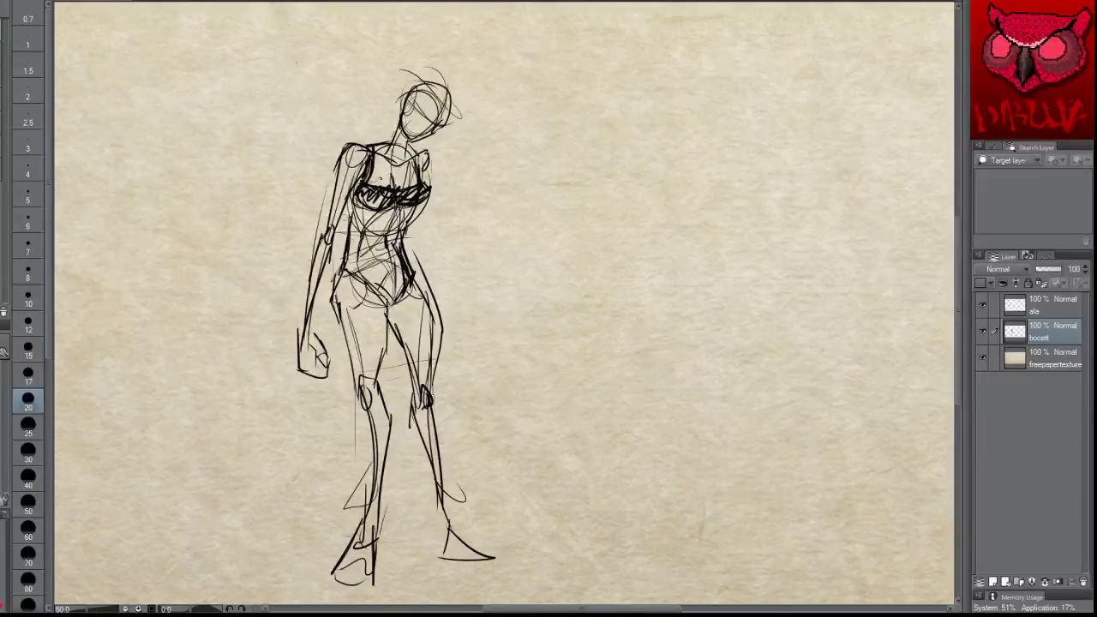
Step: Outline the briefs around the pelvis and fill them with dark hatching
mouse_move(343, 254)
left_mouse_down()
mouse_move(399, 266)
mouse_move(405, 257)
mouse_move(391, 291)
mouse_move(400, 305)
left_mouse_up()
left_click_drag(401, 268, 383, 305)
mouse_move(372, 263)
left_mouse_down()
mouse_move(399, 293)
mouse_move(396, 279)
left_mouse_up()
left_click_drag(363, 269, 381, 285)
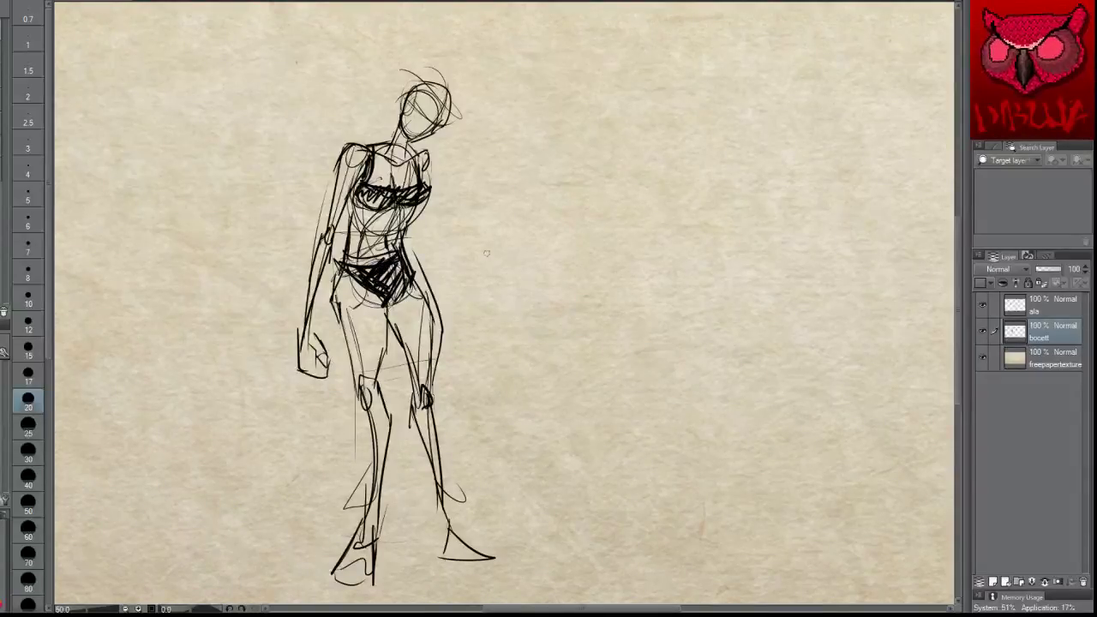
Step: Darken the far side of the chest and add sloping trapezius lines on both sides of the neck
left_click_drag(421, 167, 428, 189)
left_click_drag(398, 130, 373, 146)
left_click_drag(406, 137, 416, 148)
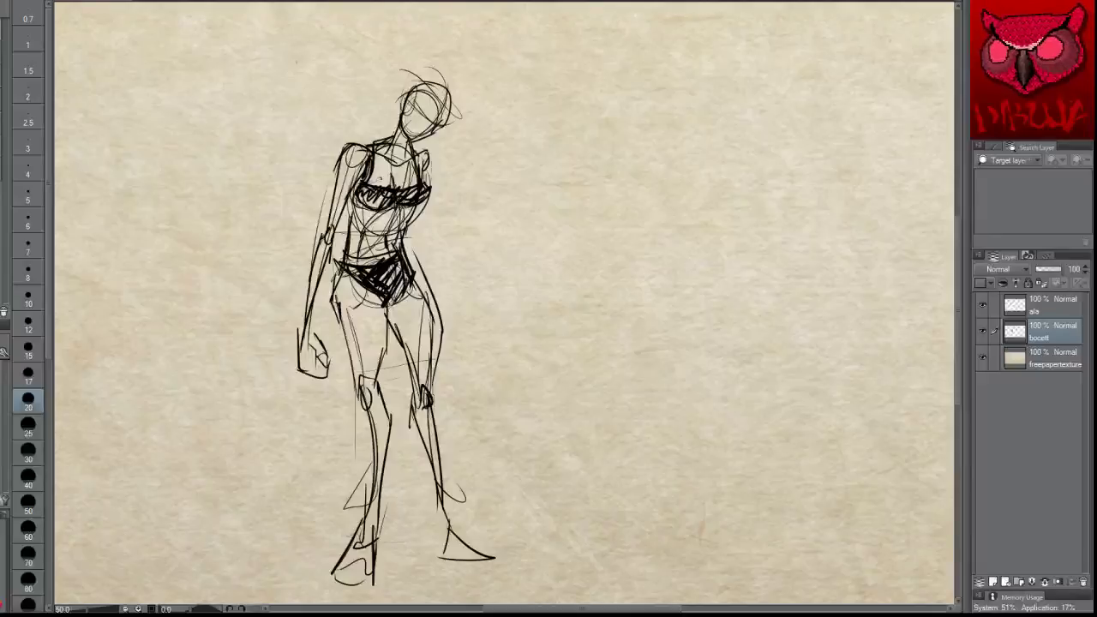
Step: Clear the standing figure from the sketch layer and try out small head ovals, undoing each one
key("Delete")
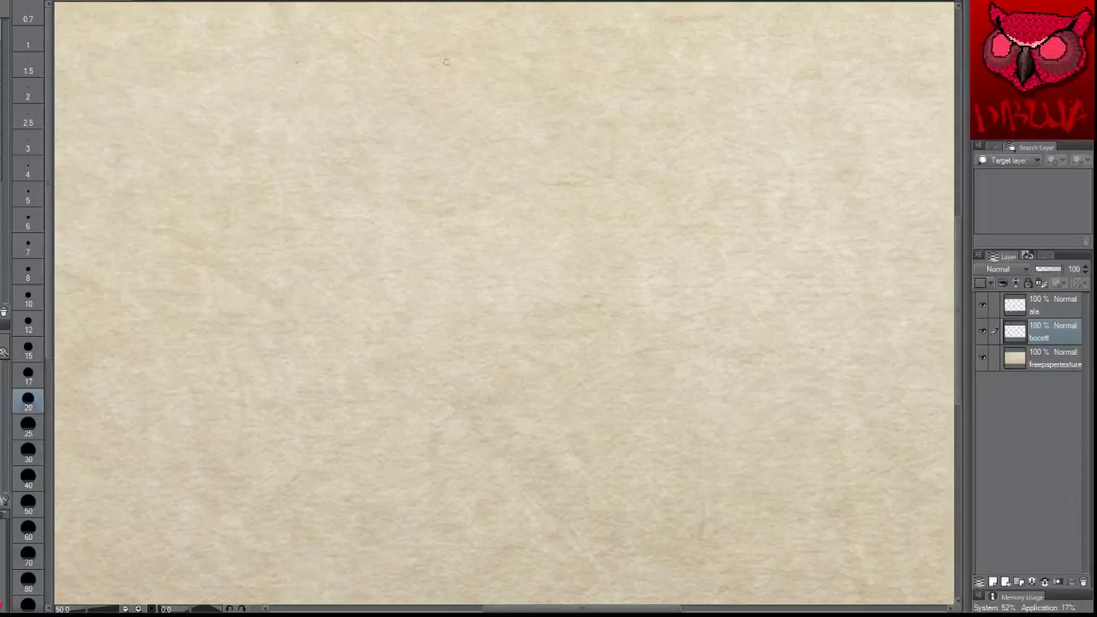
left_click_drag(423, 115, 407, 183)
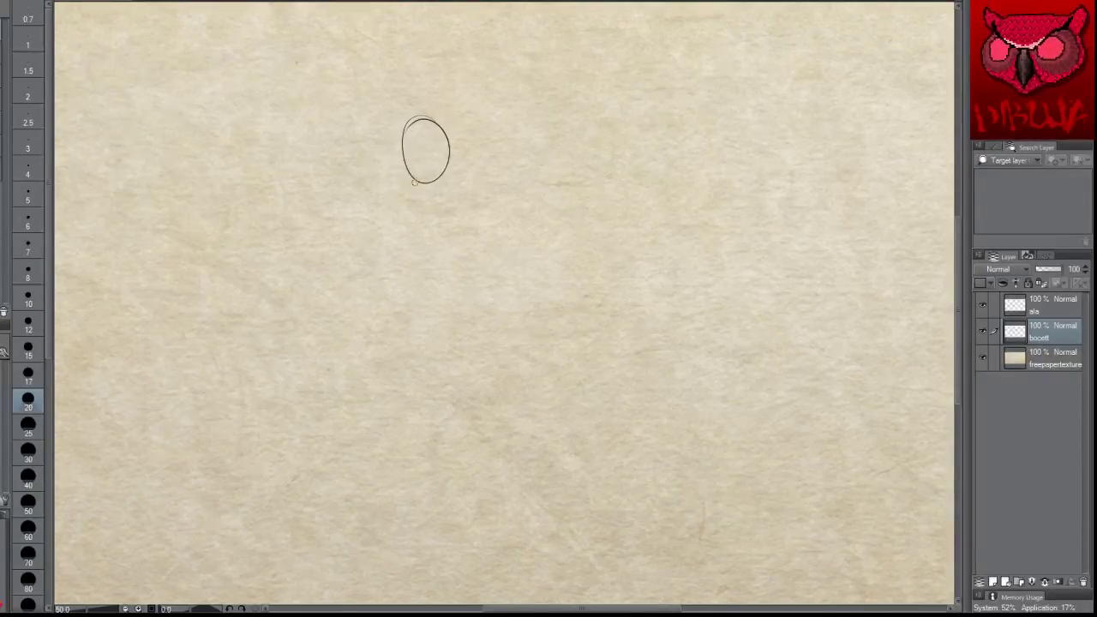
key("ctrl+z")
mouse_move(435, 130)
left_mouse_down()
mouse_move(405, 132)
mouse_move(461, 174)
mouse_move(413, 134)
mouse_move(410, 193)
mouse_move(467, 163)
left_mouse_up()
key("ctrl+z")
key("ctrl+z")
key("ctrl+z")
mouse_move(439, 106)
left_mouse_down()
mouse_move(485, 175)
mouse_move(436, 125)
mouse_move(462, 195)
mouse_move(474, 120)
left_mouse_up()
key("ctrl+z")
key("ctrl+z")
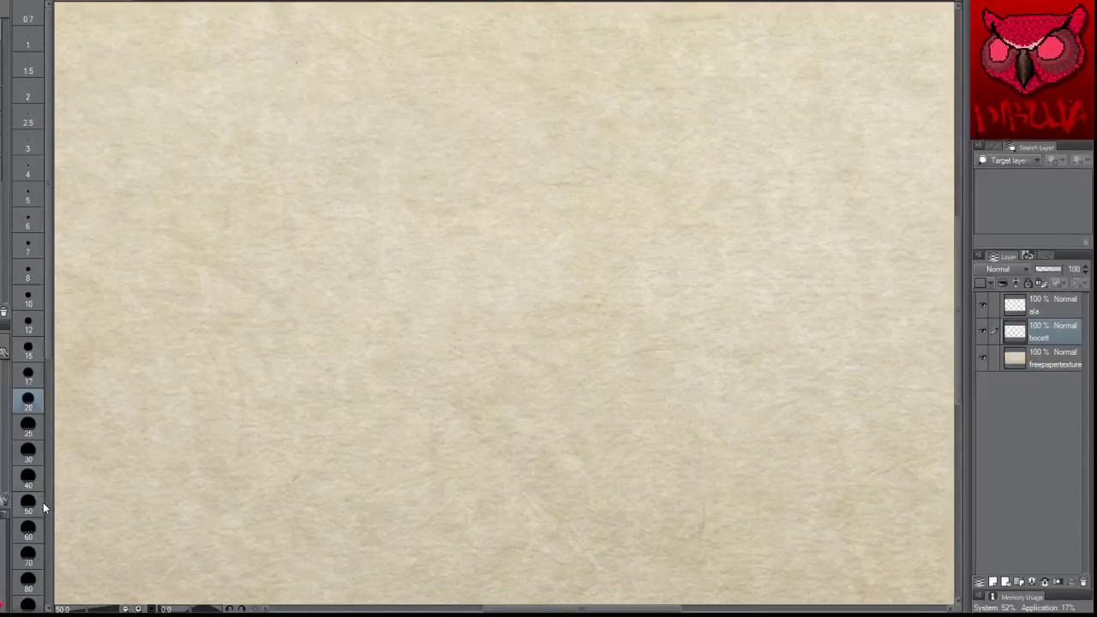
Step: Try brush size 60, then set the brush size to 30 and undo the test strokes
left_click(39, 524)
left_click_drag(385, 203, 367, 233)
key("ctrl+z")
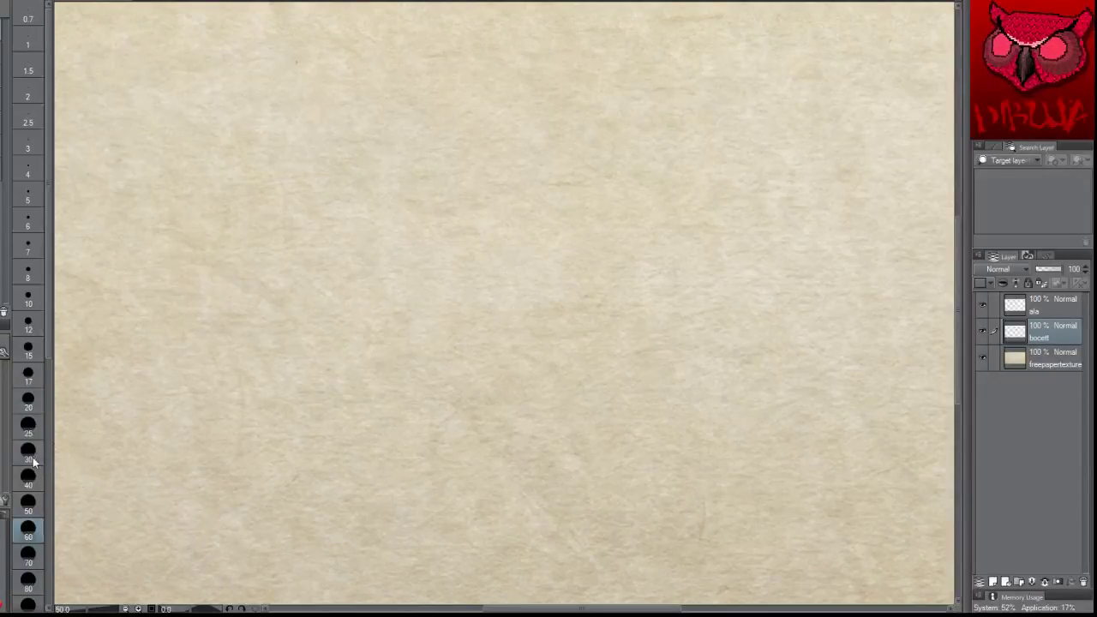
left_click(34, 463)
left_click_drag(281, 244, 317, 240)
key("ctrl+z")
mouse_move(378, 149)
left_mouse_down()
mouse_move(414, 185)
mouse_move(364, 182)
mouse_move(403, 128)
left_mouse_up()
key("ctrl+z")
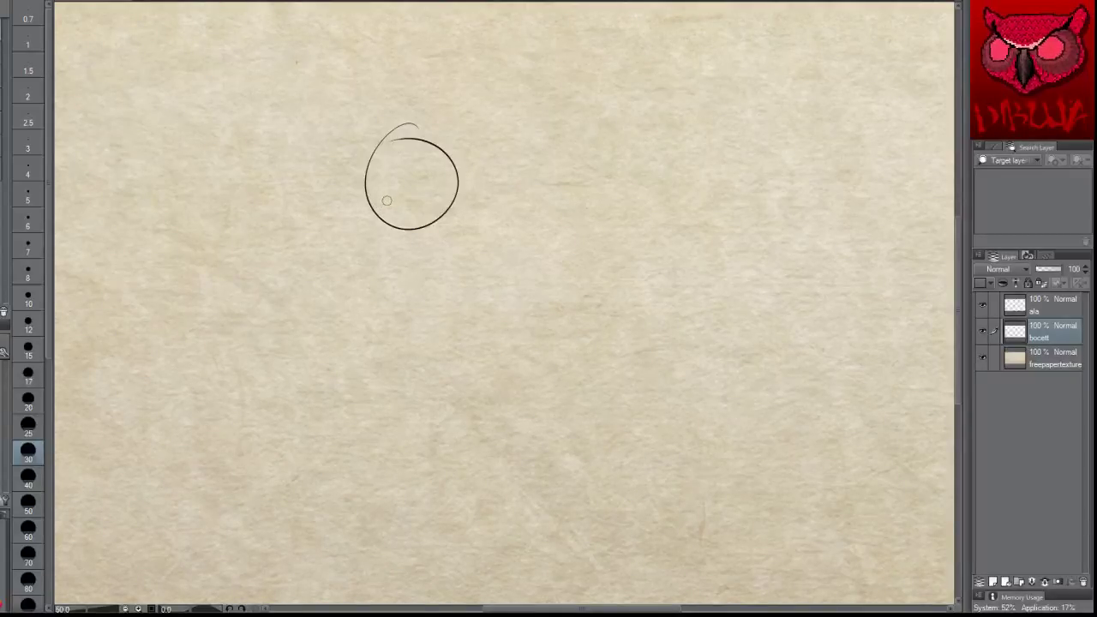
key("ctrl+z")
left_click_drag(450, 155, 446, 151)
key("ctrl+z")
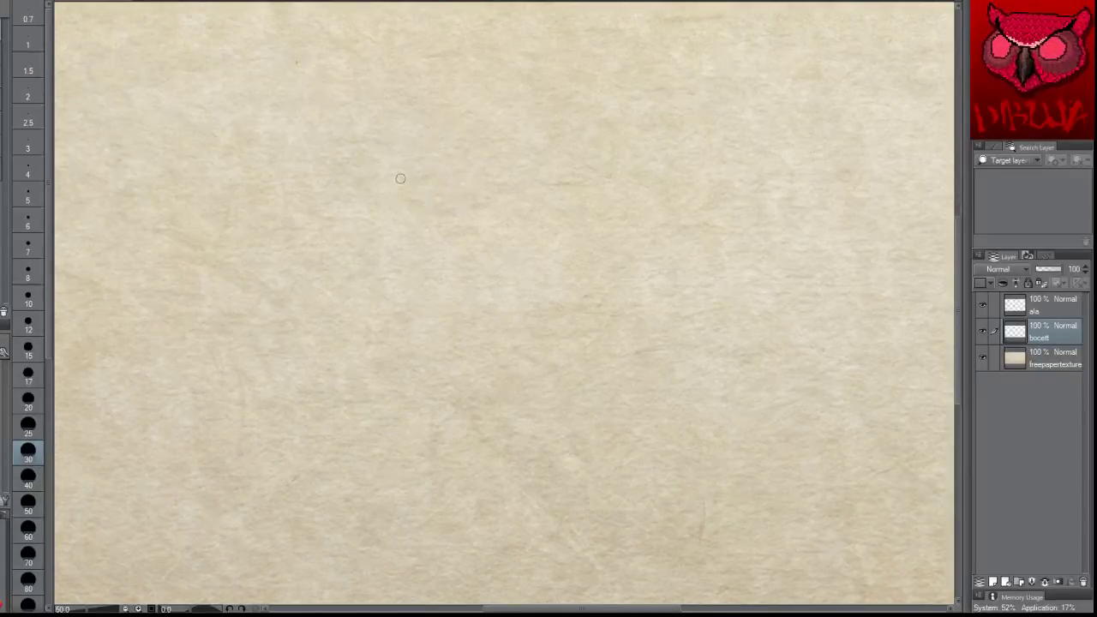
left_click_drag(385, 134, 433, 168)
key("ctrl+z")
mouse_move(407, 91)
left_mouse_down()
mouse_move(397, 76)
mouse_move(400, 135)
left_mouse_up()
key("ctrl+z")
key("ctrl+z")
Step: Draw a circle for the skull near the canvas's upper edge with a curved vertical centre line extending below it
left_click_drag(397, 78, 408, 137)
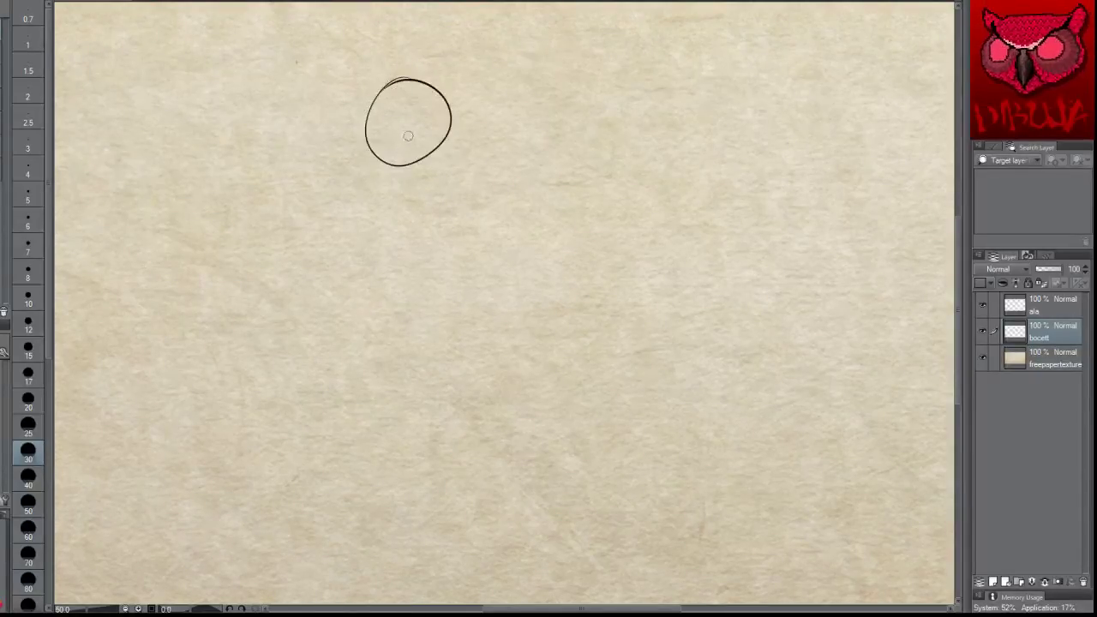
key("ctrl+z")
mouse_move(401, 68)
left_mouse_down()
mouse_move(406, 231)
mouse_move(394, 212)
left_mouse_up()
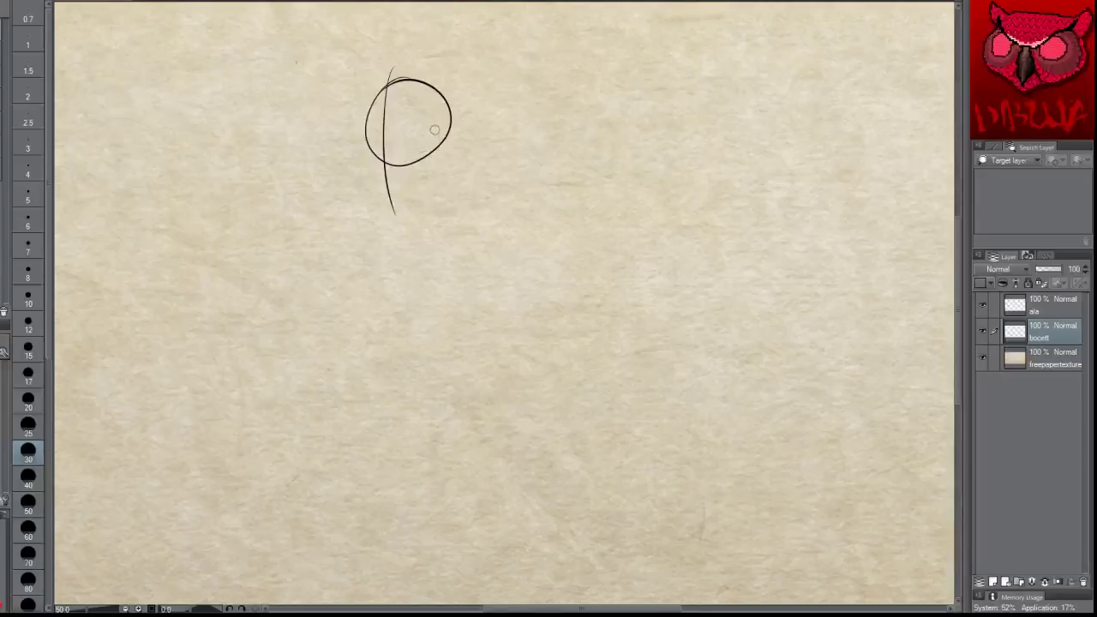
Step: Draw the cheek and angular jaw from the circle's right side down to the chin, undoing the failed attempts
mouse_move(441, 115)
left_mouse_down()
mouse_move(436, 177)
mouse_move(395, 213)
left_mouse_up()
key("ctrl+z")
key("ctrl+z")
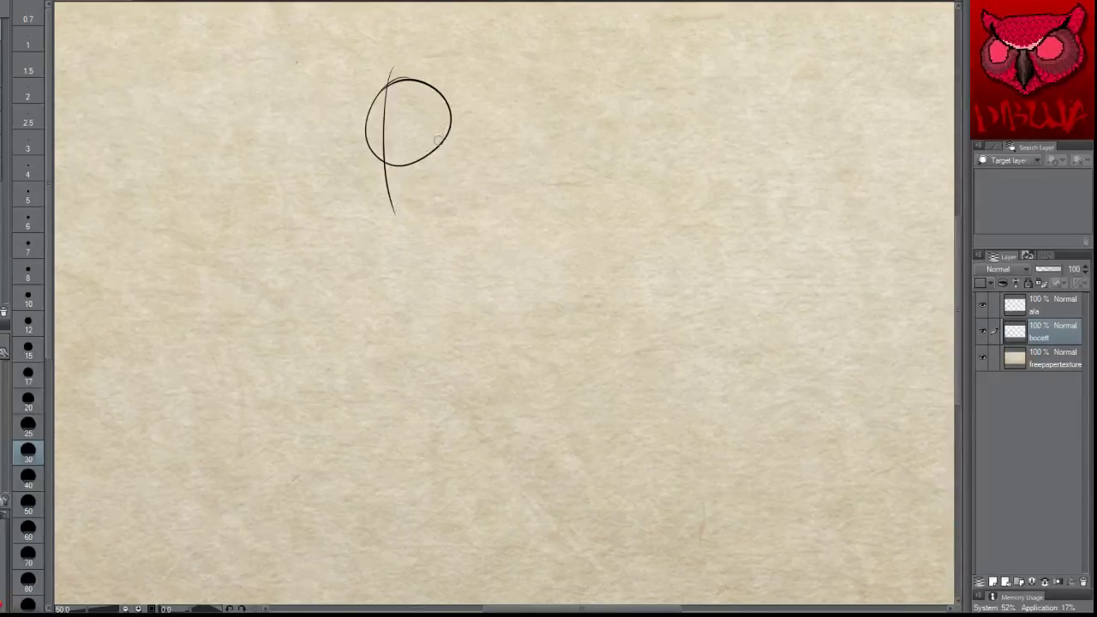
mouse_move(439, 111)
left_mouse_down()
mouse_move(408, 192)
mouse_move(388, 210)
left_mouse_up()
key("ctrl+z")
mouse_move(438, 113)
left_mouse_down()
mouse_move(438, 156)
mouse_move(388, 191)
left_mouse_up()
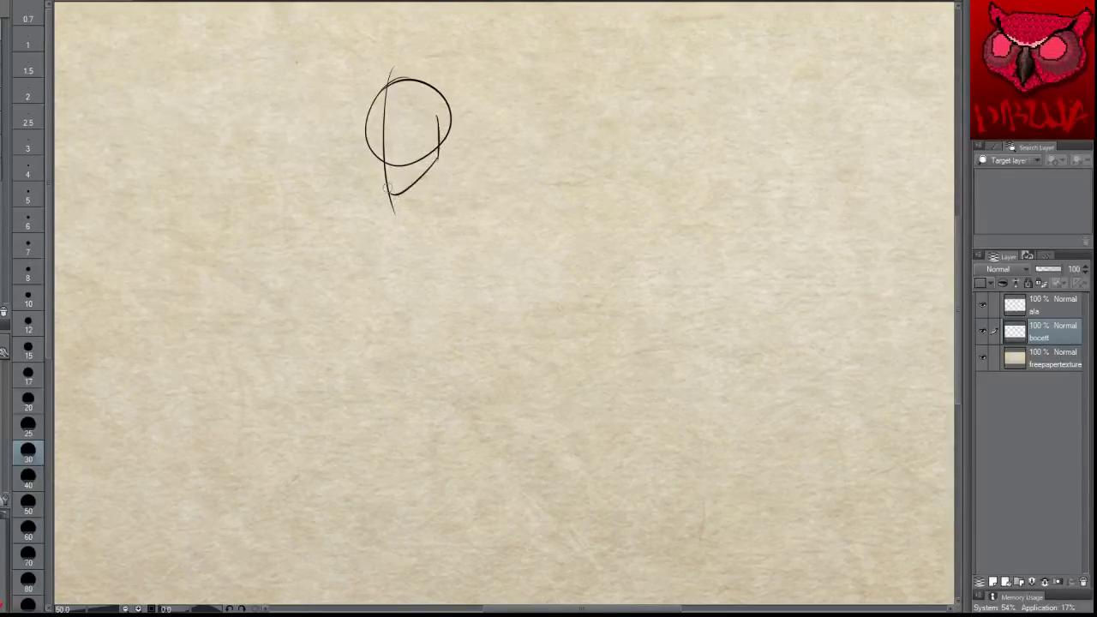
Step: Complete the face outline with the left cheek and jaw down to the chin and an arc over the forehead
left_click_drag(359, 121, 388, 191)
key("ctrl+z")
key("ctrl+z")
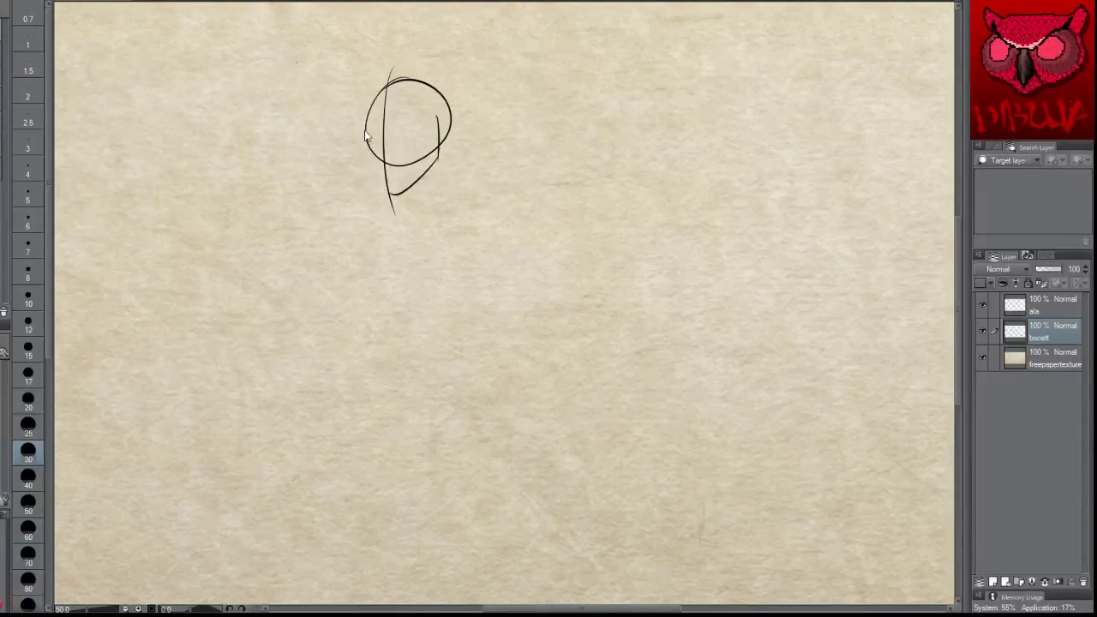
left_click_drag(358, 116, 390, 194)
left_click_drag(358, 120, 418, 74)
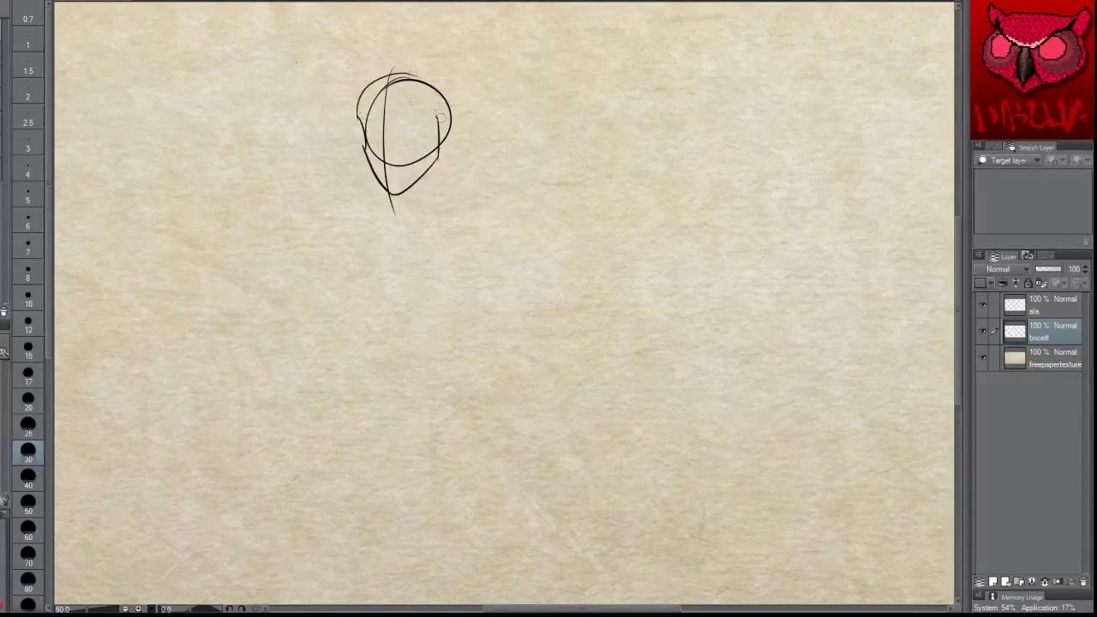
Step: Draw the ear on the head's right side and a cranium arc from it over the skull to the left temple
key("ctrl+z")
mouse_move(439, 129)
left_mouse_down()
mouse_move(440, 158)
mouse_move(455, 116)
mouse_move(439, 160)
mouse_move(370, 77)
mouse_move(354, 92)
left_mouse_up()
key("ctrl+z")
key("ctrl+z")
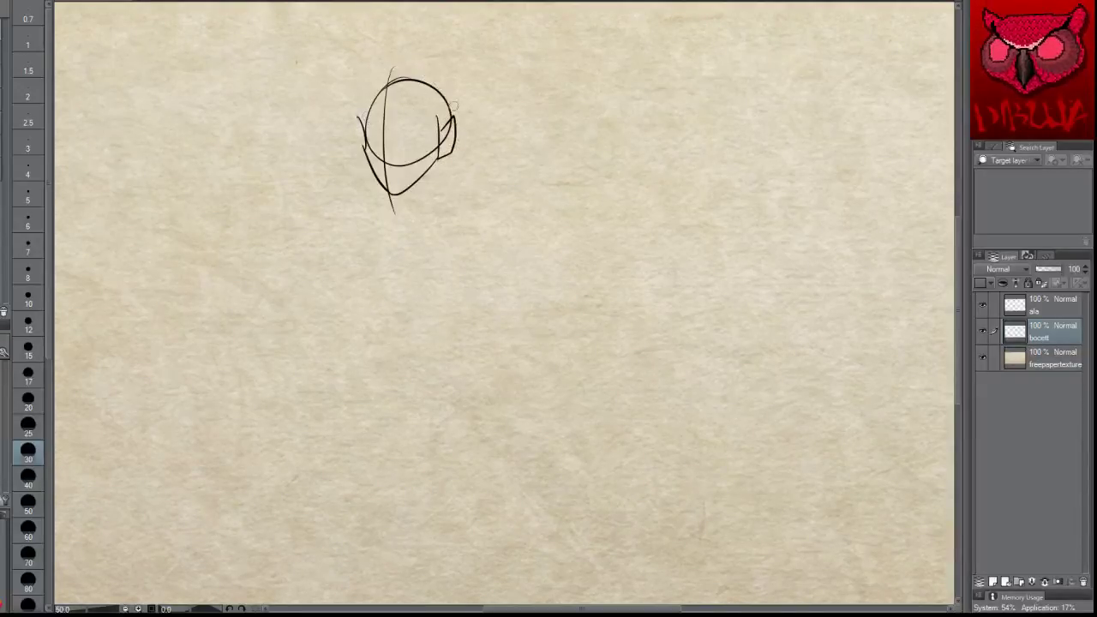
mouse_move(455, 118)
left_mouse_down()
mouse_move(448, 91)
mouse_move(388, 81)
left_mouse_up()
key("ctrl+z")
mouse_move(455, 118)
left_mouse_down()
mouse_move(362, 102)
mouse_move(388, 75)
mouse_move(390, 203)
left_mouse_up()
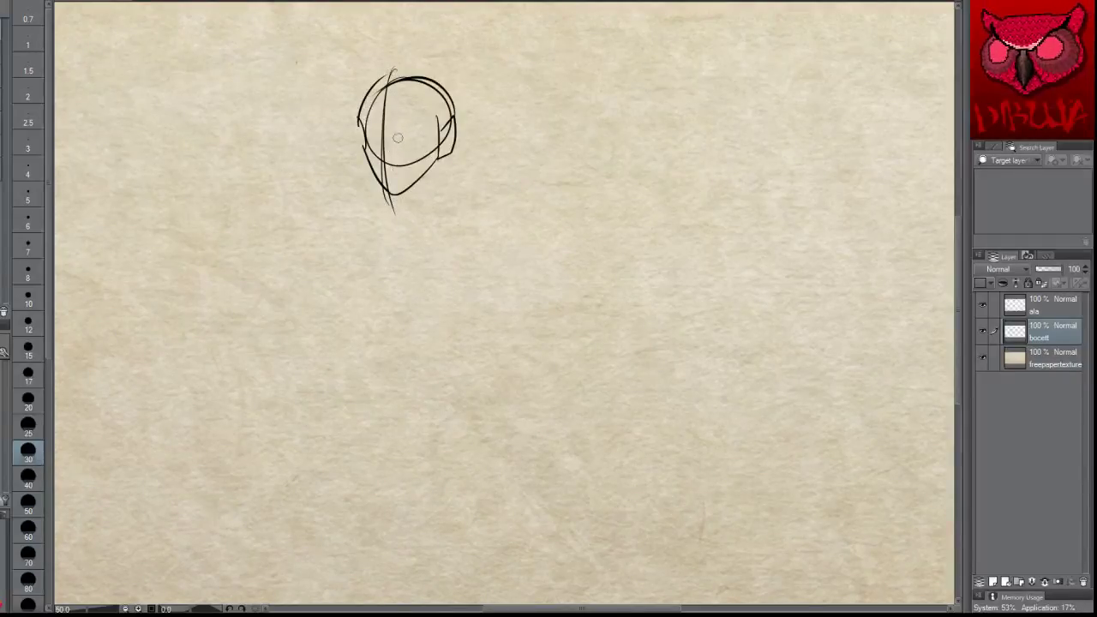
key("ctrl+z")
Step: Draw a slightly curved horizontal eye line across the face, undoing the unwanted strokes
mouse_move(364, 144)
left_mouse_down()
mouse_move(443, 132)
mouse_move(407, 138)
mouse_move(431, 138)
mouse_move(420, 138)
left_mouse_up()
key("ctrl+z")
key("ctrl+z")
key("ctrl+z")
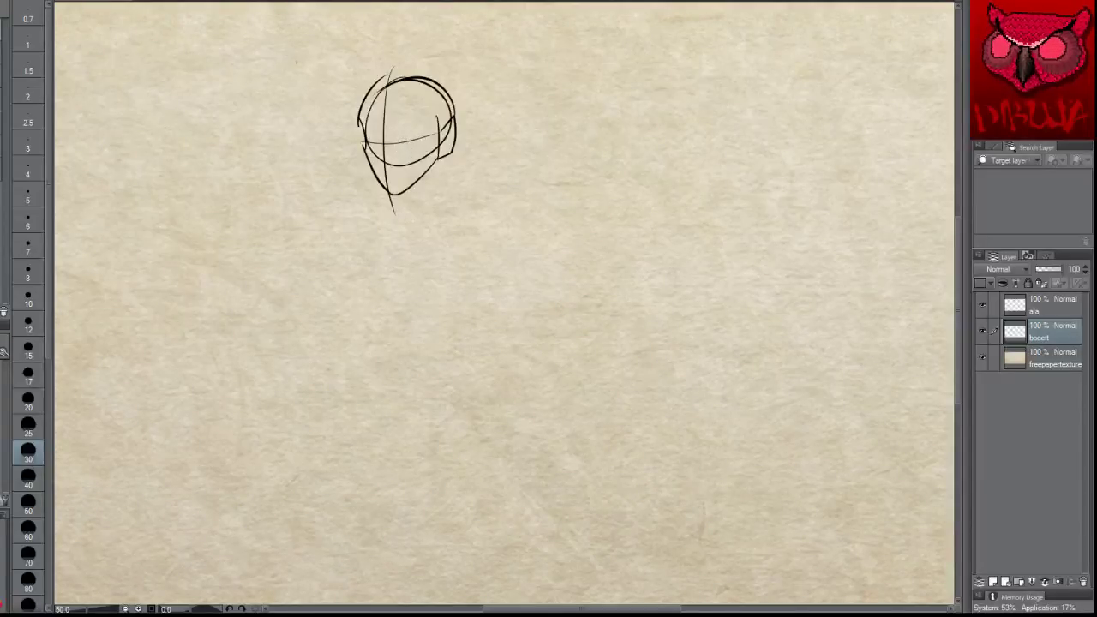
Step: Draw narrow slanted eyes on the eye line, with a short nose mark and a grinning mouth below them
key("ctrl+plus")
mouse_move(314, 70)
left_mouse_down()
mouse_move(329, 69)
mouse_move(411, 151)
mouse_move(471, 168)
mouse_move(504, 160)
mouse_move(462, 180)
mouse_move(490, 181)
mouse_move(482, 168)
mouse_move(482, 182)
left_mouse_up()
key("ctrl+z")
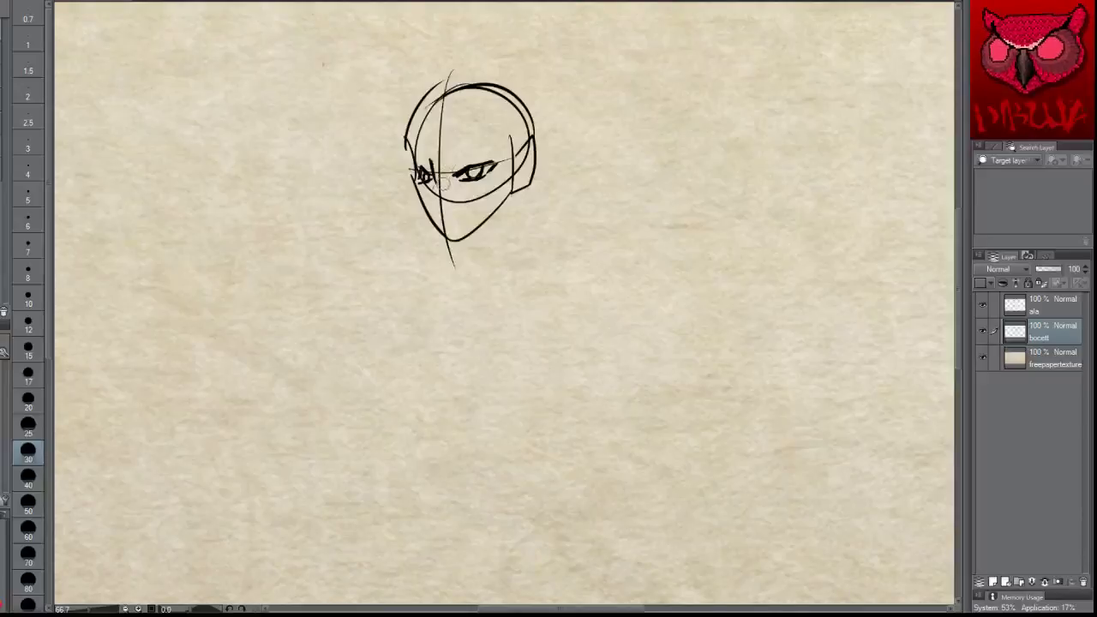
left_click_drag(444, 188, 445, 167)
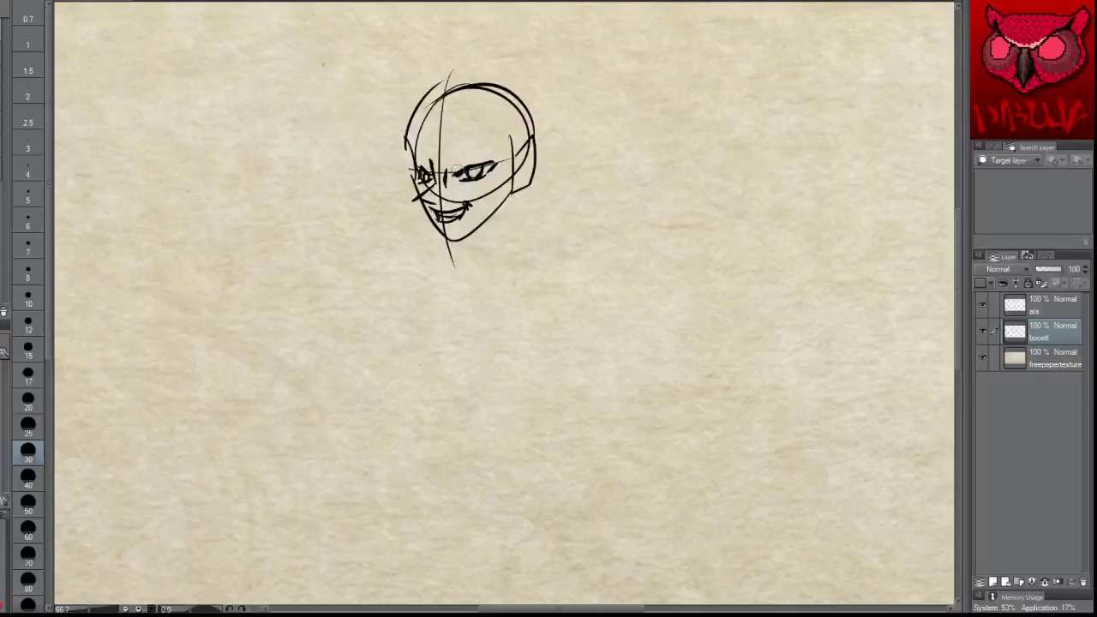
Step: Draw a vertical neck line and a curved torso centre line flowing down from it, undoing the trial rib arcs
mouse_move(492, 116)
left_mouse_down()
mouse_move(476, 429)
mouse_move(468, 270)
mouse_move(444, 435)
mouse_move(467, 365)
left_mouse_up()
key("ctrl+z")
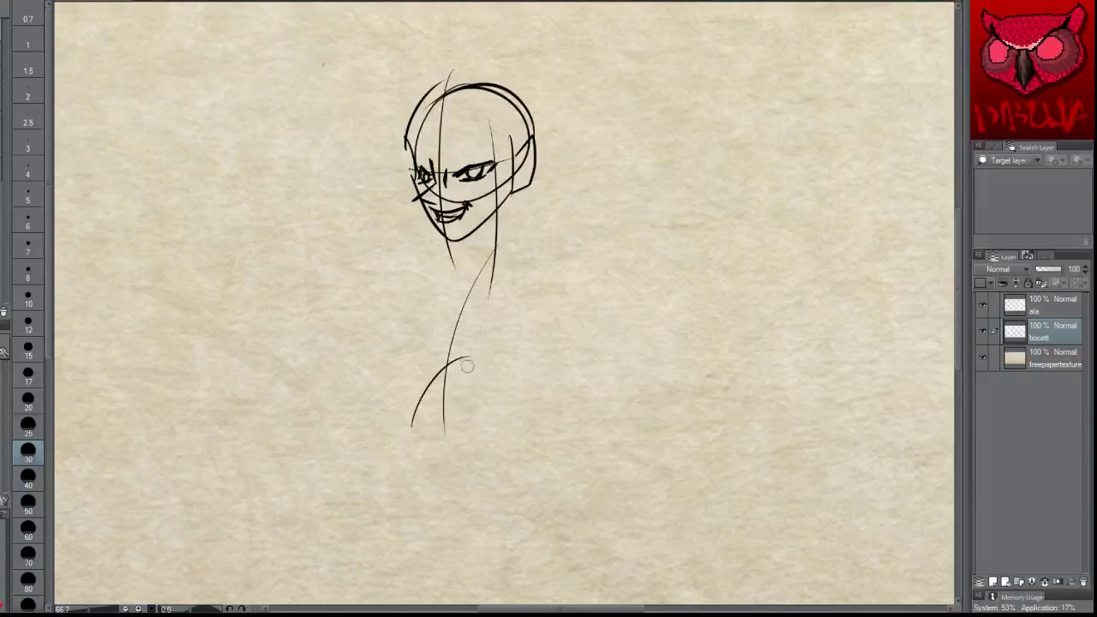
key("ctrl+z")
mouse_move(411, 425)
left_mouse_down()
mouse_move(452, 352)
mouse_move(466, 369)
mouse_move(432, 357)
mouse_move(479, 376)
left_mouse_up()
key("ctrl+z")
key("ctrl+z")
key("ctrl+z")
key("ctrl+z")
Step: Draw a short slanted cross line on the lower torso line with a rib-opening arc descending on each side
left_click_drag(417, 356, 476, 371)
mouse_move(432, 354)
left_mouse_down()
mouse_move(479, 377)
mouse_move(407, 424)
left_mouse_up()
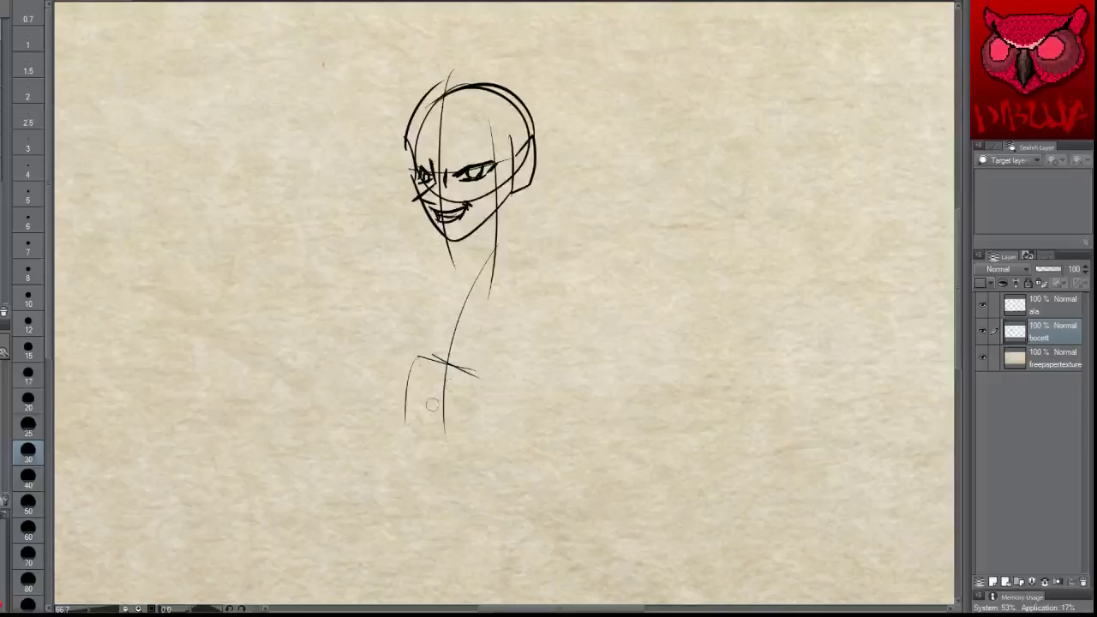
key("ctrl+z")
mouse_move(433, 357)
left_mouse_down()
mouse_move(401, 435)
mouse_move(481, 436)
left_mouse_up()
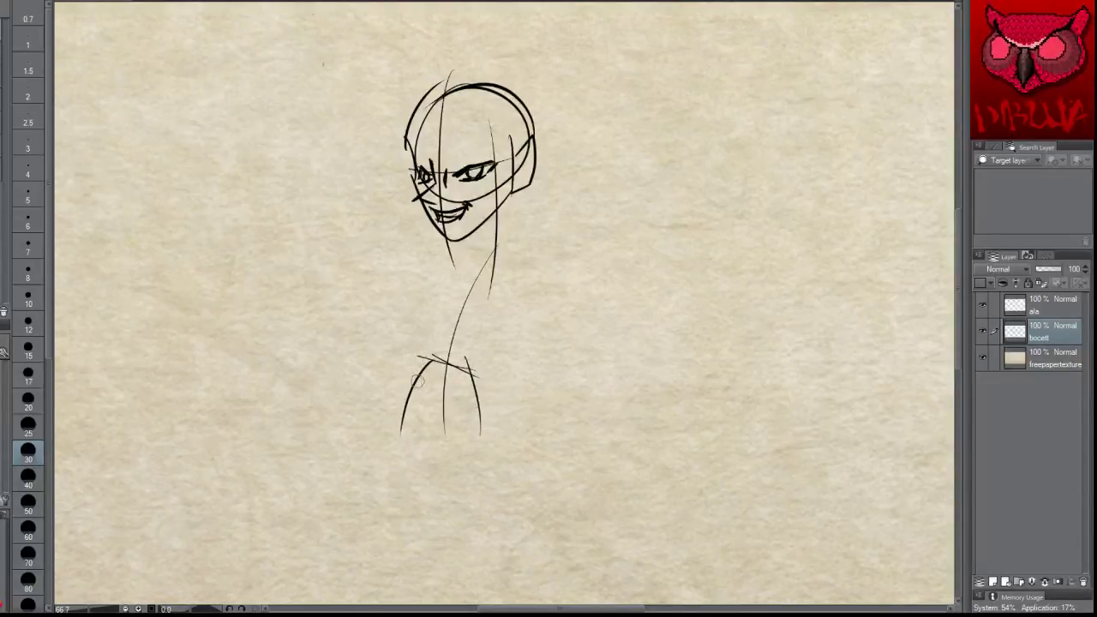
left_click_drag(477, 439, 549, 367)
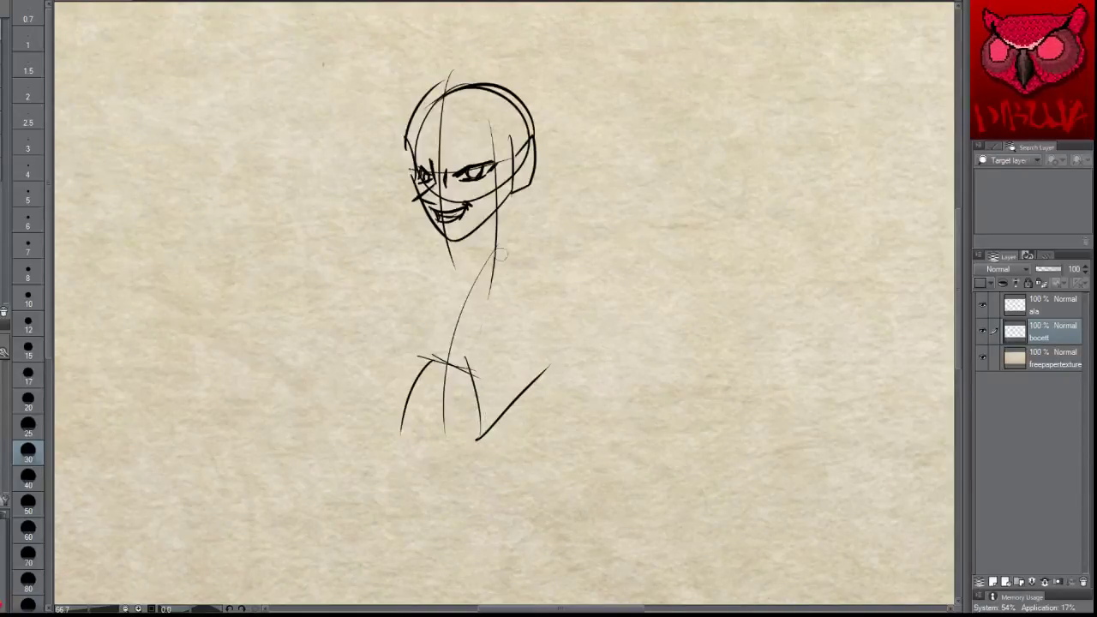
left_click_drag(495, 245, 544, 371)
left_click_drag(422, 358, 504, 281)
key("ctrl+z")
key("ctrl+z")
key("ctrl+z")
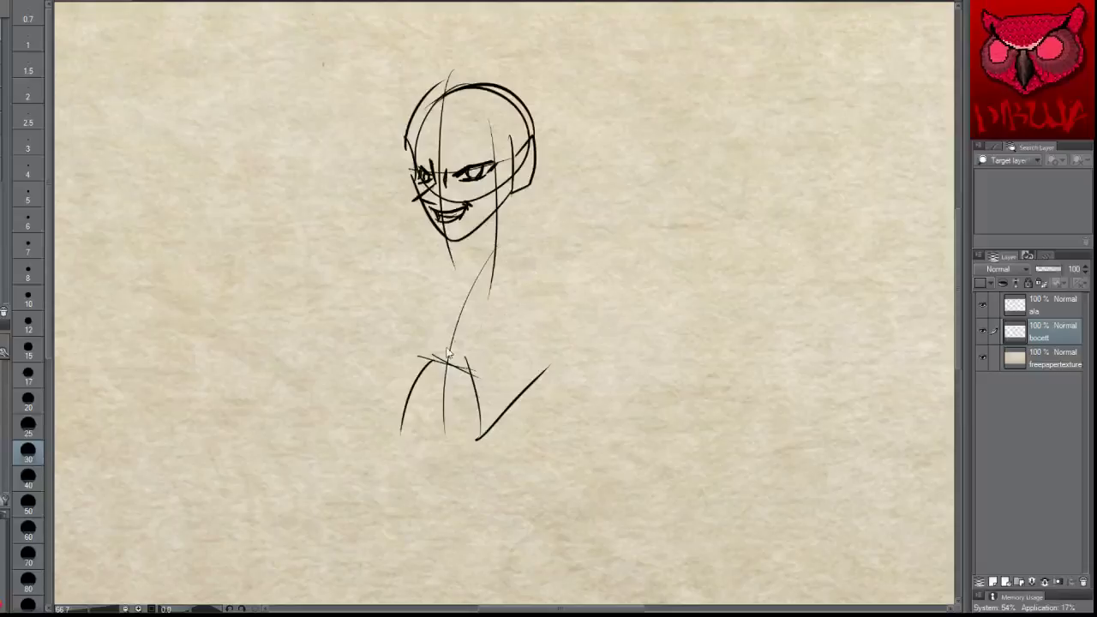
left_click_drag(426, 367, 504, 275)
key("ctrl+z")
mouse_move(403, 429)
left_mouse_down()
mouse_move(427, 362)
mouse_move(536, 271)
left_mouse_up()
mouse_move(480, 437)
left_mouse_down()
mouse_move(558, 377)
mouse_move(537, 272)
left_mouse_up()
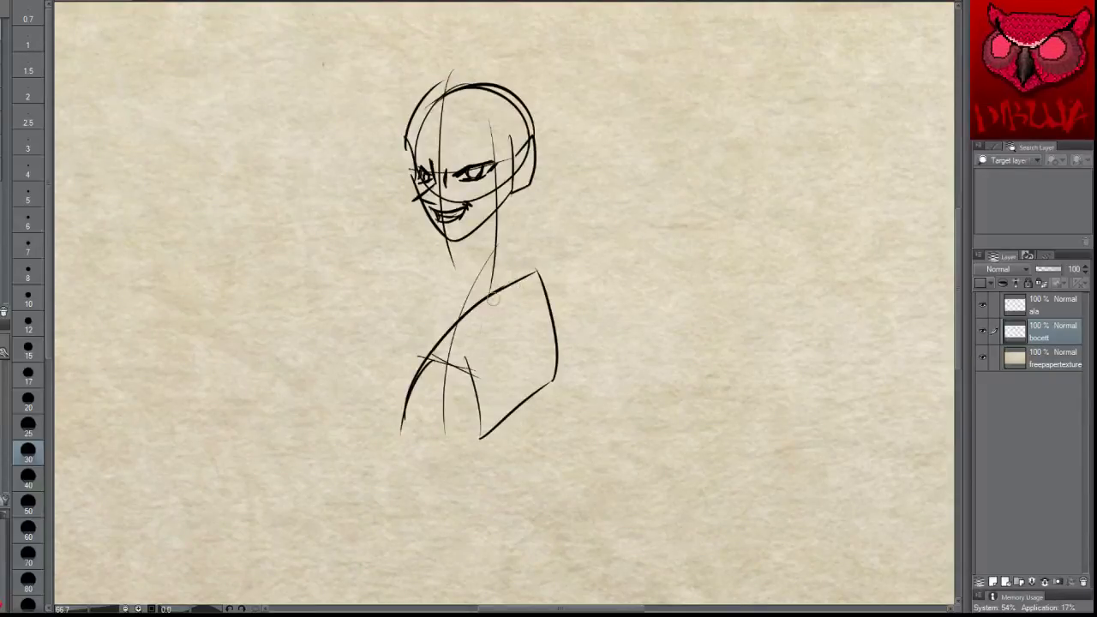
key("ctrl+z")
key("ctrl+z")
key("ctrl+z")
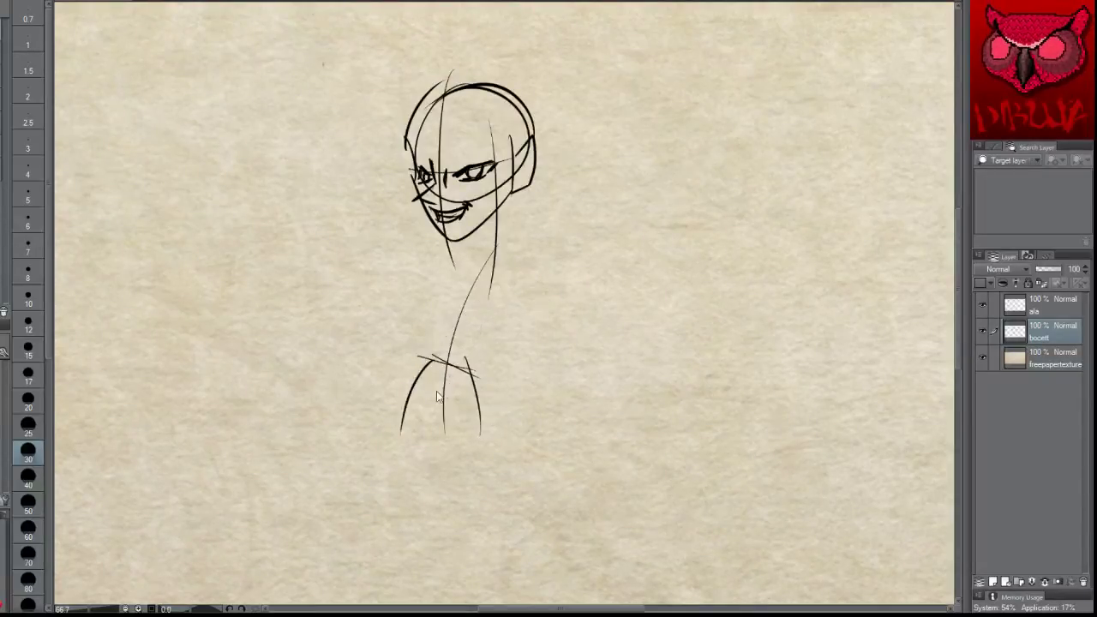
key("ctrl+z")
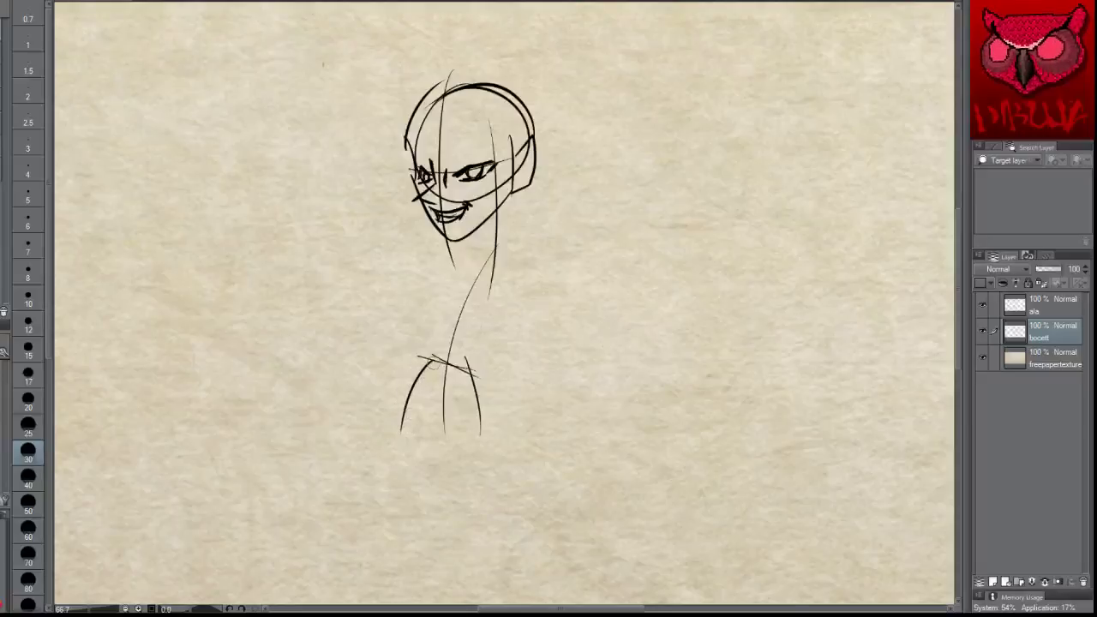
Step: Draw a wider lower rib arc on the left and the ribcage's long left contour from the neck base, undoing failed strokes
left_click_drag(431, 361, 393, 434)
key("ctrl+z")
left_click_drag(429, 361, 384, 435)
key("ctrl+z")
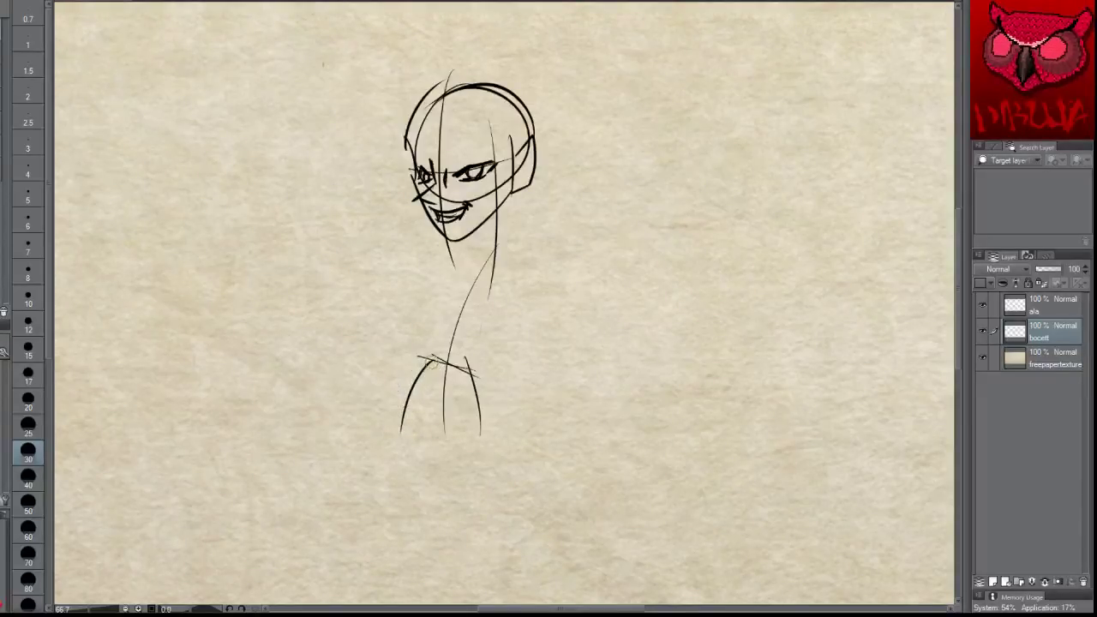
left_click_drag(431, 361, 371, 423)
left_click_drag(470, 271, 374, 413)
key("ctrl+z")
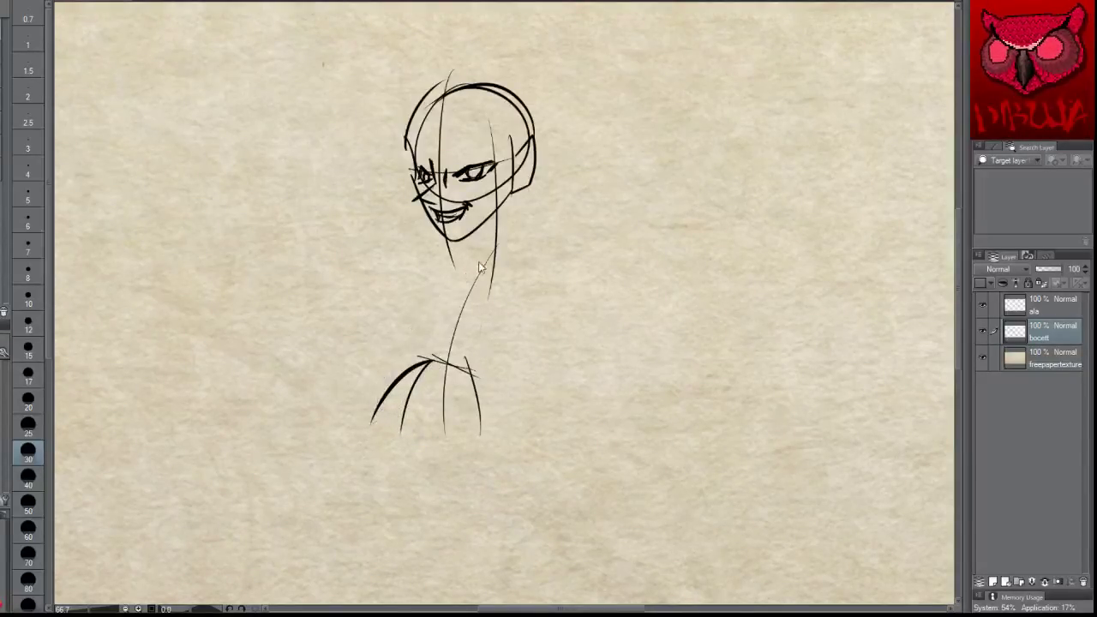
mouse_move(495, 248)
left_mouse_down()
mouse_move(374, 391)
mouse_move(365, 425)
left_mouse_up()
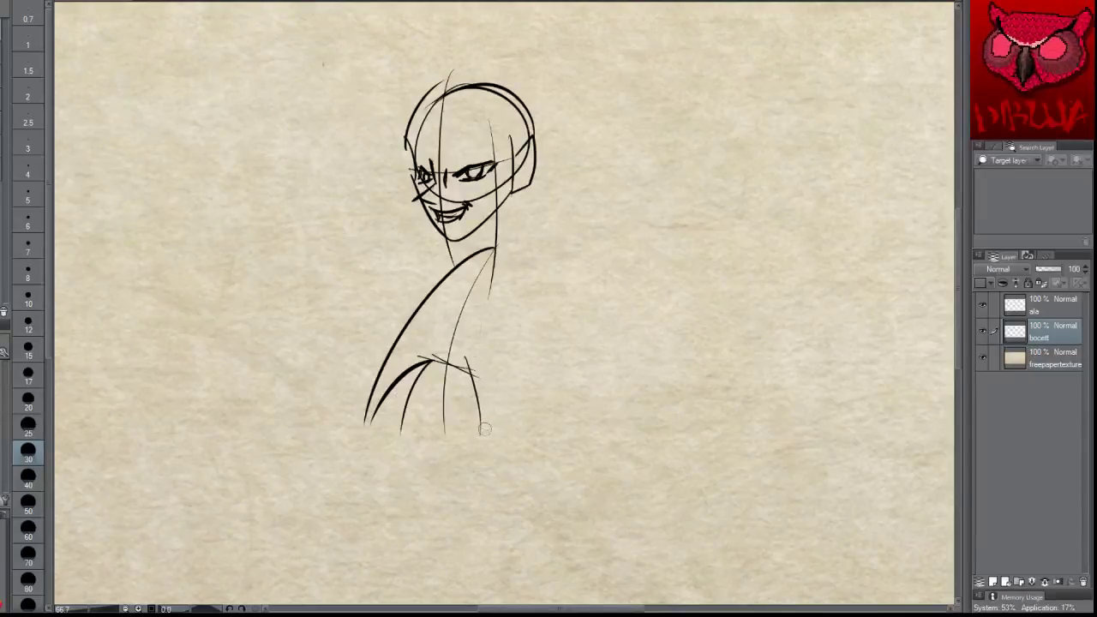
Step: Close the ribcage with a curved right contour and reinforce its curved centre line from the neck base
left_click_drag(480, 436, 538, 336)
key("ctrl+z")
left_click_drag(479, 438, 520, 347)
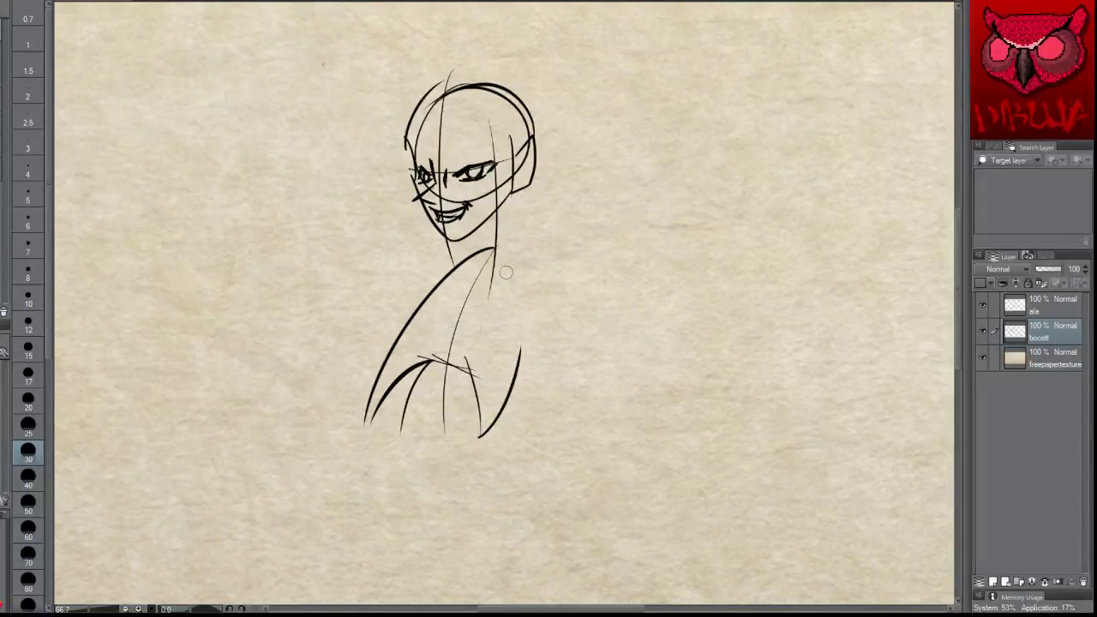
left_click_drag(493, 248, 520, 350)
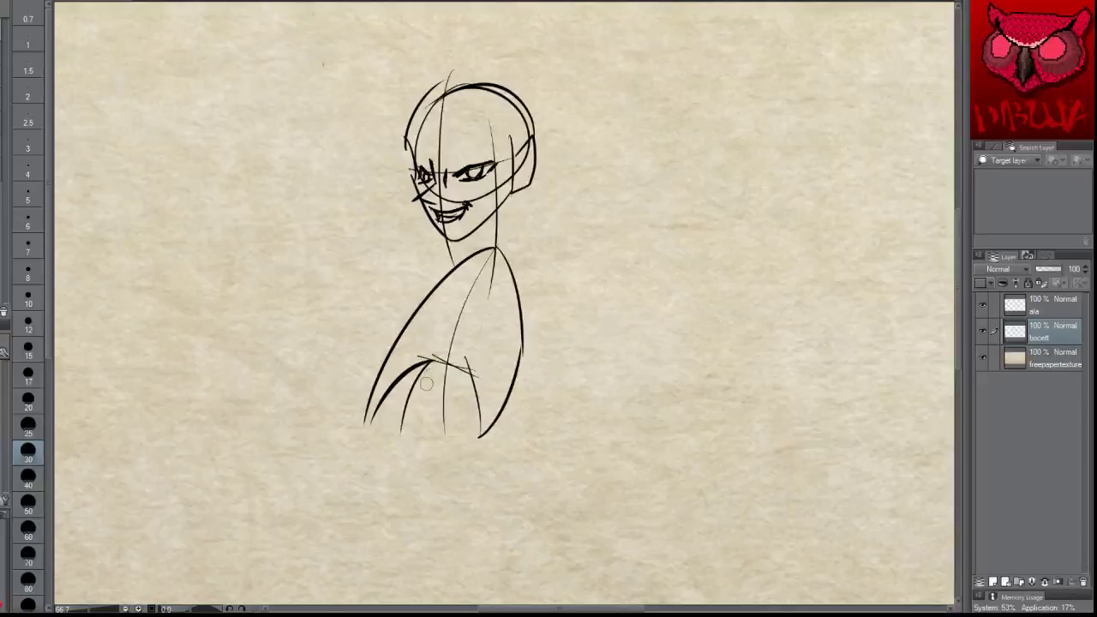
left_click_drag(500, 240, 426, 455)
key("ctrl+z")
left_click_drag(492, 245, 439, 433)
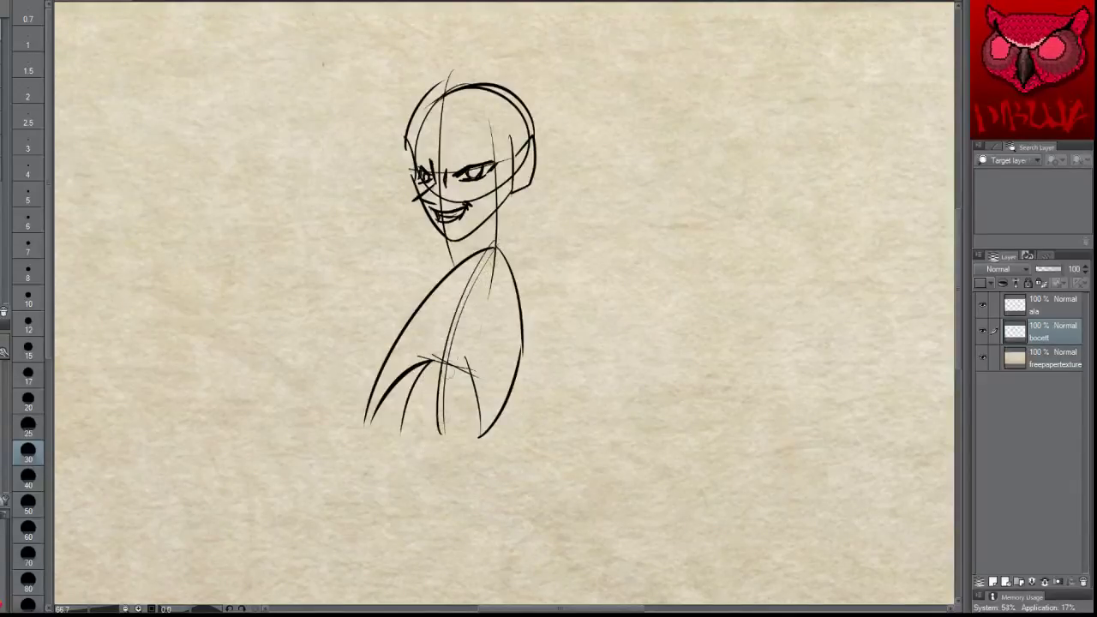
Step: Draw the collarbones from the neck base and a rounded shoulder arc on each side, redoing the left one
mouse_move(470, 254)
left_mouse_down()
mouse_move(480, 278)
mouse_move(555, 266)
left_mouse_up()
left_click_drag(555, 266, 515, 315)
left_click_drag(479, 273, 456, 247)
mouse_move(456, 247)
left_mouse_down()
mouse_move(436, 282)
mouse_move(446, 245)
mouse_move(435, 281)
left_mouse_up()
key("ctrl+z")
key("ctrl+z")
key("ctrl+z")
left_click_drag(450, 246, 438, 283)
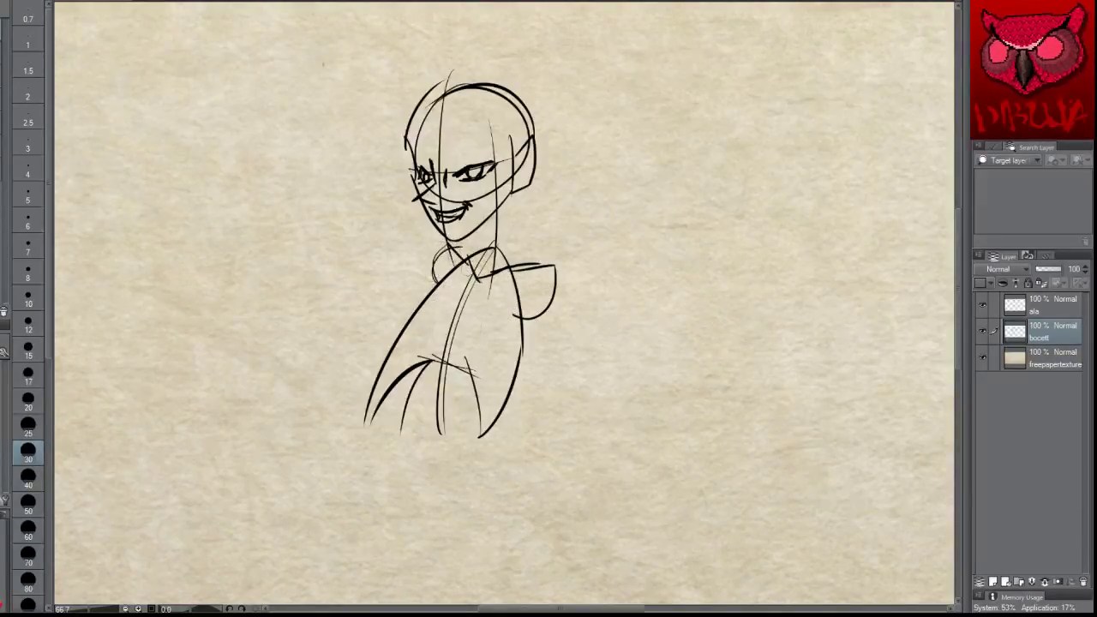
Step: Draw the neck's right contour from below the ear down into the shoulder, undoing the failed attempts
left_click_drag(514, 185, 509, 252)
key("ctrl+z")
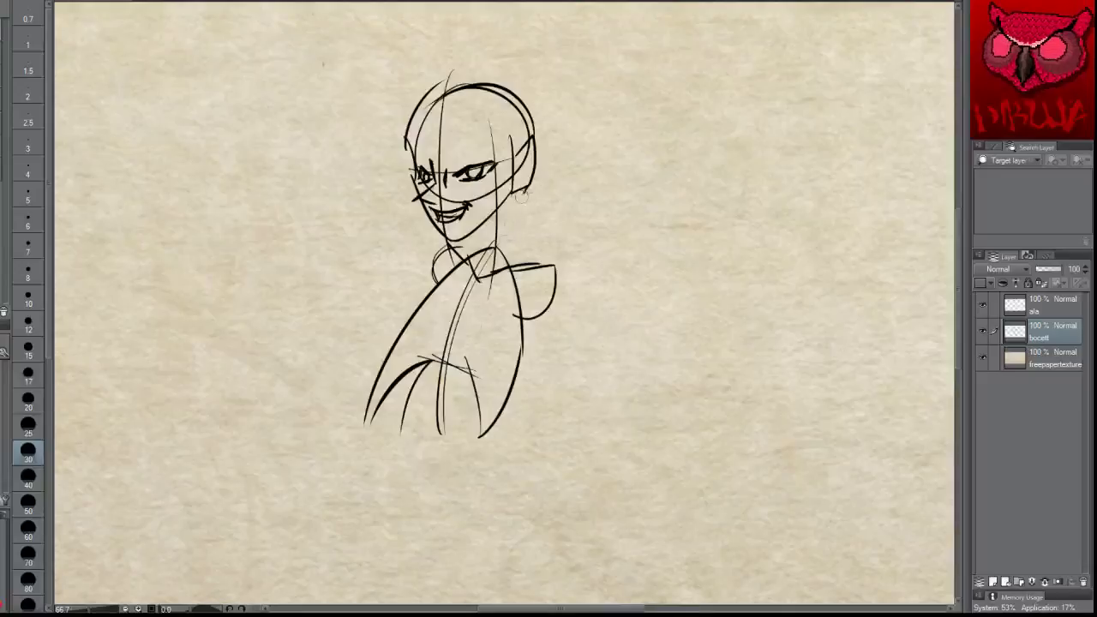
key("ctrl+z")
mouse_move(514, 190)
left_mouse_down()
mouse_move(501, 265)
mouse_move(509, 220)
left_mouse_up()
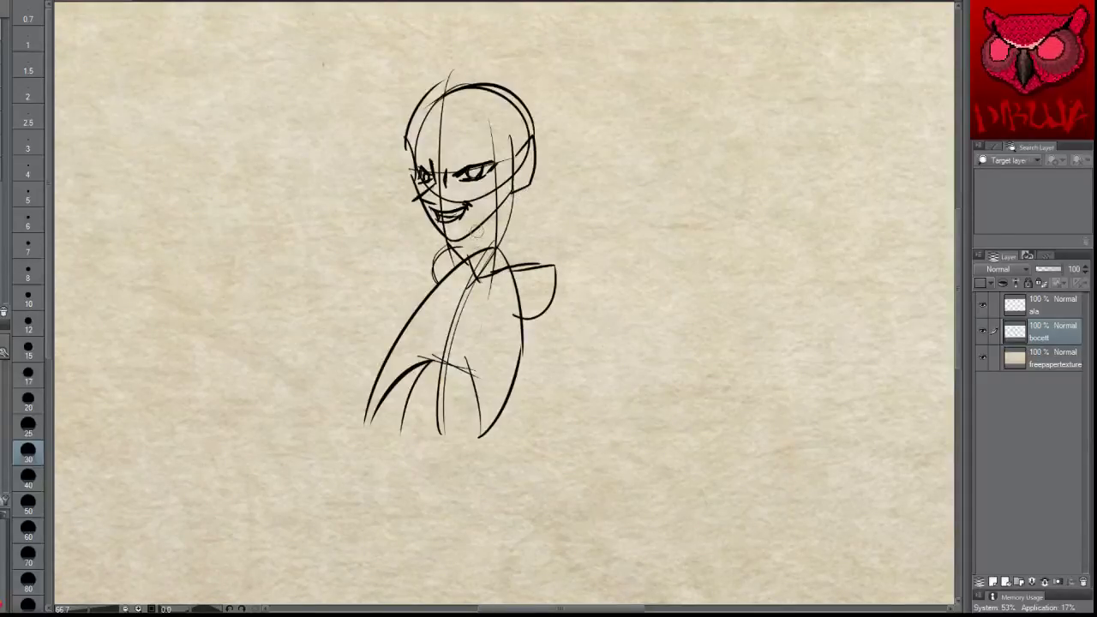
left_click_drag(531, 181, 516, 251)
key("ctrl+z")
key("ctrl+z")
mouse_move(527, 187)
left_mouse_down()
mouse_move(516, 254)
mouse_move(555, 274)
left_mouse_up()
key("ctrl+z")
key("ctrl+z")
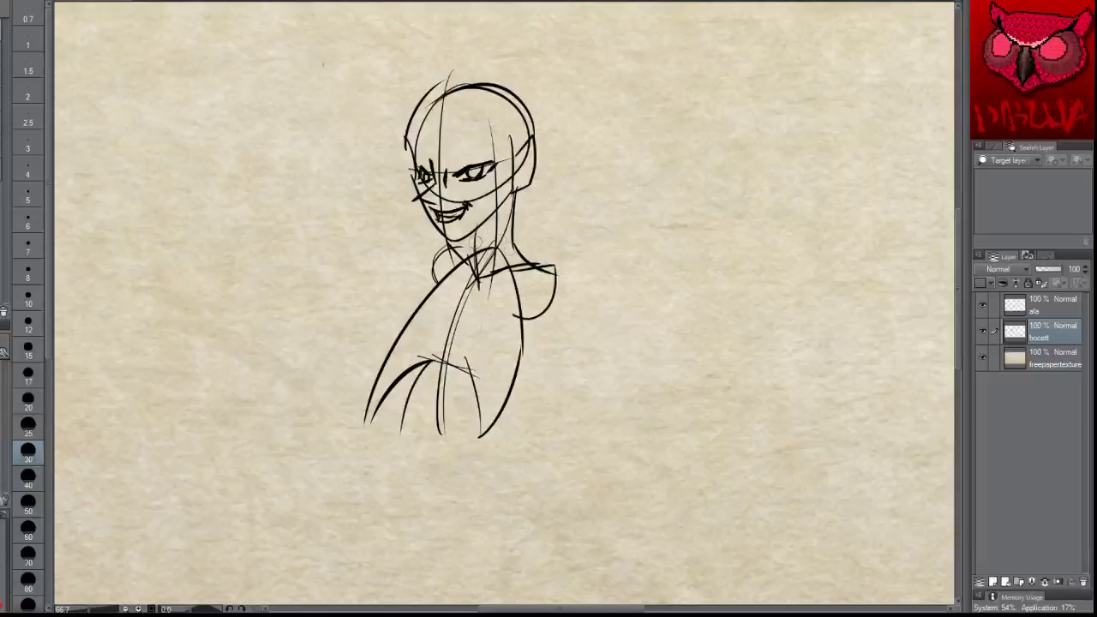
Step: Thicken the strokes under the chin and along the slanted neck muscle running down to the collarbone
mouse_move(450, 249)
left_mouse_down()
mouse_move(476, 244)
mouse_move(473, 228)
mouse_move(479, 242)
mouse_move(506, 241)
left_mouse_up()
key("ctrl+z")
key("ctrl+z")
left_click_drag(514, 199, 495, 267)
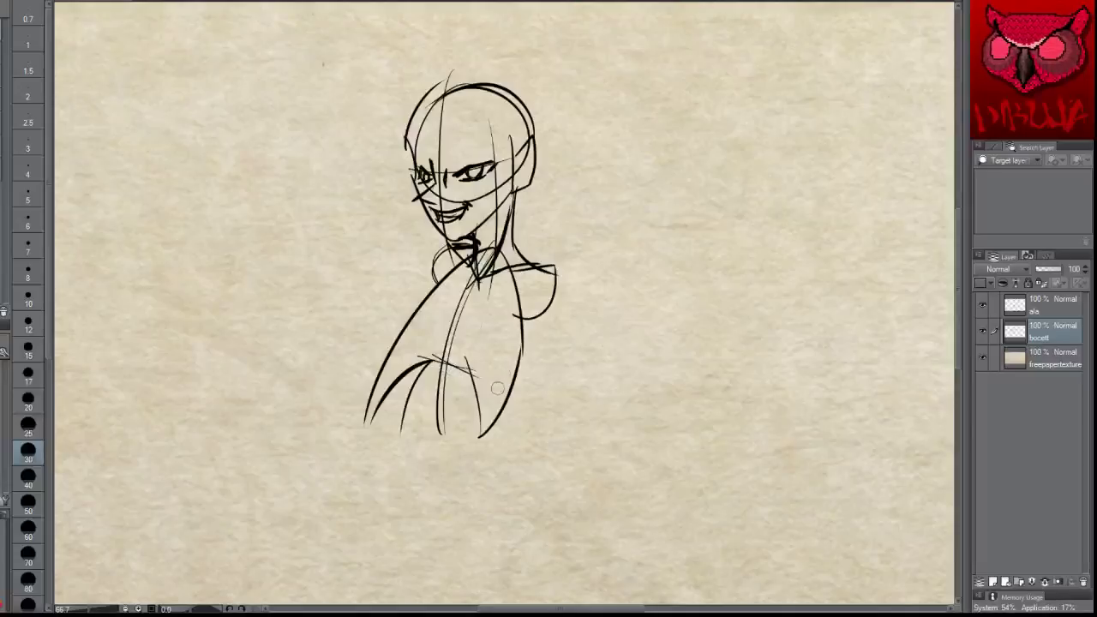
Step: Sketch a hand with bent fingers in front of the lower right ribcage, undoing the rejected strokes
left_click_drag(517, 388, 507, 424)
mouse_move(490, 373)
left_mouse_down()
mouse_move(519, 390)
mouse_move(469, 378)
mouse_move(452, 385)
mouse_move(490, 381)
mouse_move(463, 393)
left_mouse_up()
mouse_move(464, 394)
left_mouse_down()
mouse_move(466, 405)
mouse_move(490, 391)
mouse_move(475, 417)
mouse_move(493, 411)
mouse_move(465, 440)
mouse_move(511, 425)
mouse_move(519, 411)
mouse_move(504, 362)
mouse_move(475, 359)
mouse_move(498, 372)
mouse_move(516, 419)
mouse_move(533, 396)
mouse_move(521, 417)
left_mouse_up()
key("ctrl+z")
key("ctrl+z")
key("ctrl+z")
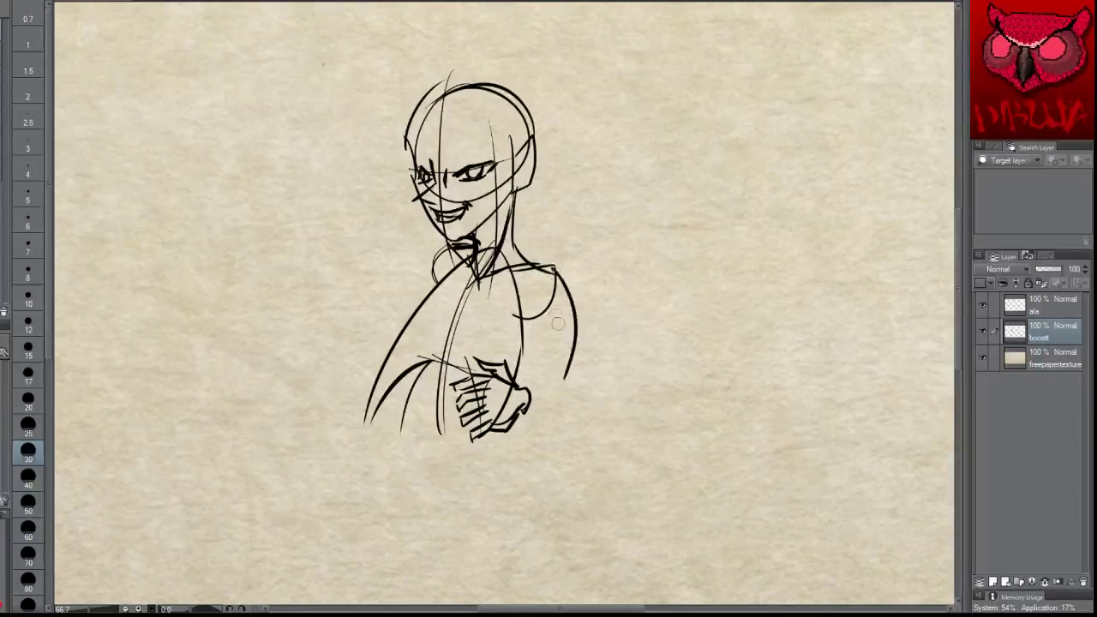
Step: Draw the right shoulder cap and both upper arm contours, ending in a rounded elbow arc
mouse_move(529, 257)
left_mouse_down()
mouse_move(563, 308)
mouse_move(583, 390)
left_mouse_up()
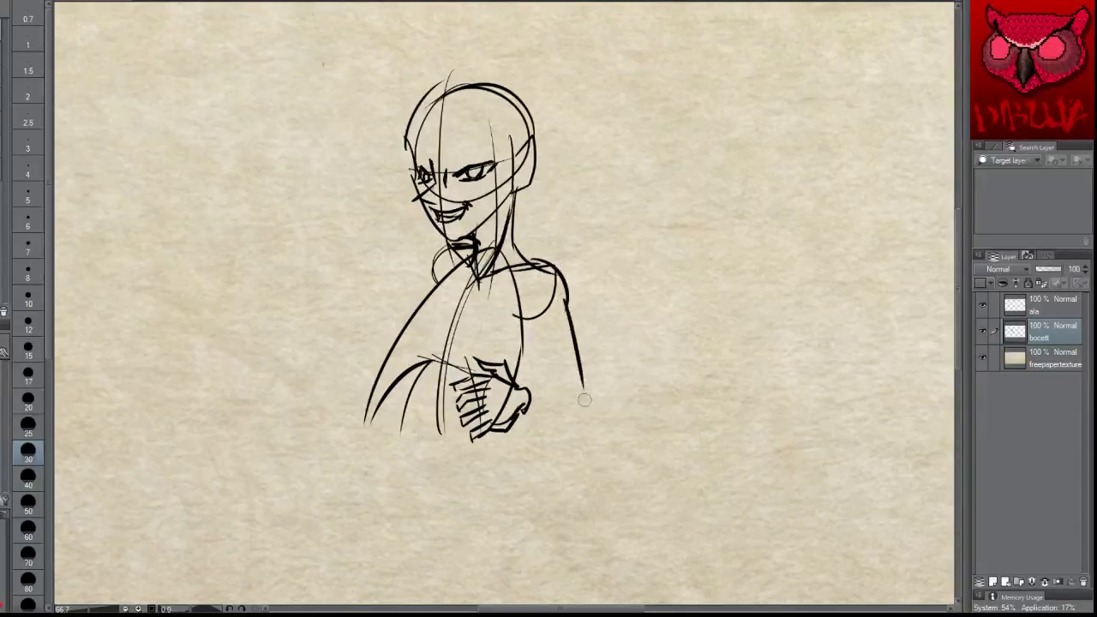
mouse_move(498, 319)
left_mouse_down()
mouse_move(531, 324)
mouse_move(567, 400)
mouse_move(541, 340)
mouse_move(584, 393)
mouse_move(565, 382)
mouse_move(575, 412)
mouse_move(598, 396)
mouse_move(603, 434)
left_mouse_up()
key("ctrl+z")
key("ctrl+z")
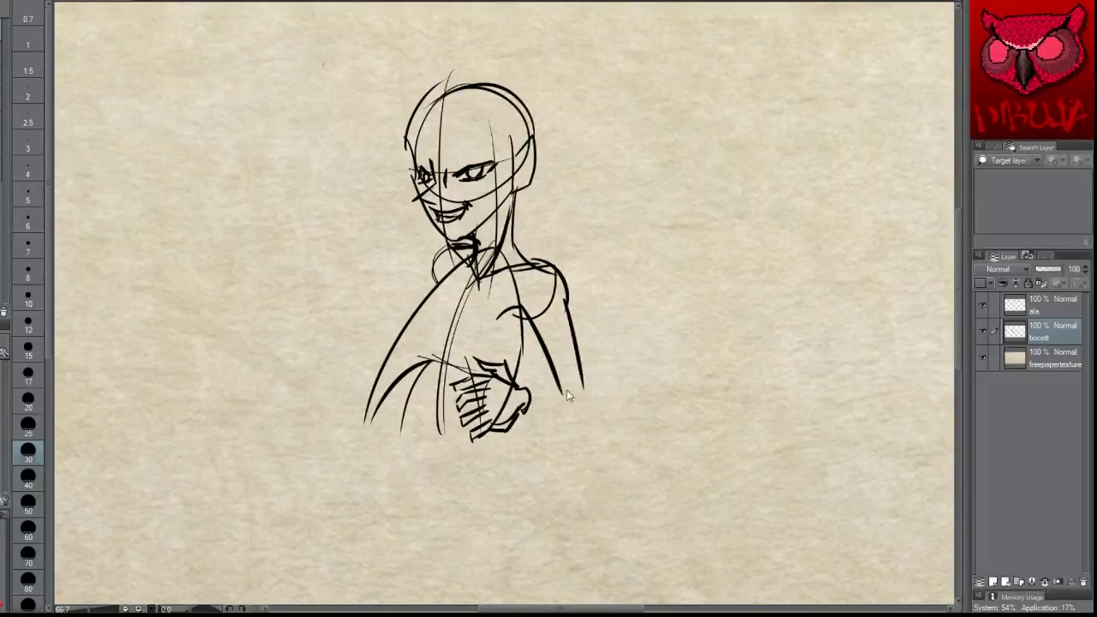
mouse_move(561, 395)
left_mouse_down()
mouse_move(587, 415)
mouse_move(593, 393)
mouse_move(597, 431)
left_mouse_up()
key("ctrl+z")
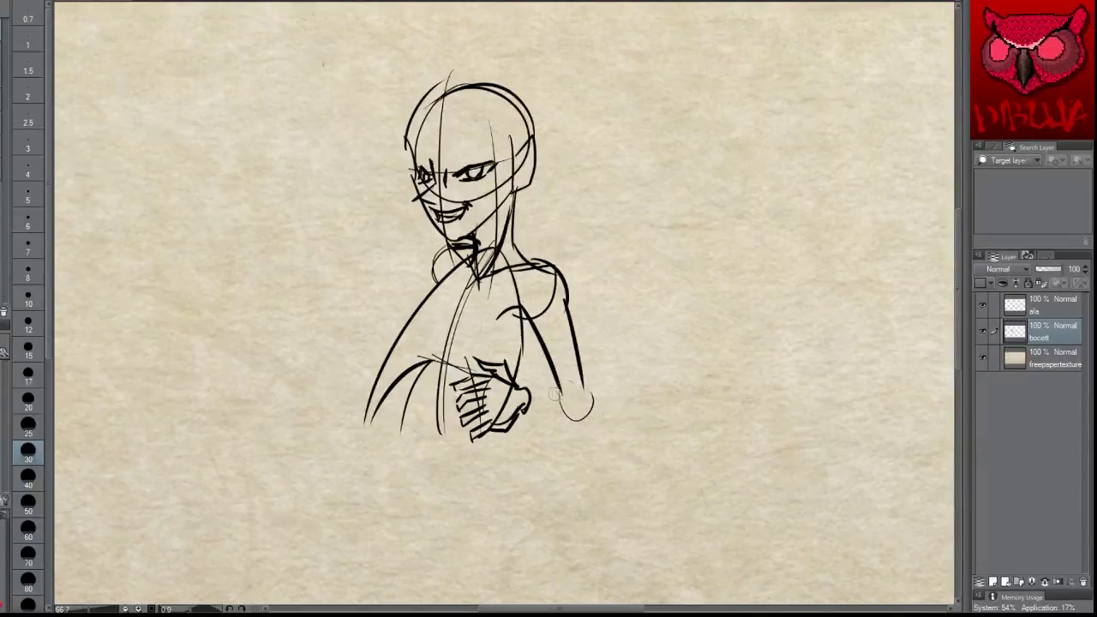
mouse_move(556, 434)
left_mouse_down()
mouse_move(597, 409)
mouse_move(588, 397)
mouse_move(592, 434)
mouse_move(523, 401)
left_mouse_up()
key("ctrl+z")
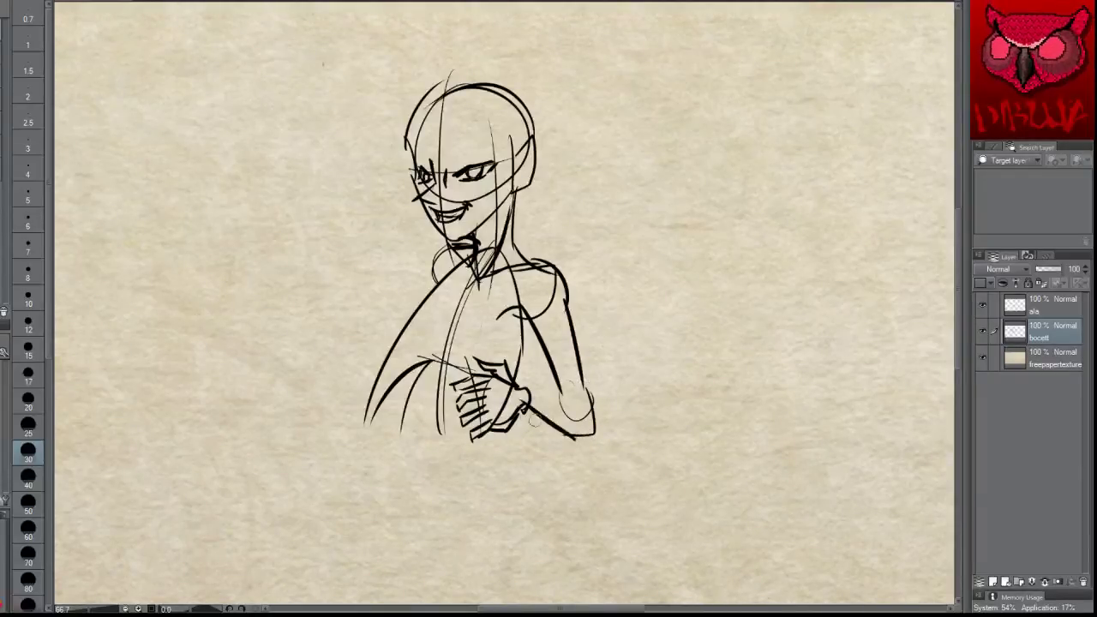
key("ctrl+z")
key("ctrl+z")
key("ctrl+z")
left_click_drag(589, 393, 559, 434)
key("ctrl+z")
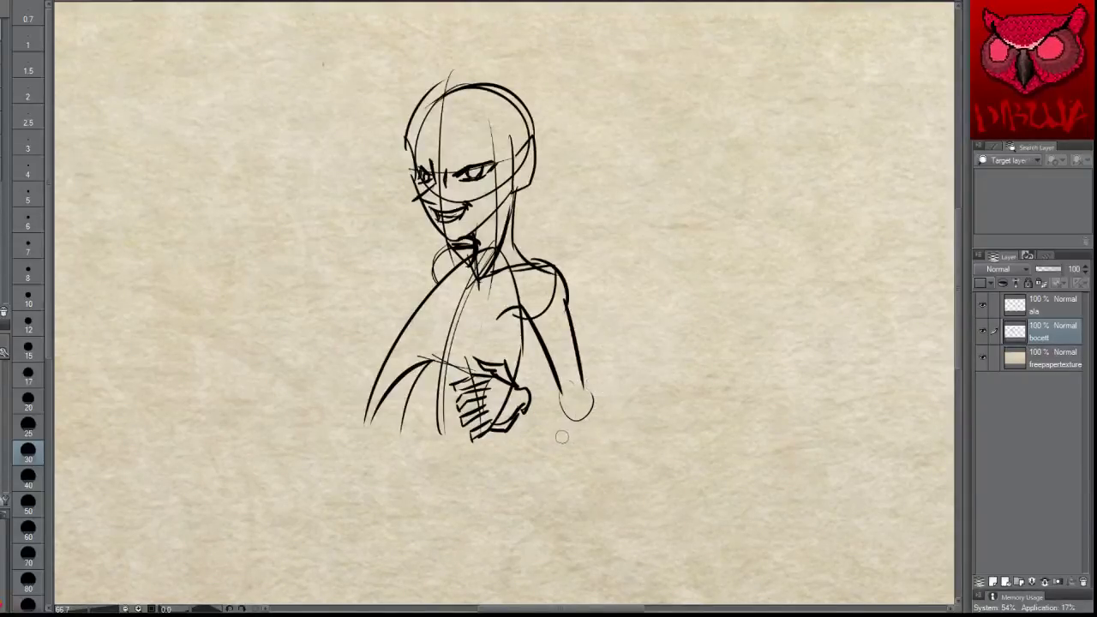
left_click_drag(587, 393, 559, 434)
key("ctrl+z")
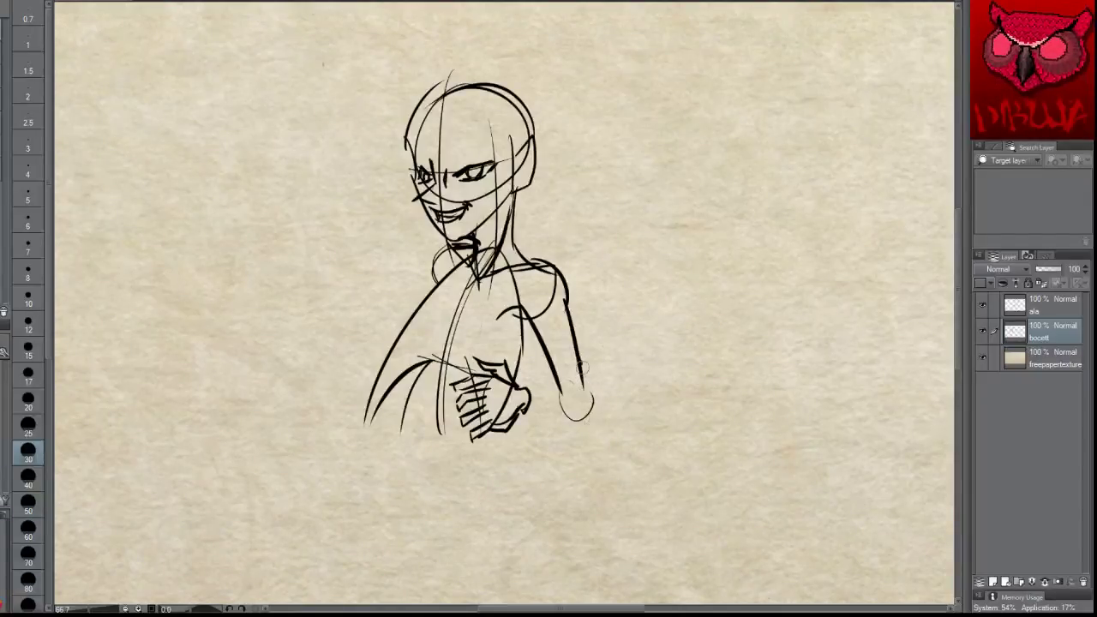
Step: Draw the pointed elbow and the forearm contours back to the wrist of the hand, redoing the upper contour
mouse_move(583, 360)
left_mouse_down()
mouse_move(587, 434)
mouse_move(524, 404)
left_mouse_up()
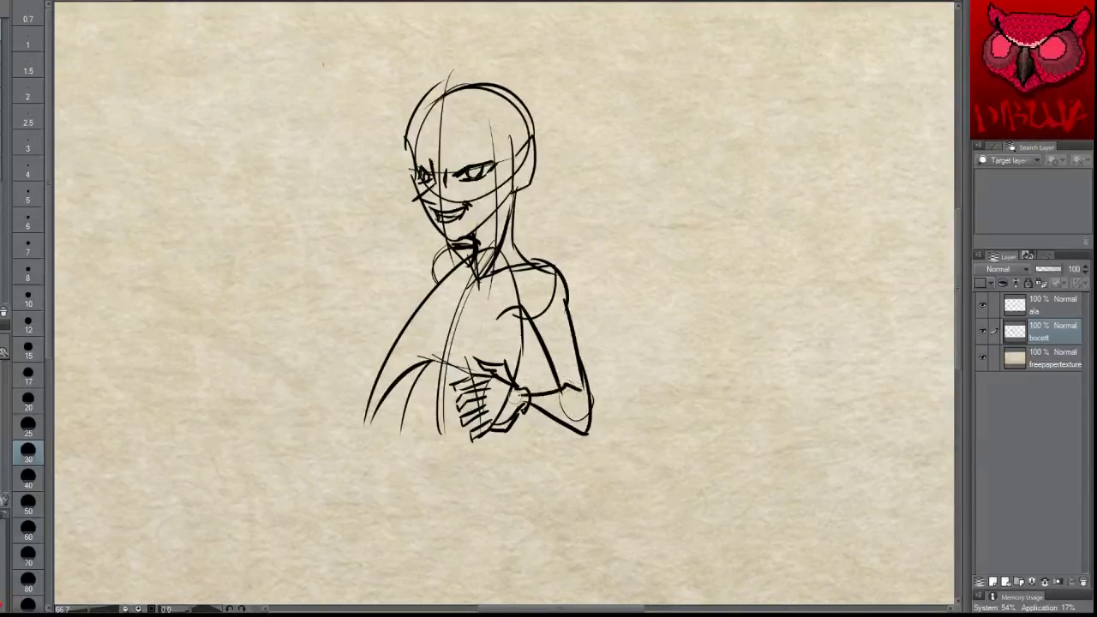
key("ctrl+z")
left_click_drag(577, 396, 526, 392)
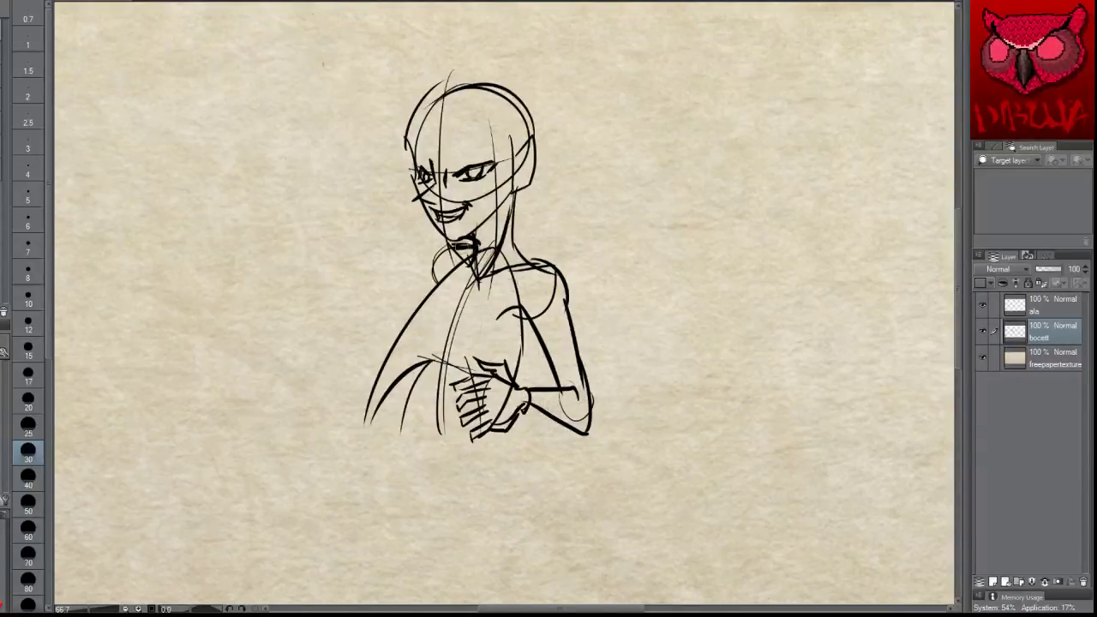
left_click_drag(451, 263, 317, 379)
key("ctrl+z")
left_click_drag(445, 272, 372, 217)
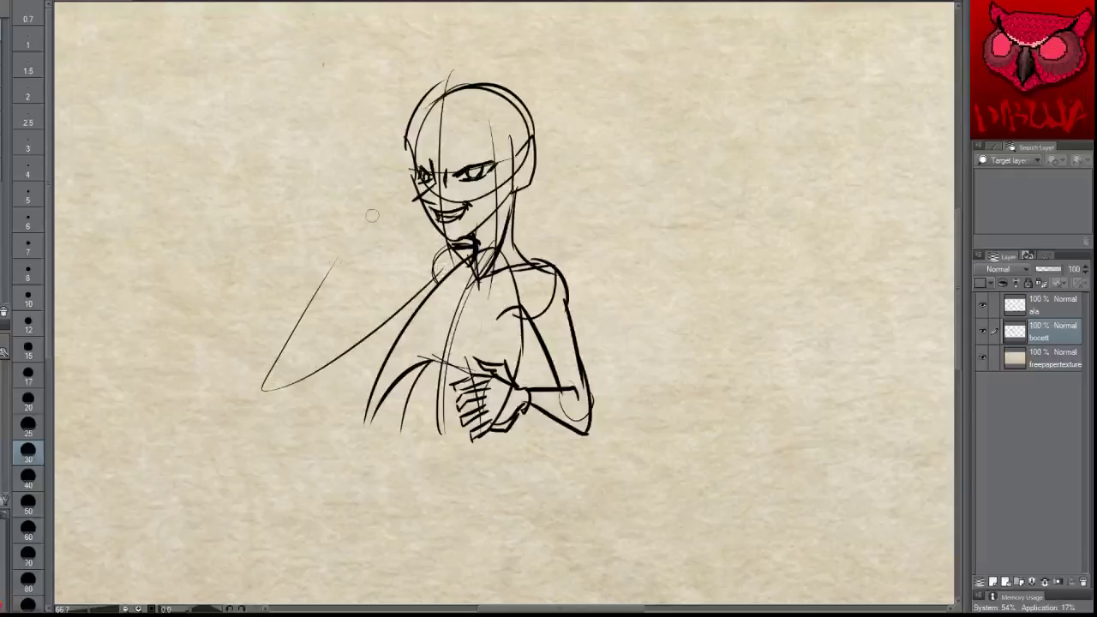
key("ctrl+z")
Step: Redraw the left arm's guide curve from the shoulder to the wrist and sketch the palm outline at its end, undoing rejected strokes
mouse_move(436, 285)
left_mouse_down()
mouse_move(386, 319)
mouse_move(296, 340)
mouse_move(257, 336)
mouse_move(287, 324)
mouse_move(304, 343)
left_mouse_up()
mouse_move(267, 304)
left_mouse_down()
mouse_move(185, 320)
mouse_move(215, 312)
left_mouse_up()
mouse_move(282, 294)
left_mouse_down()
mouse_move(241, 343)
mouse_move(280, 274)
mouse_move(208, 324)
mouse_move(215, 307)
mouse_move(187, 312)
left_mouse_up()
key("ctrl+z")
key("ctrl+z")
key("ctrl+z")
left_click_drag(192, 313, 202, 328)
key("ctrl+z")
Step: Try to sketch a straight pointing finger extending forward from the left palm
left_click_drag(262, 302, 206, 301)
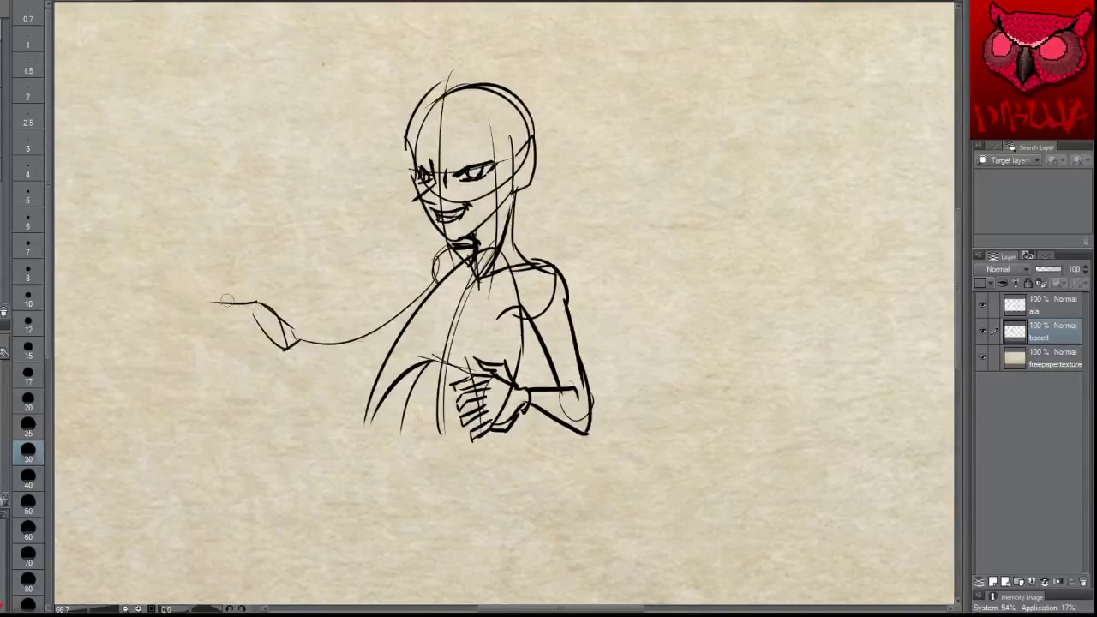
mouse_move(212, 305)
left_mouse_down()
mouse_move(204, 309)
mouse_move(220, 315)
mouse_move(258, 306)
mouse_move(247, 321)
left_mouse_up()
key("ctrl+z")
key("ctrl+z")
key("ctrl+z")
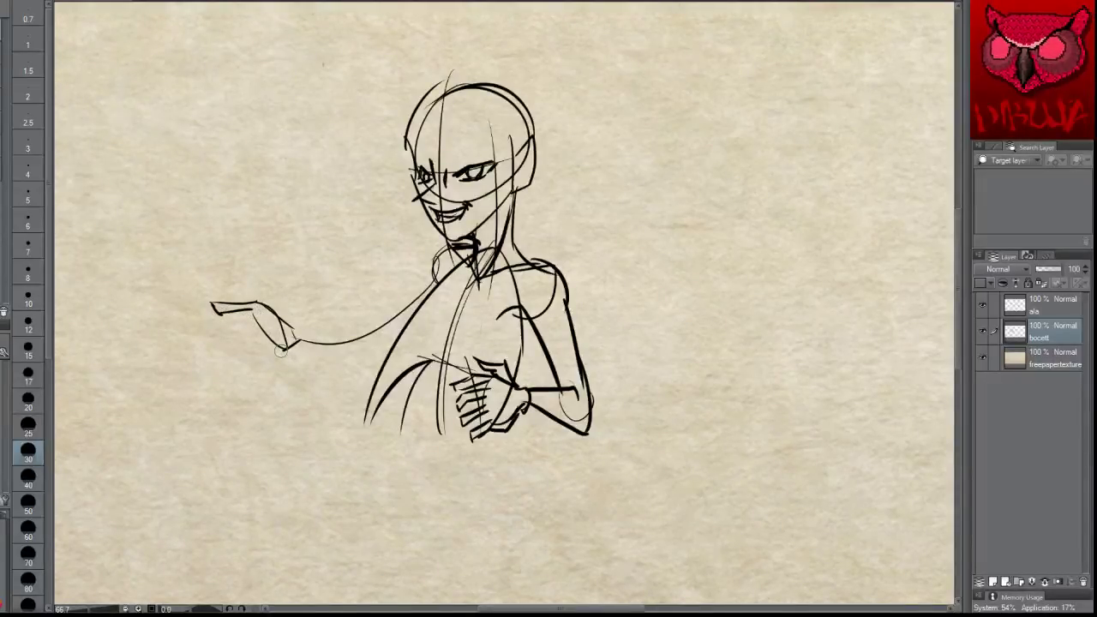
key("ctrl+z")
key("ctrl+z")
key("ctrl+z")
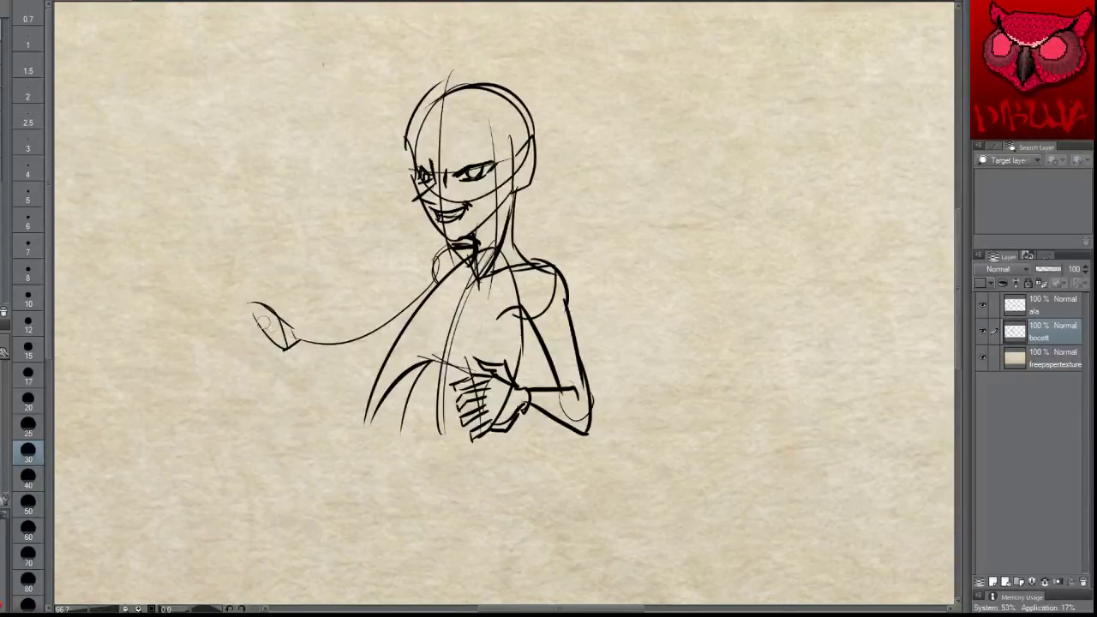
Step: Try a group of slightly bent fingers reaching forward from the left palm
mouse_move(256, 318)
left_mouse_down()
mouse_move(264, 335)
mouse_move(272, 321)
mouse_move(266, 332)
mouse_move(266, 317)
mouse_move(287, 348)
mouse_move(277, 324)
mouse_move(227, 318)
mouse_move(249, 337)
mouse_move(276, 336)
mouse_move(243, 336)
mouse_move(286, 331)
mouse_move(253, 324)
mouse_move(277, 328)
mouse_move(276, 342)
mouse_move(242, 336)
left_mouse_up()
key("ctrl+z")
key("ctrl+z")
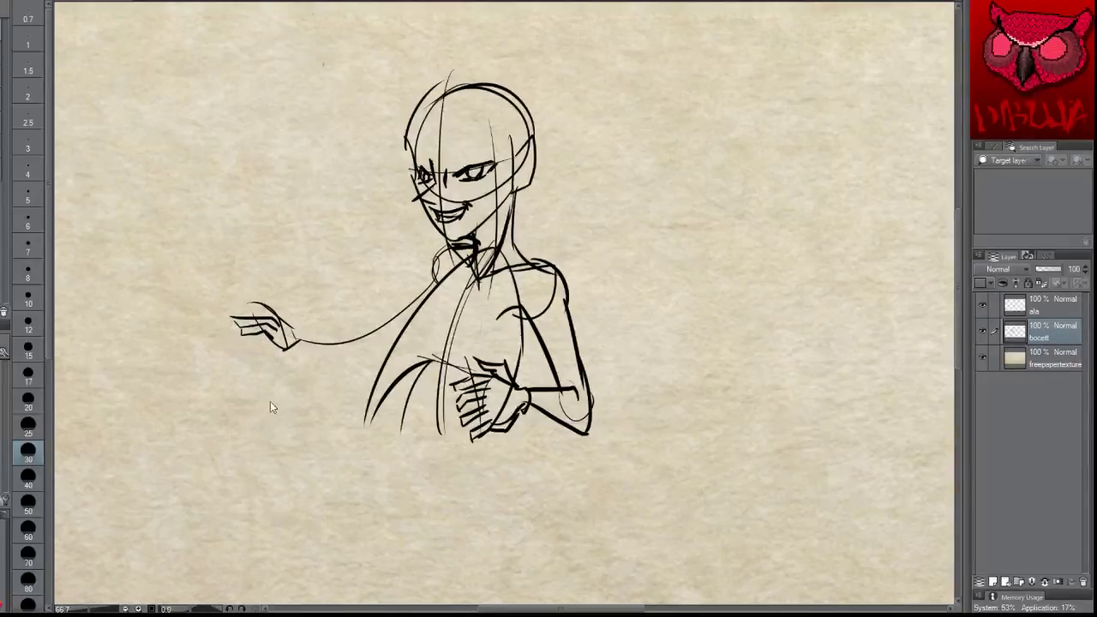
key("ctrl+z")
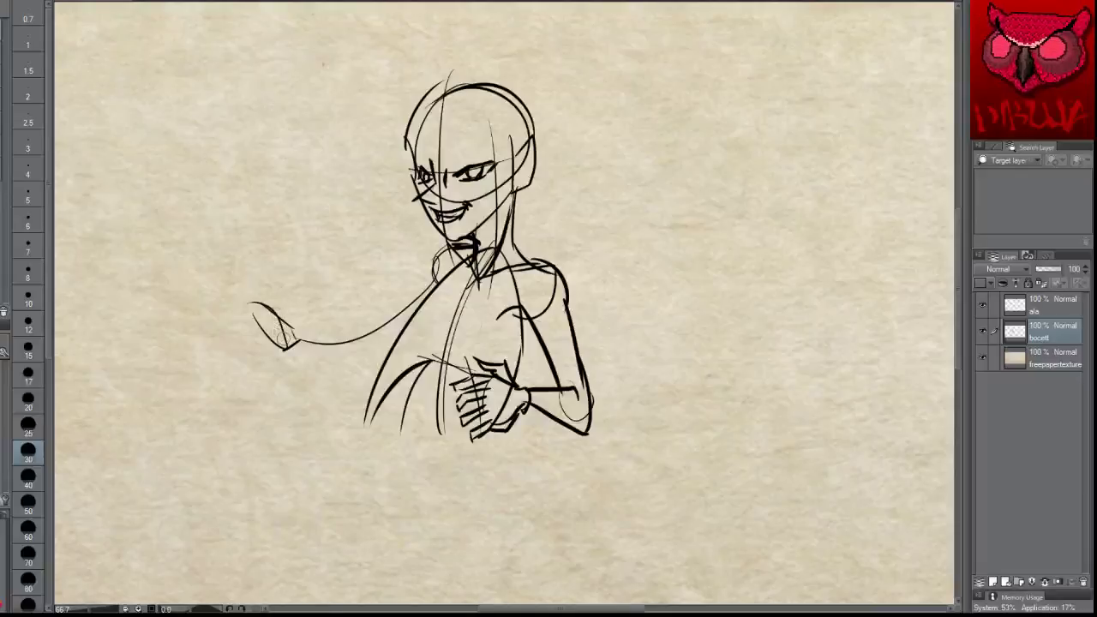
Step: Try short curled fingers folded against the lower part of the left palm
mouse_move(285, 336)
left_mouse_down()
mouse_move(271, 329)
mouse_move(276, 360)
mouse_move(300, 345)
left_mouse_up()
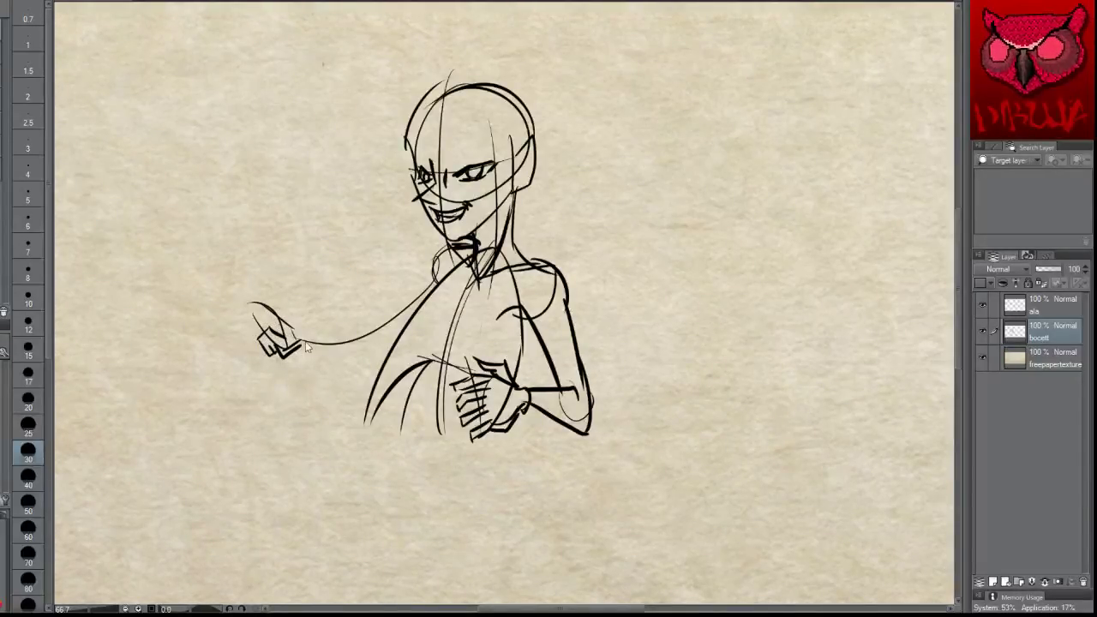
key("ctrl+z")
key("ctrl+z")
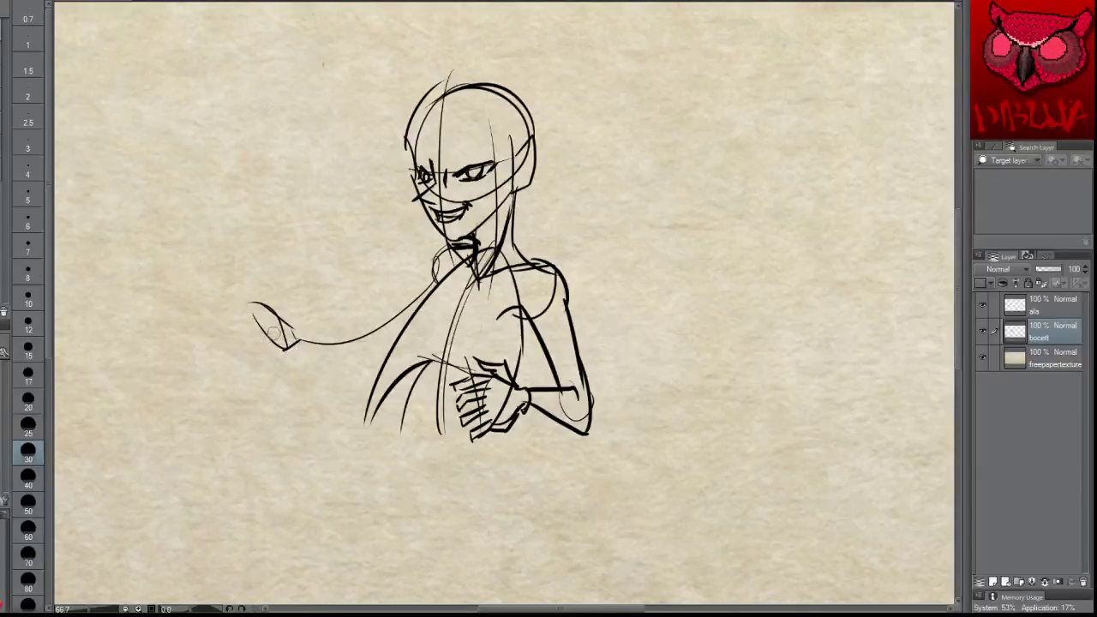
Step: Rework the left palm with a rounded heel and draw sharply bent fingers pointing downward in front of it
mouse_move(276, 325)
left_mouse_down()
mouse_move(257, 343)
mouse_move(276, 292)
mouse_move(257, 344)
mouse_move(281, 345)
mouse_move(280, 359)
mouse_move(296, 349)
left_mouse_up()
key("ctrl+z")
key("ctrl+z")
key("ctrl+z")
key("ctrl+z")
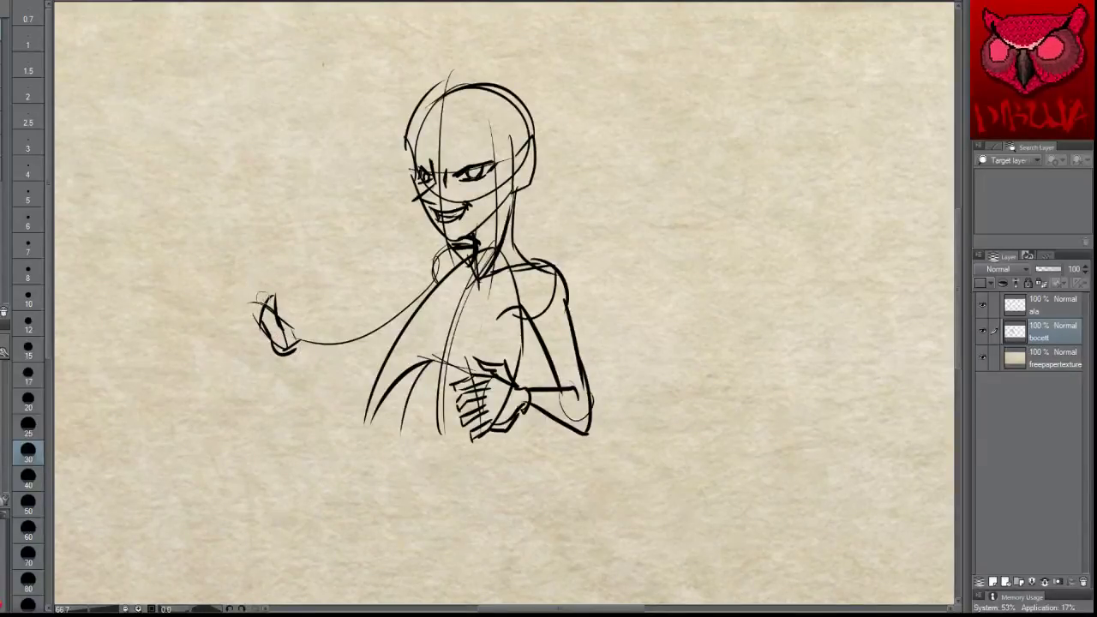
mouse_move(257, 288)
left_mouse_down()
mouse_move(230, 338)
mouse_move(240, 320)
left_mouse_up()
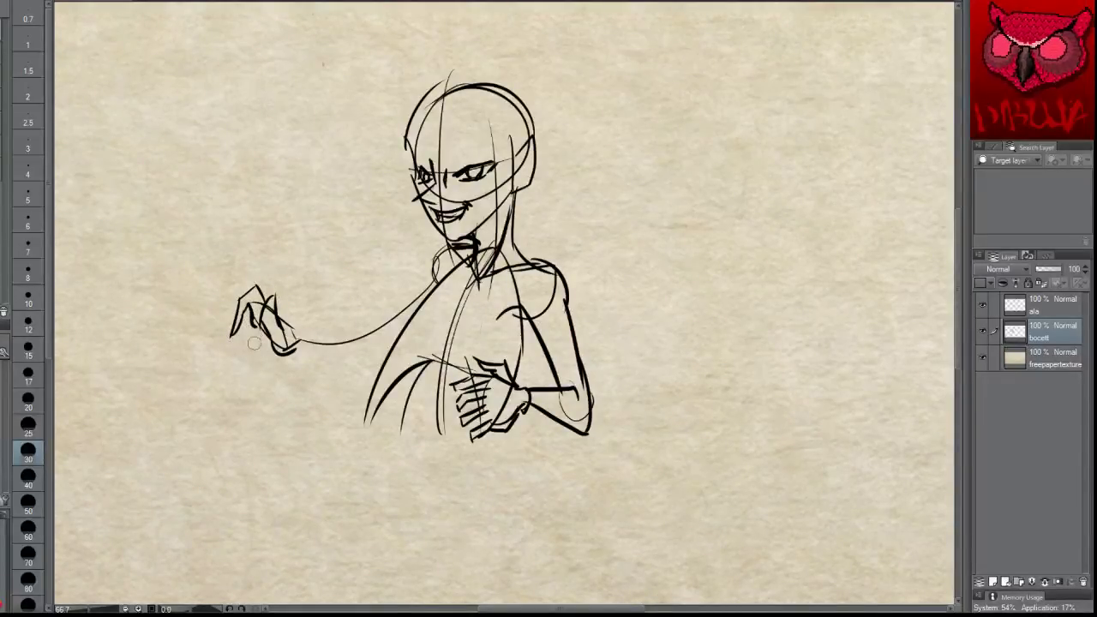
Step: Try a raised, bent index finger above the left hand's other fingers
mouse_move(257, 300)
left_mouse_down()
mouse_move(223, 242)
mouse_move(222, 282)
left_mouse_up()
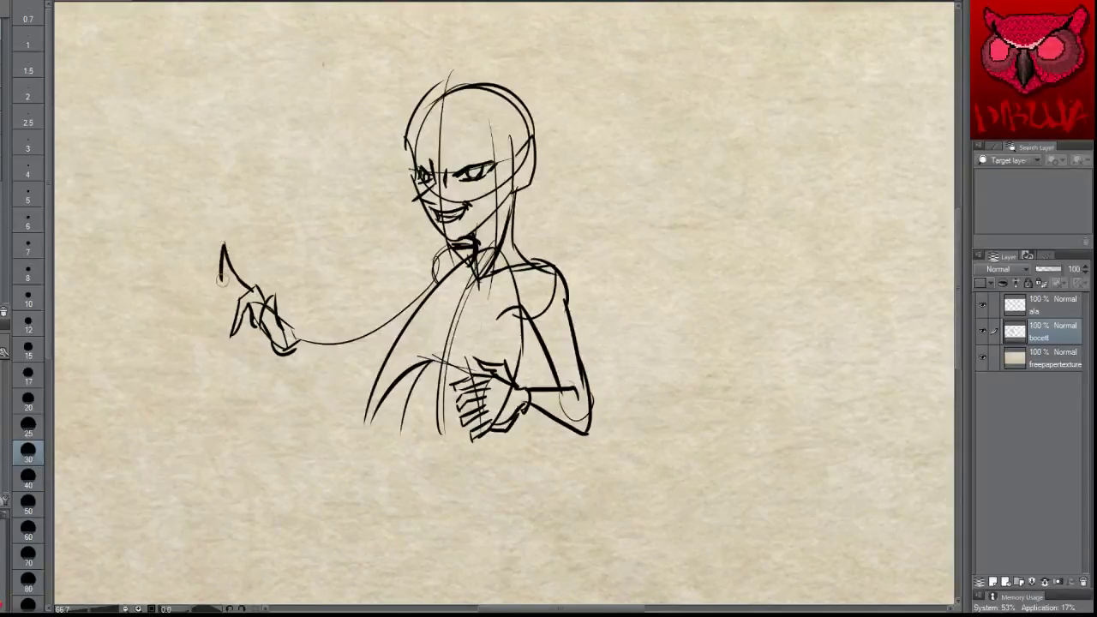
key("ctrl+z")
key("ctrl+z")
key("ctrl+z")
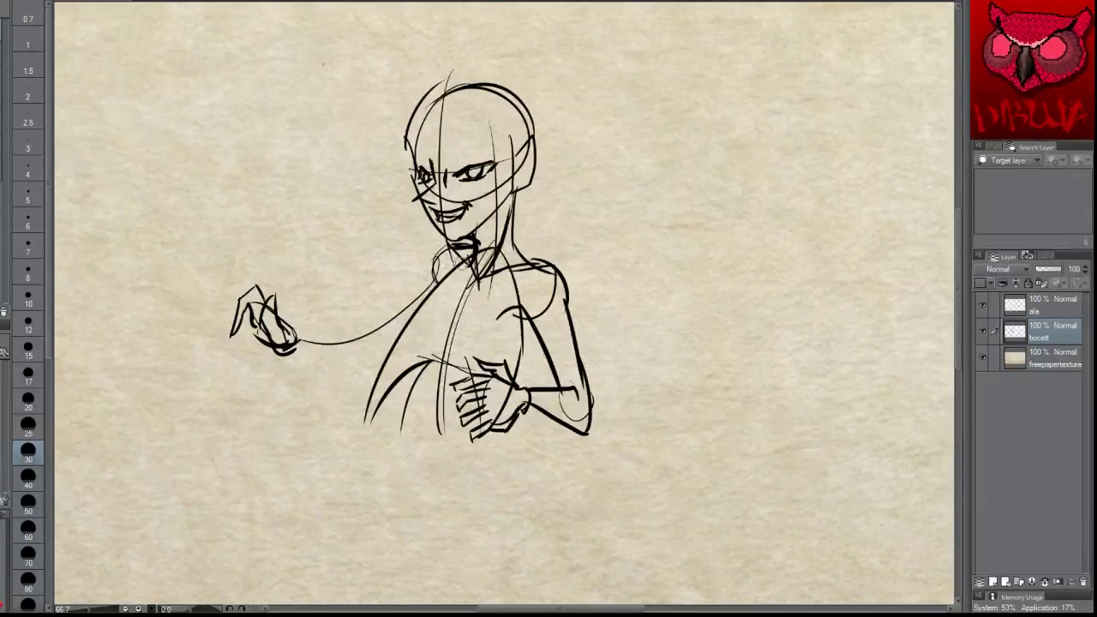
Step: Draw the upper arm and forearm contours of the outstretched left arm, and refine its hand with a pointed finger and curved thumb
mouse_move(450, 254)
left_mouse_down()
mouse_move(380, 313)
mouse_move(415, 314)
mouse_move(381, 336)
mouse_move(353, 334)
mouse_move(358, 326)
mouse_move(374, 348)
mouse_move(283, 345)
left_mouse_up()
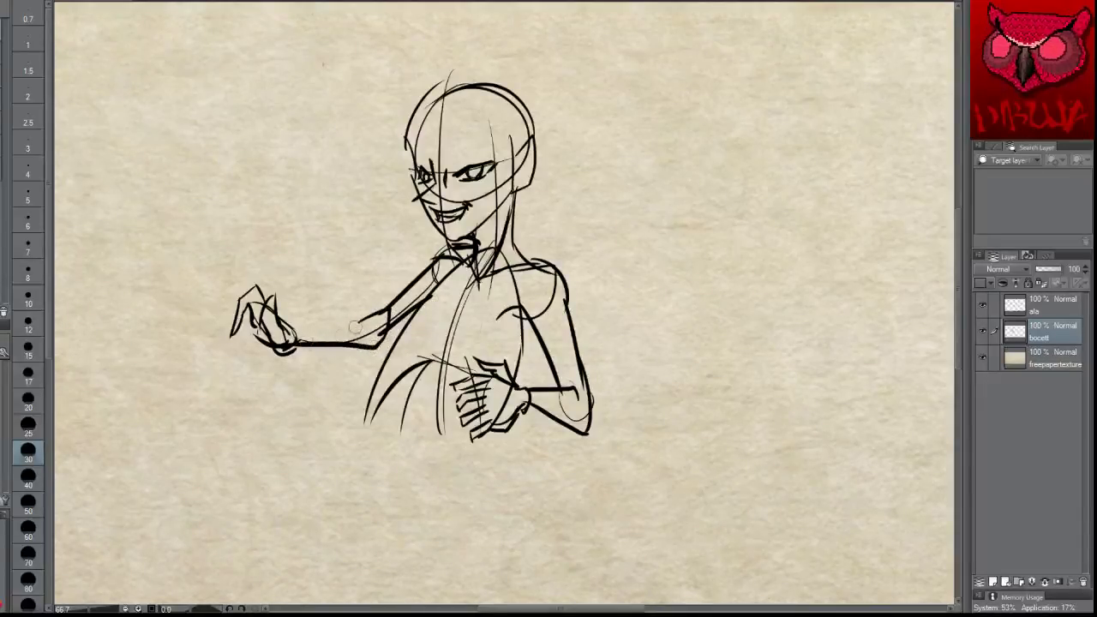
mouse_move(367, 319)
left_mouse_down()
mouse_move(279, 332)
mouse_move(293, 351)
left_mouse_up()
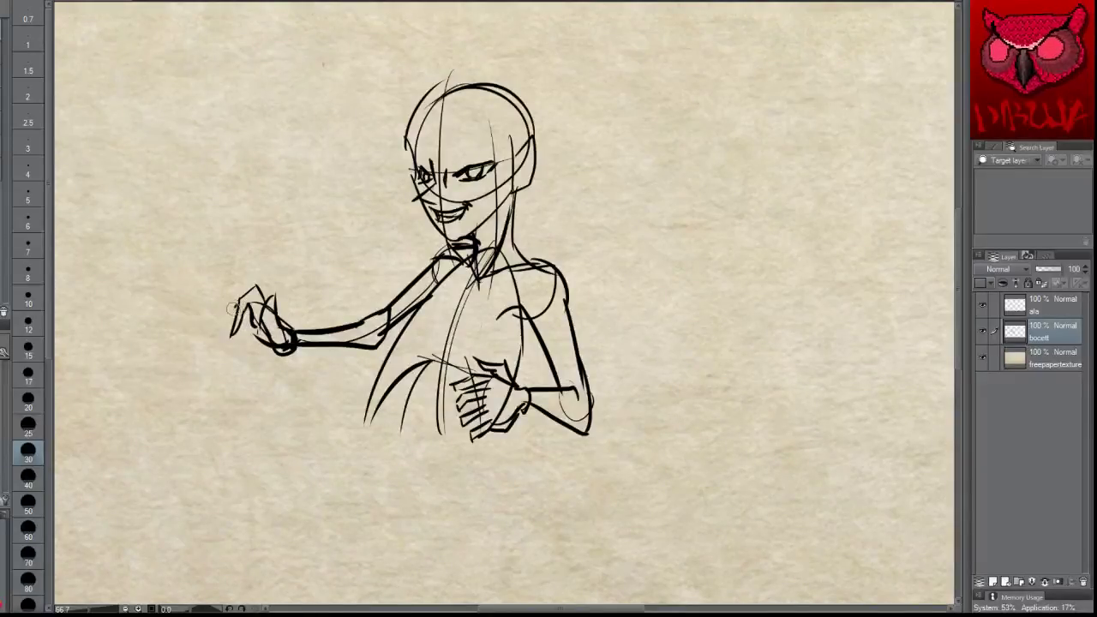
mouse_move(233, 305)
left_mouse_down()
mouse_move(219, 350)
mouse_move(249, 334)
left_mouse_up()
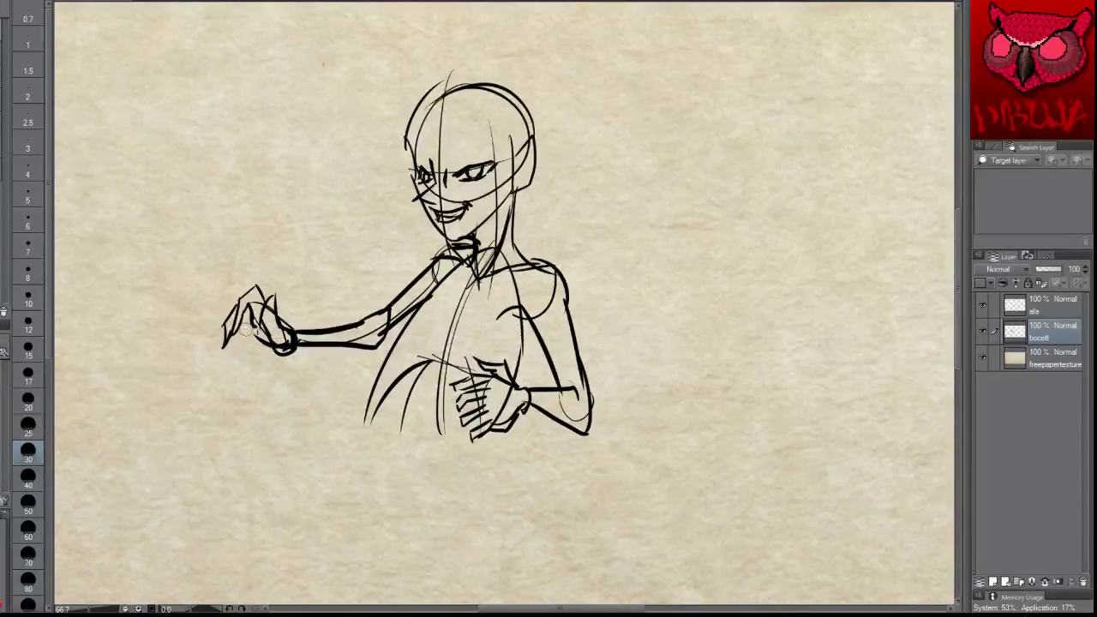
left_click_drag(285, 341, 276, 350)
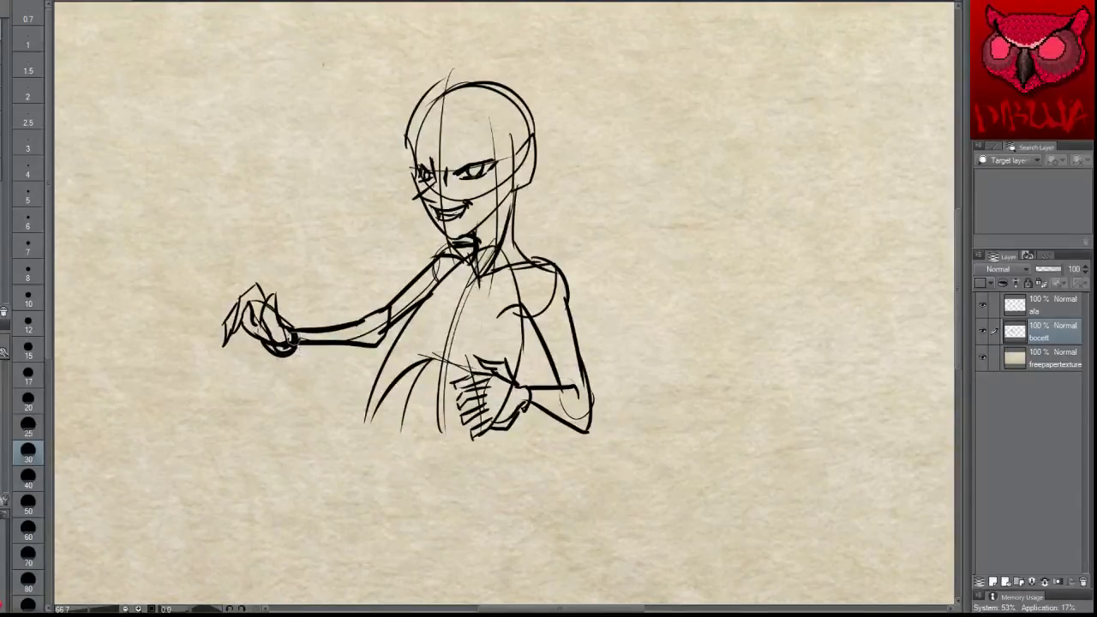
mouse_move(286, 329)
left_mouse_down()
mouse_move(280, 290)
mouse_move(288, 330)
left_mouse_up()
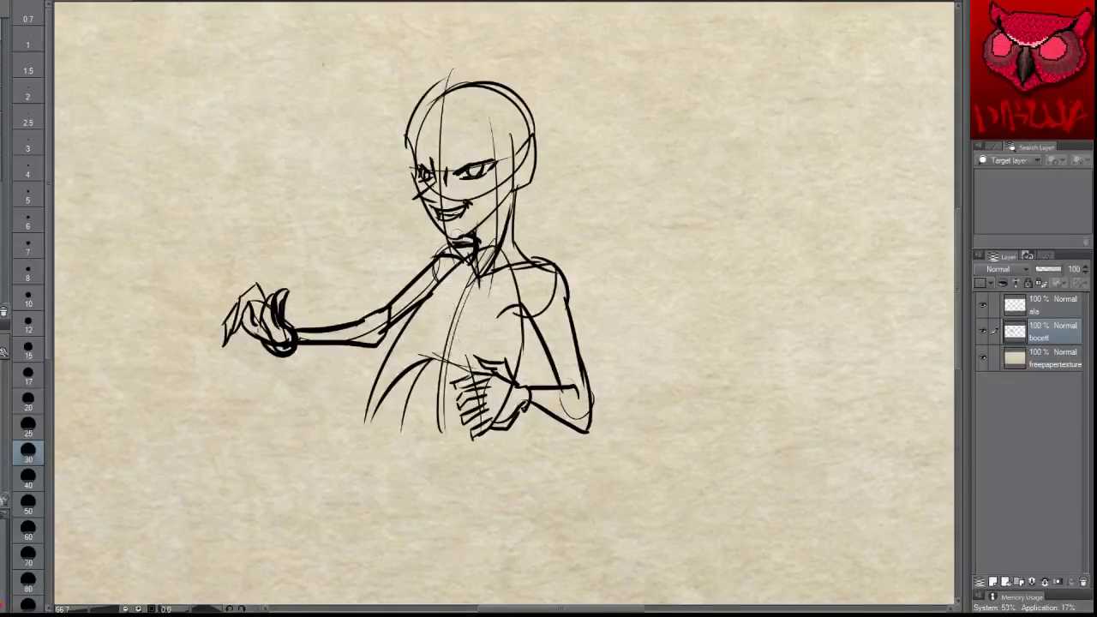
left_click_drag(295, 140, 313, 161)
mouse_move(332, 144)
left_mouse_down()
mouse_move(326, 163)
mouse_move(334, 161)
left_mouse_up()
left_click_drag(340, 142, 348, 158)
key("ctrl+z")
key("ctrl+z")
key("ctrl+z")
key("ctrl+z")
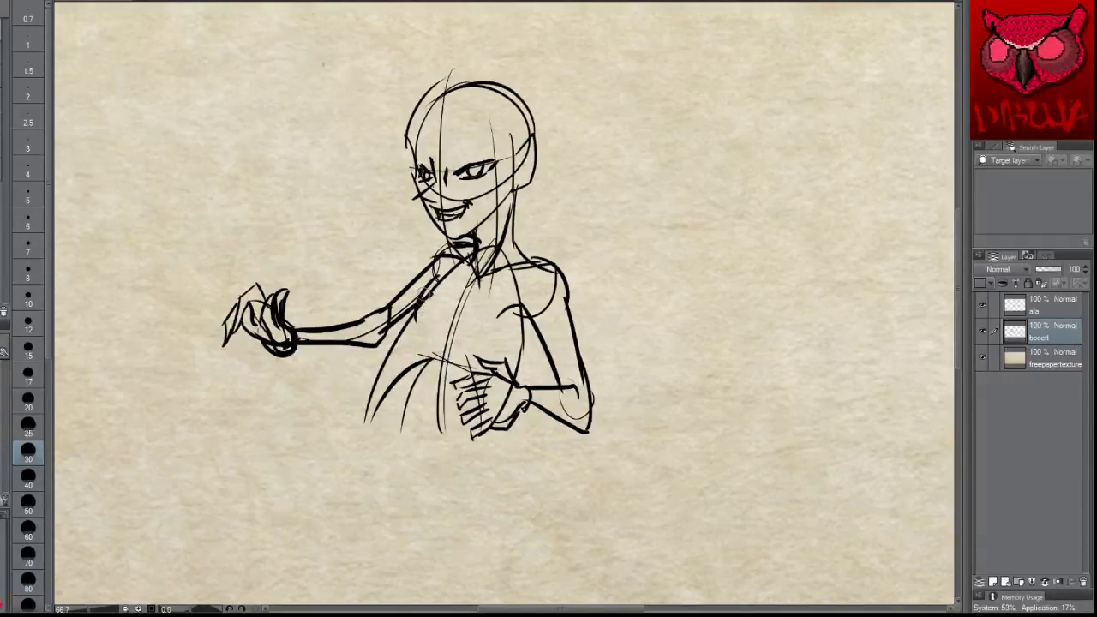
Step: Try out contour strokes across the chest, beside the right armpit and down the breast area
left_click_drag(419, 315, 472, 340)
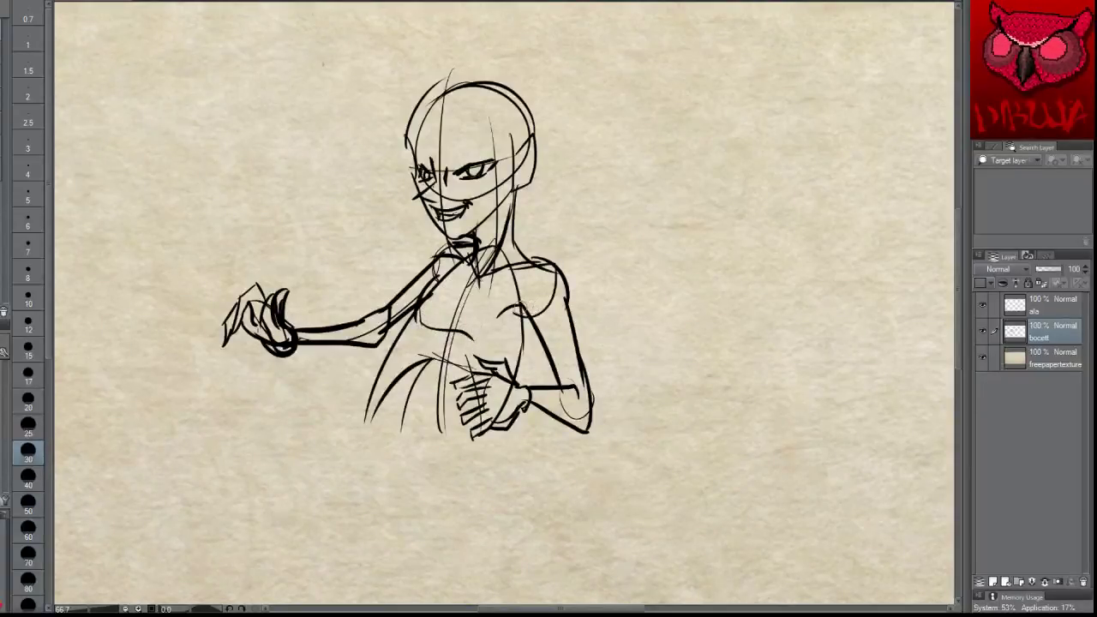
key("ctrl+z")
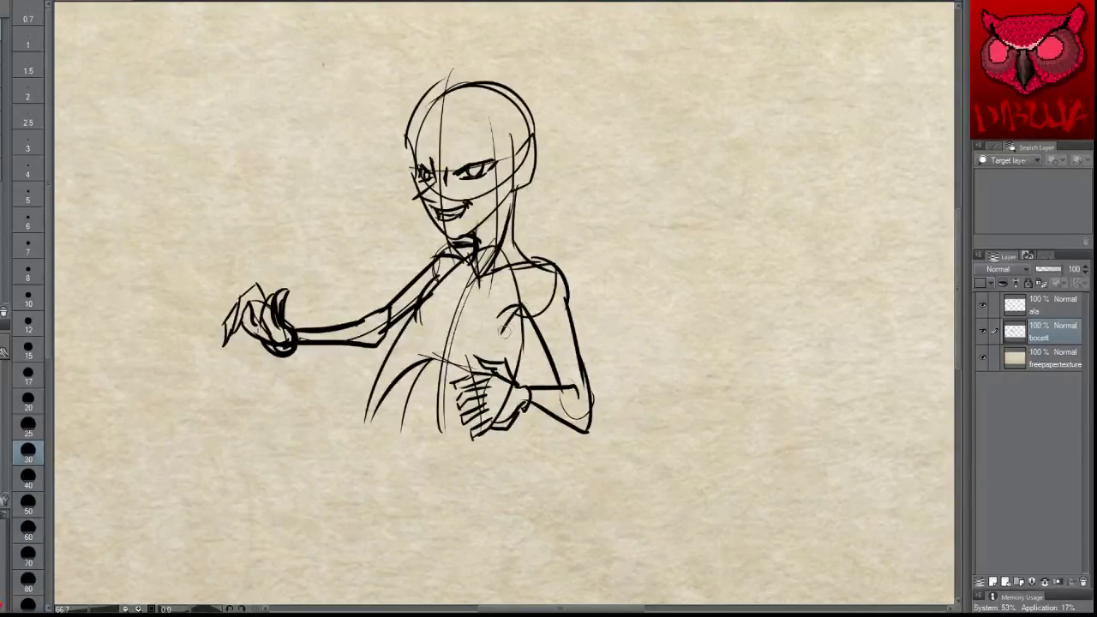
mouse_move(514, 323)
left_mouse_down()
mouse_move(443, 332)
mouse_move(502, 325)
left_mouse_up()
key("ctrl+z")
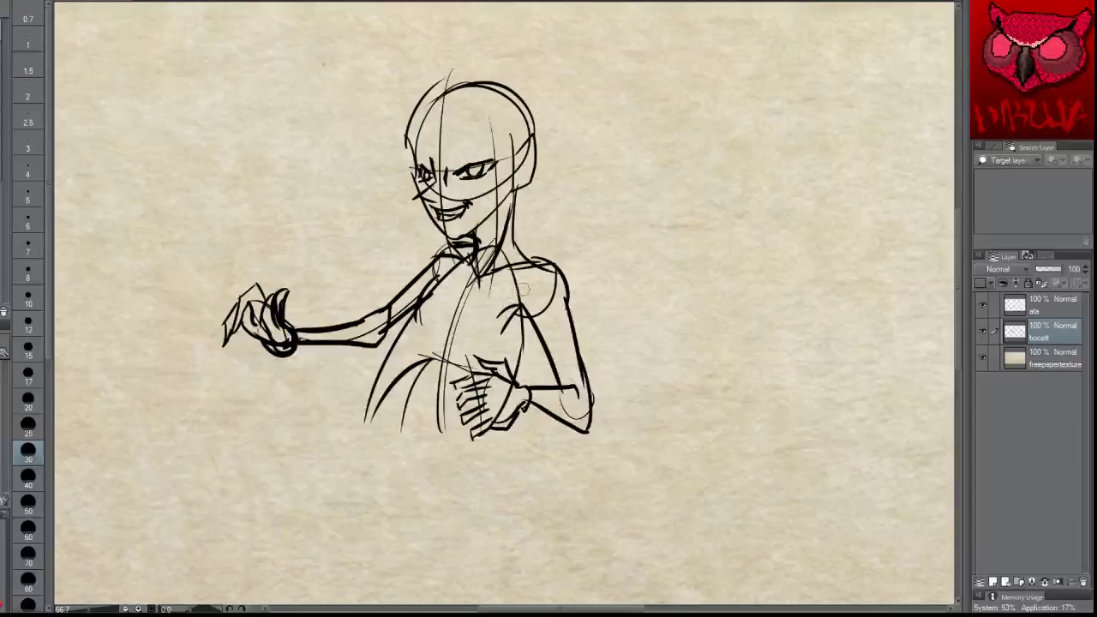
left_click_drag(513, 275, 484, 358)
key("ctrl+z")
key("ctrl+z")
Step: Draw a light curve down the right side of the chest and a heavy lower chest line between the armpits
mouse_move(513, 268)
left_mouse_down()
mouse_move(517, 376)
mouse_move(471, 376)
left_mouse_up()
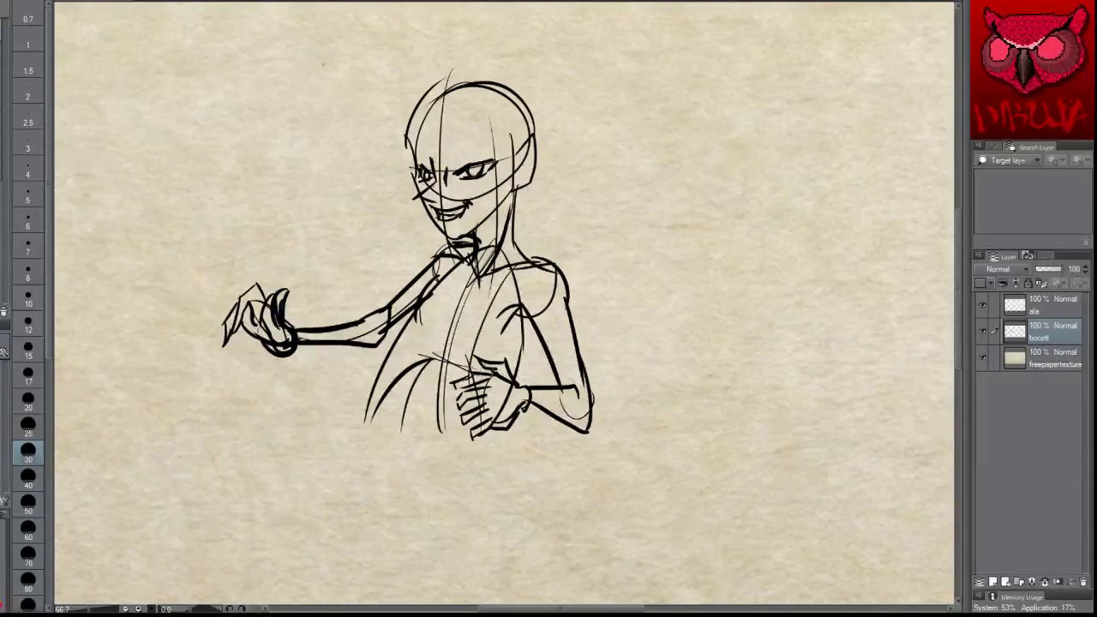
mouse_move(525, 309)
left_mouse_down()
mouse_move(438, 310)
mouse_move(500, 333)
mouse_move(428, 312)
mouse_move(491, 337)
mouse_move(427, 317)
mouse_move(506, 333)
left_mouse_up()
key("ctrl+z")
key("ctrl+z")
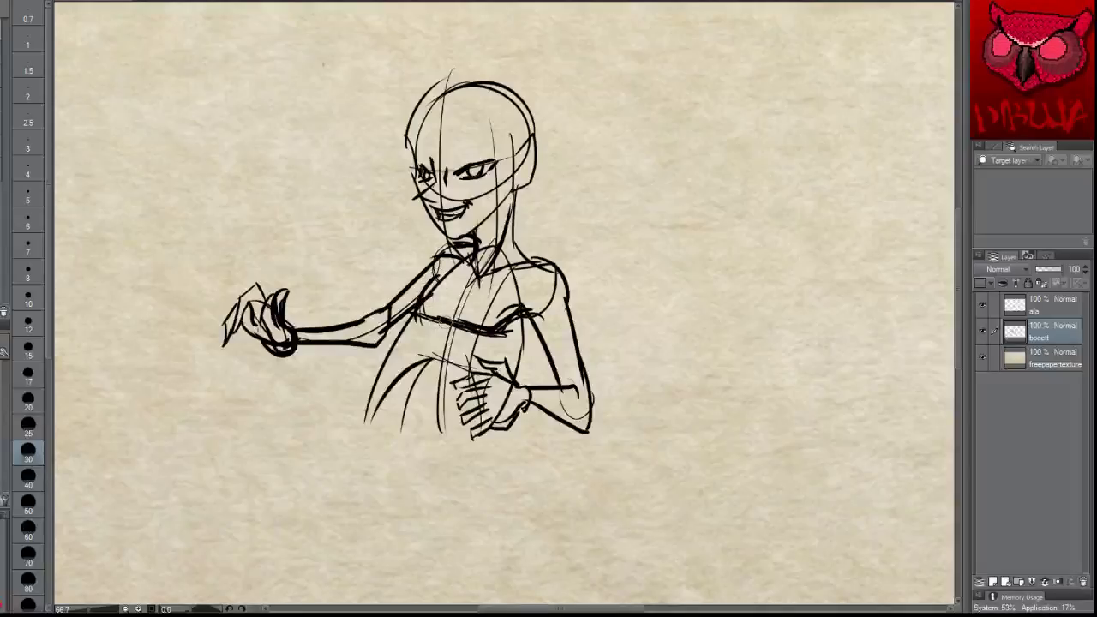
left_click_drag(439, 319, 464, 327)
Step: Darken the chest centre line from the neck and draw the torso side contour below the left armpit, redoing the rejected side strokes
left_click_drag(478, 279, 401, 375)
key("ctrl+z")
left_click_drag(416, 314, 383, 396)
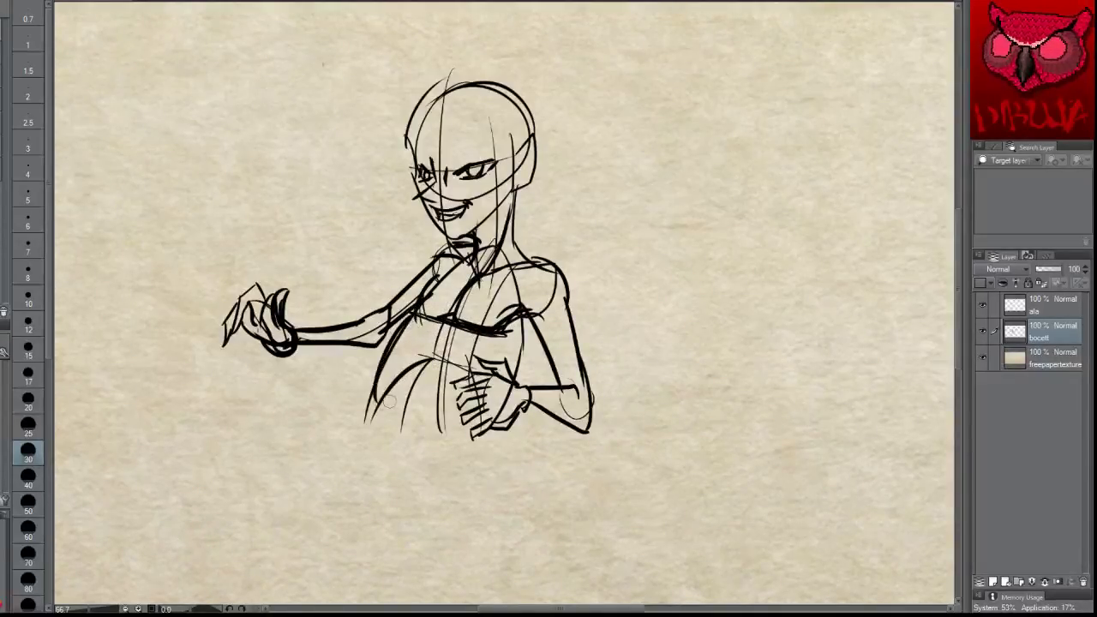
key("ctrl+z")
mouse_move(416, 313)
left_mouse_down()
mouse_move(389, 393)
mouse_move(398, 376)
left_mouse_up()
key("ctrl+z")
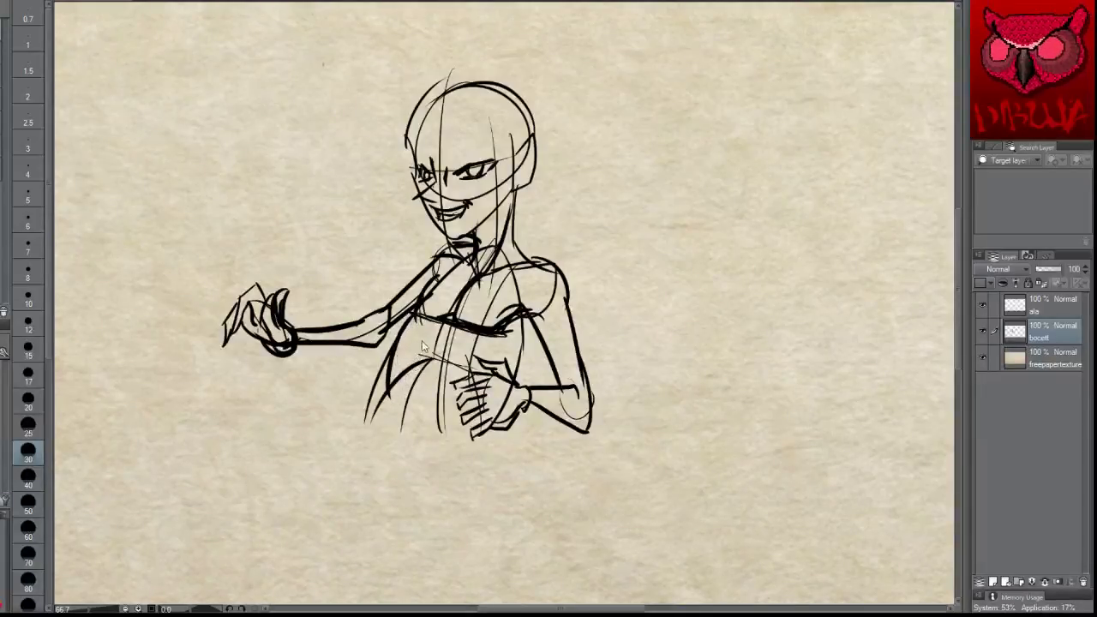
key("ctrl+z")
left_click_drag(417, 313, 403, 368)
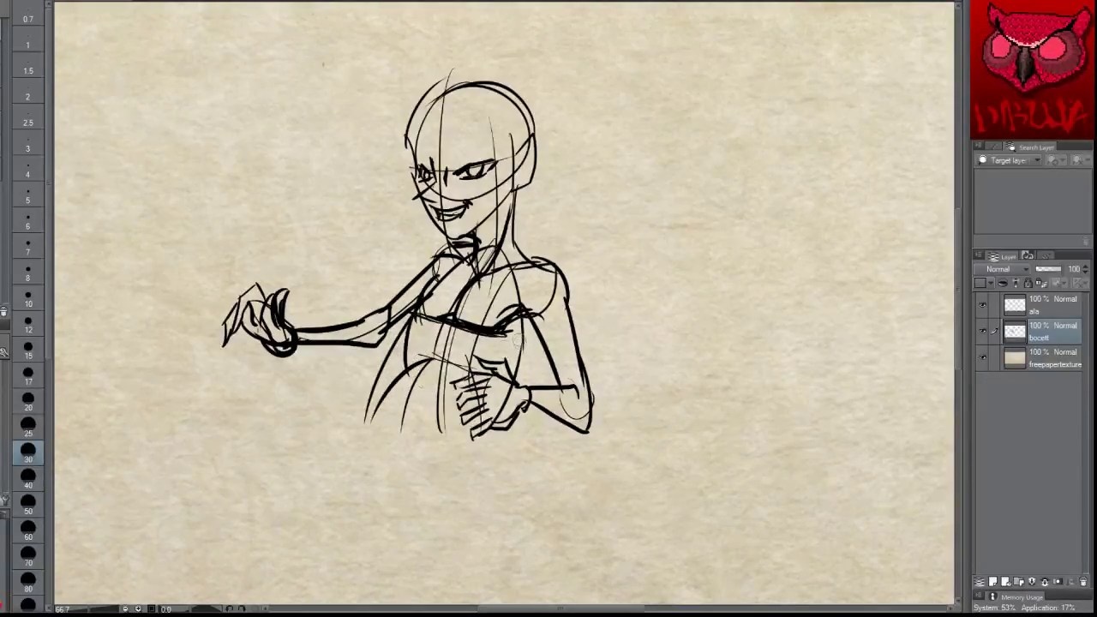
Step: Draw the torso side contour below the right armpit and the arched lower ribcage edge with a round belly form beneath it
left_click_drag(523, 317, 485, 378)
mouse_move(443, 341)
left_mouse_down()
mouse_move(473, 375)
mouse_move(414, 362)
mouse_move(400, 383)
mouse_move(473, 383)
left_mouse_up()
left_click_drag(434, 341, 422, 456)
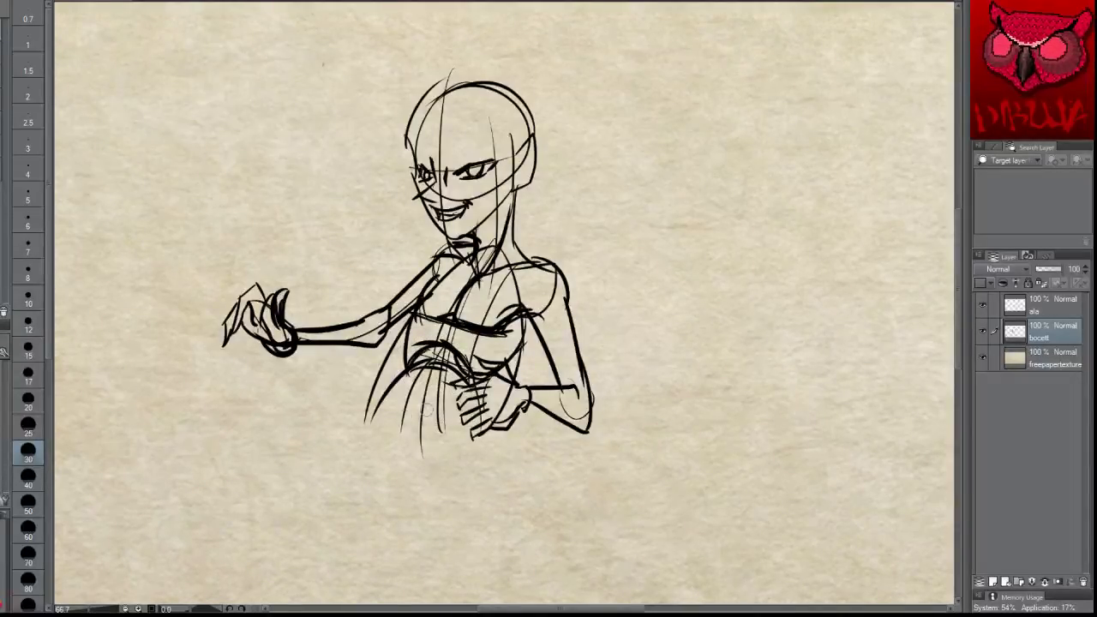
mouse_move(429, 364)
left_mouse_down()
mouse_move(414, 427)
mouse_move(446, 430)
mouse_move(476, 408)
left_mouse_up()
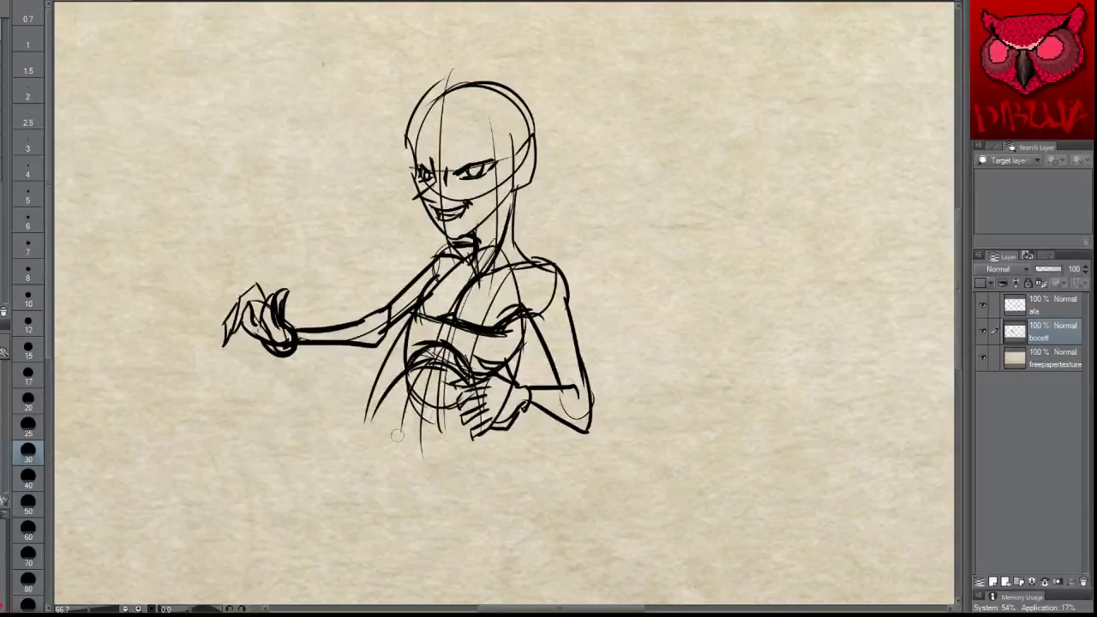
Step: Sketch the waist line and a rounded pelvis ellipse below the ribcage, and reinforce the belly's centre line
mouse_move(360, 426)
left_mouse_down()
mouse_move(513, 405)
mouse_move(367, 448)
mouse_move(511, 482)
left_mouse_up()
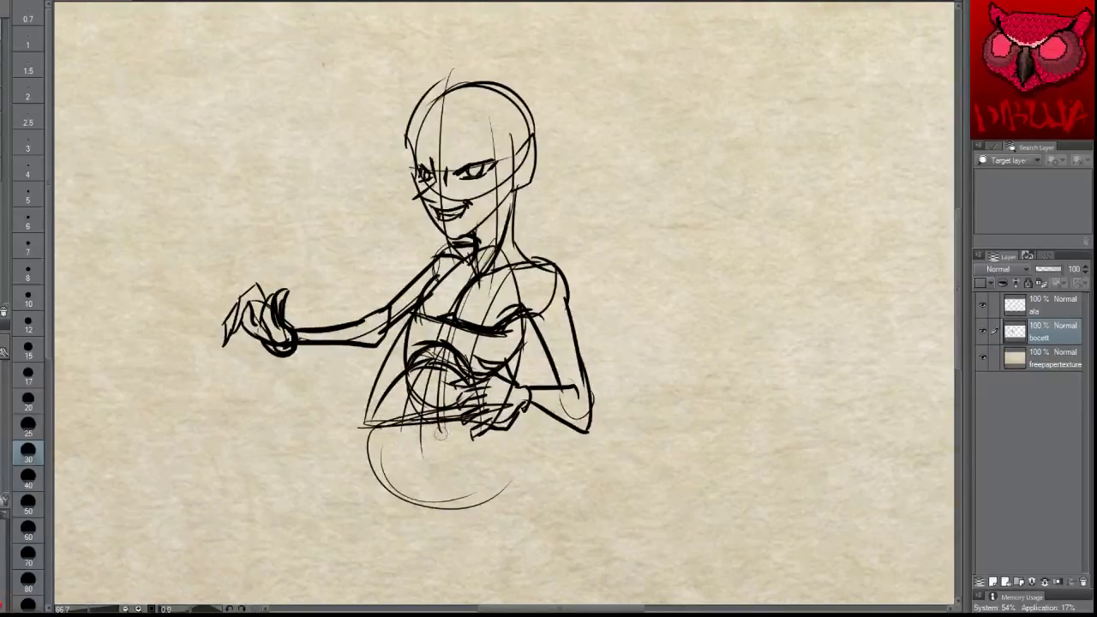
left_click_drag(439, 434, 514, 463)
left_click_drag(403, 436, 393, 496)
left_click_drag(393, 454, 519, 467)
left_click_drag(433, 408, 469, 423)
left_click_drag(437, 339, 430, 446)
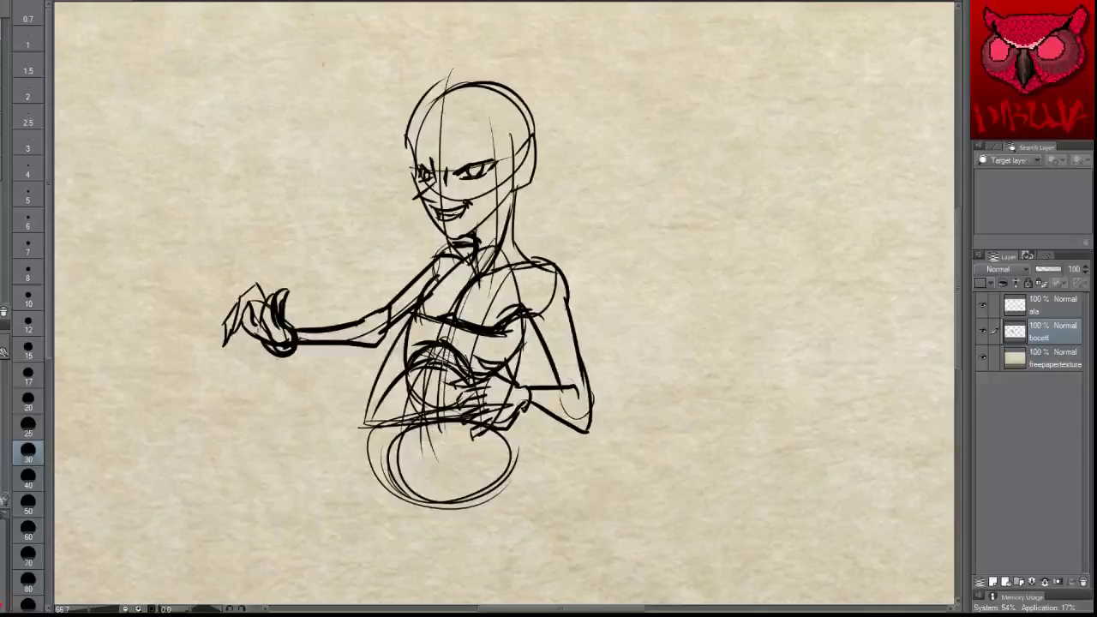
Step: Extend the centre line down the pelvis and draw the slanted leg openings and small hip joint curves on both sides
mouse_move(426, 371)
left_mouse_down()
mouse_move(447, 502)
mouse_move(502, 433)
left_mouse_up()
left_click_drag(507, 434, 467, 506)
left_click_drag(393, 448, 433, 509)
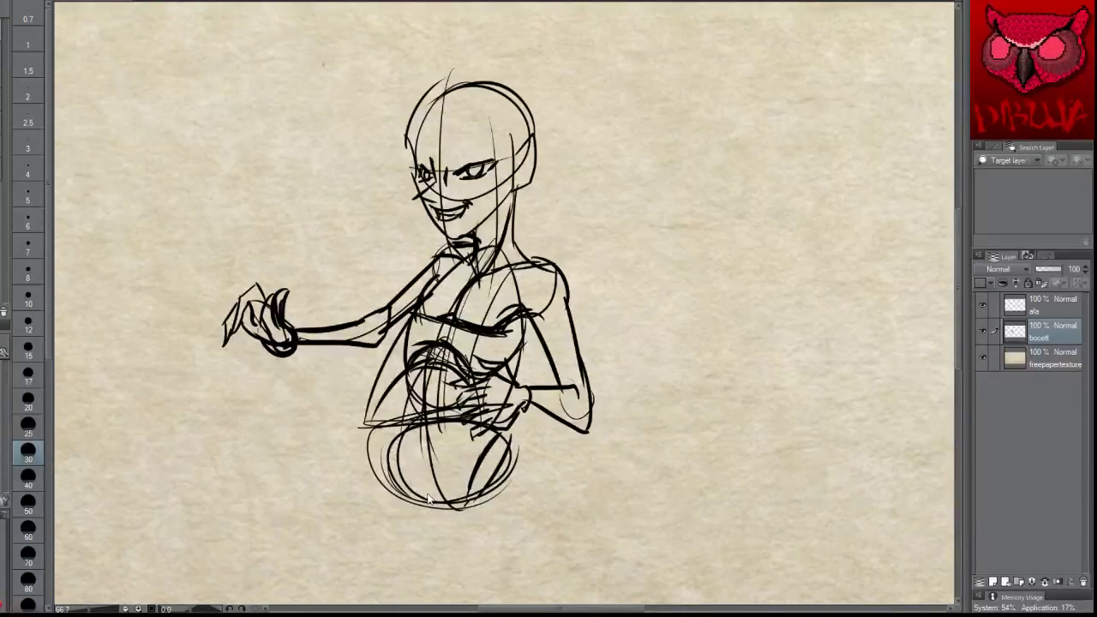
mouse_move(387, 442)
left_mouse_down()
mouse_move(437, 508)
mouse_move(372, 491)
left_mouse_up()
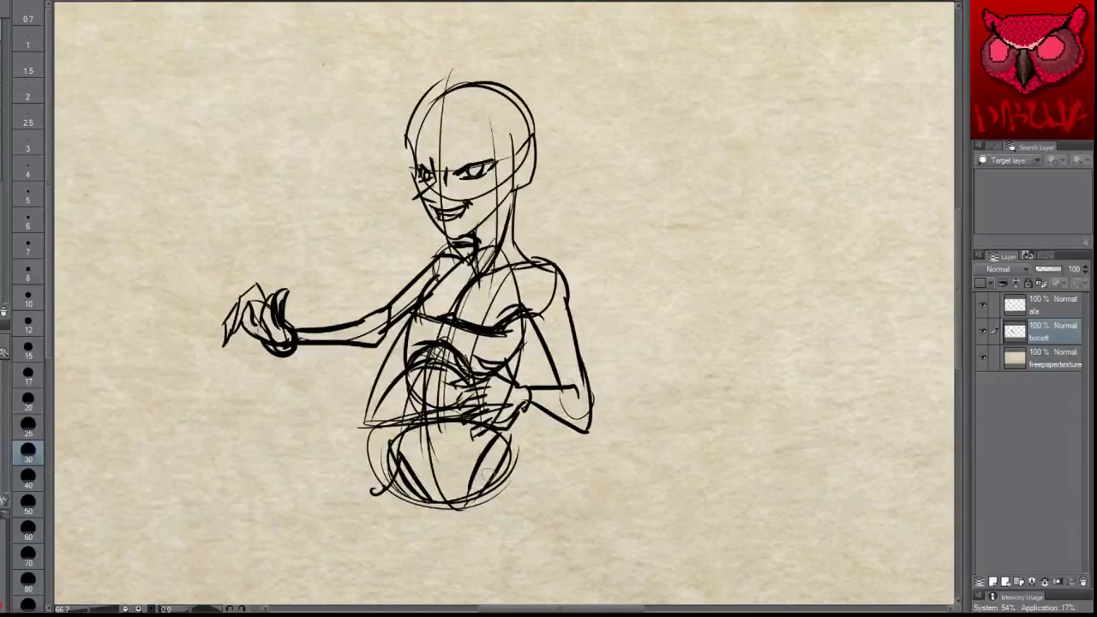
left_click_drag(490, 453, 521, 494)
Step: Draw the abdomen's side curves from the rib arch into the pelvis and thicken the waist contour on the left side
mouse_move(409, 365)
left_mouse_down()
mouse_move(400, 442)
mouse_move(411, 476)
left_mouse_up()
left_click_drag(471, 369, 491, 426)
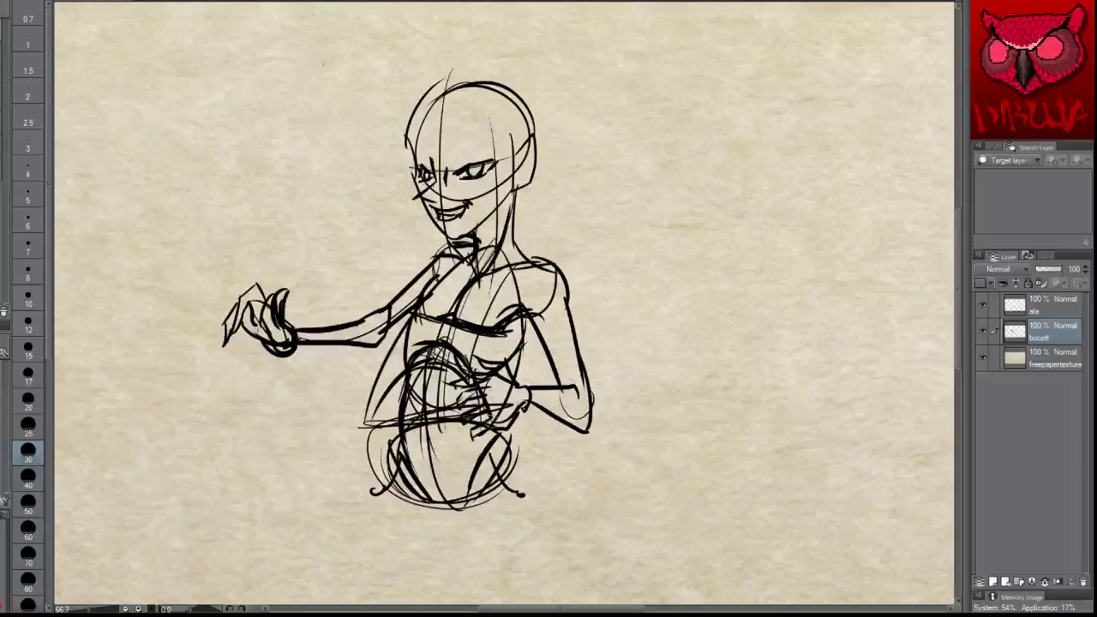
mouse_move(478, 388)
left_mouse_down()
mouse_move(488, 449)
mouse_move(476, 461)
left_mouse_up()
left_click_drag(422, 377, 387, 434)
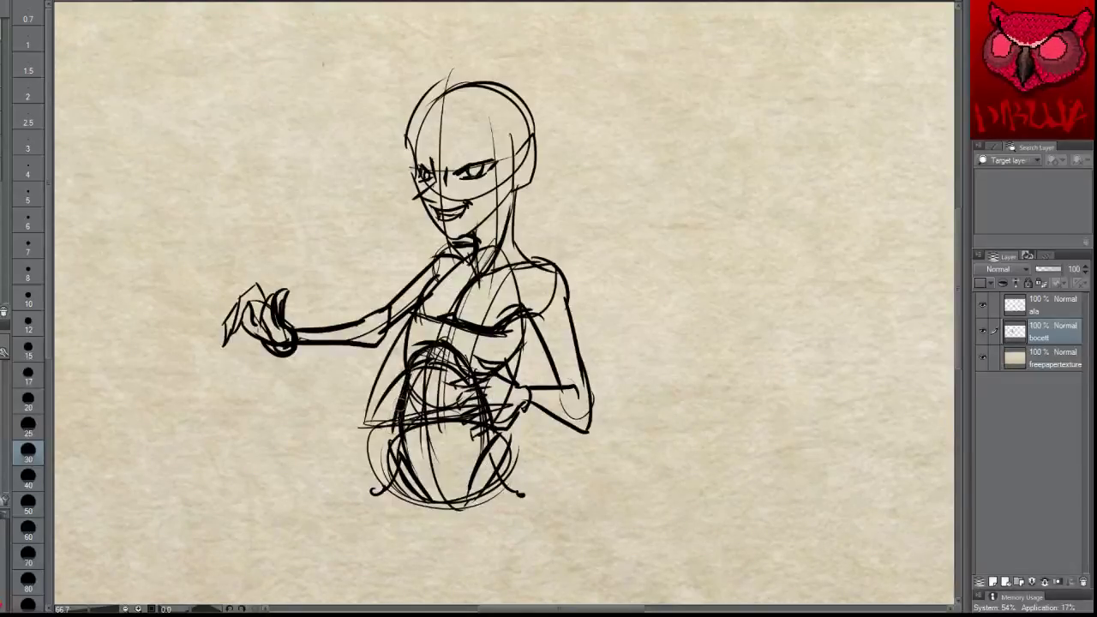
left_click_drag(404, 397, 383, 458)
left_click_drag(408, 377, 382, 446)
left_click_drag(515, 423, 487, 454)
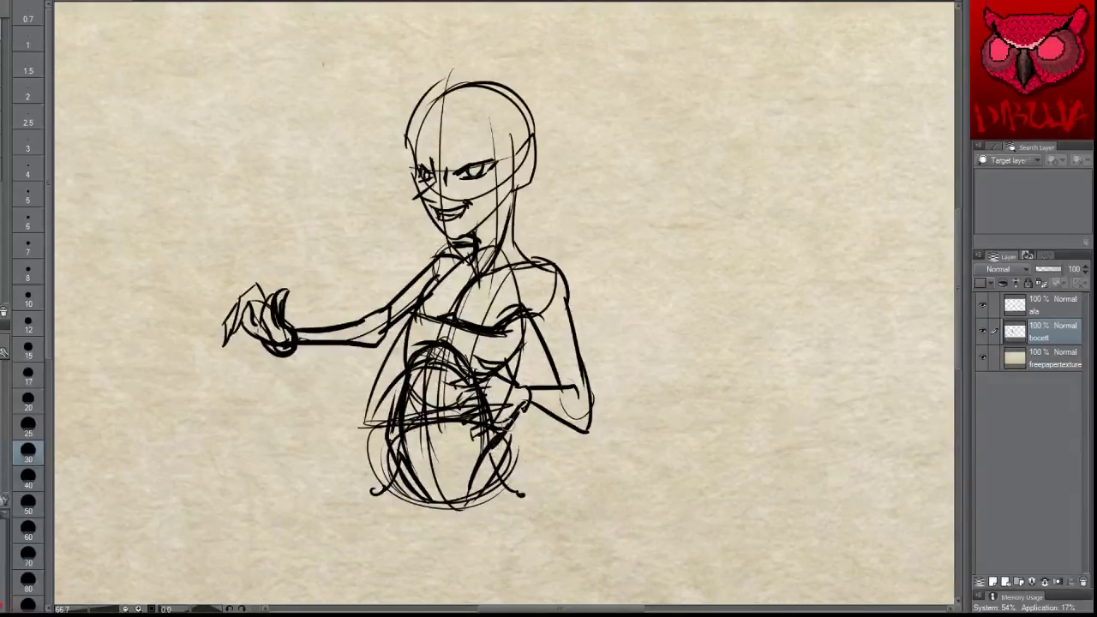
Step: Draw the right waist contour behind the hand and continue it down along the outer hip
left_click_drag(517, 374, 489, 428)
left_click_drag(513, 392, 497, 425)
left_click_drag(500, 383, 477, 465)
left_click_drag(513, 424, 530, 515)
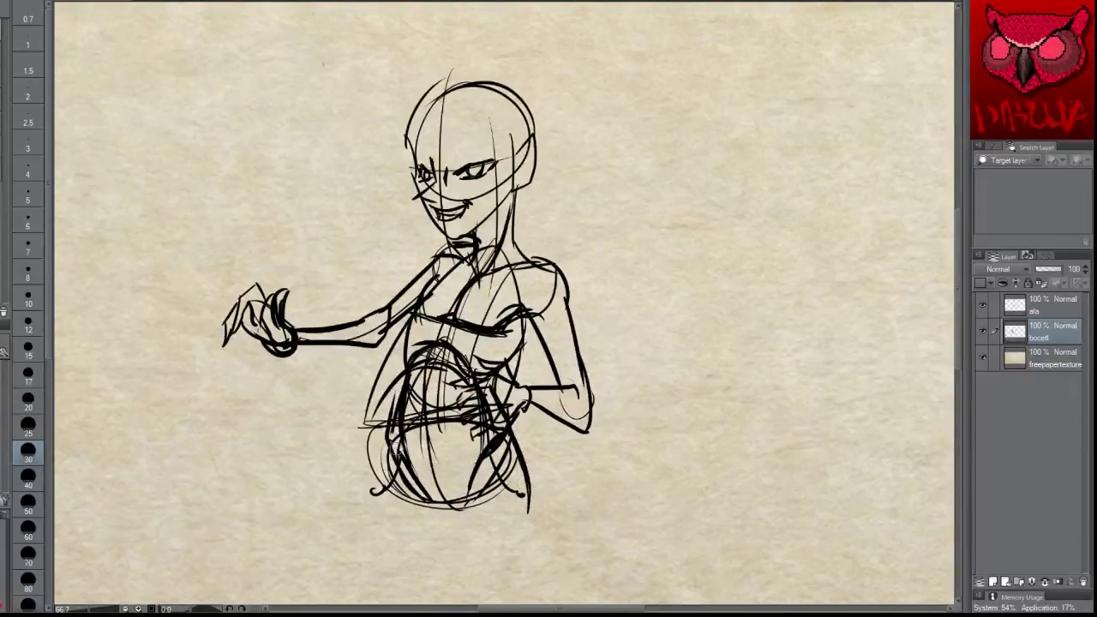
Step: Draw the outer hip and thigh contours on both sides and sketch the first inner-thigh lines below the pelvis
left_click_drag(403, 427, 360, 523)
mouse_move(386, 463)
left_mouse_down()
mouse_move(372, 494)
mouse_move(381, 569)
left_mouse_up()
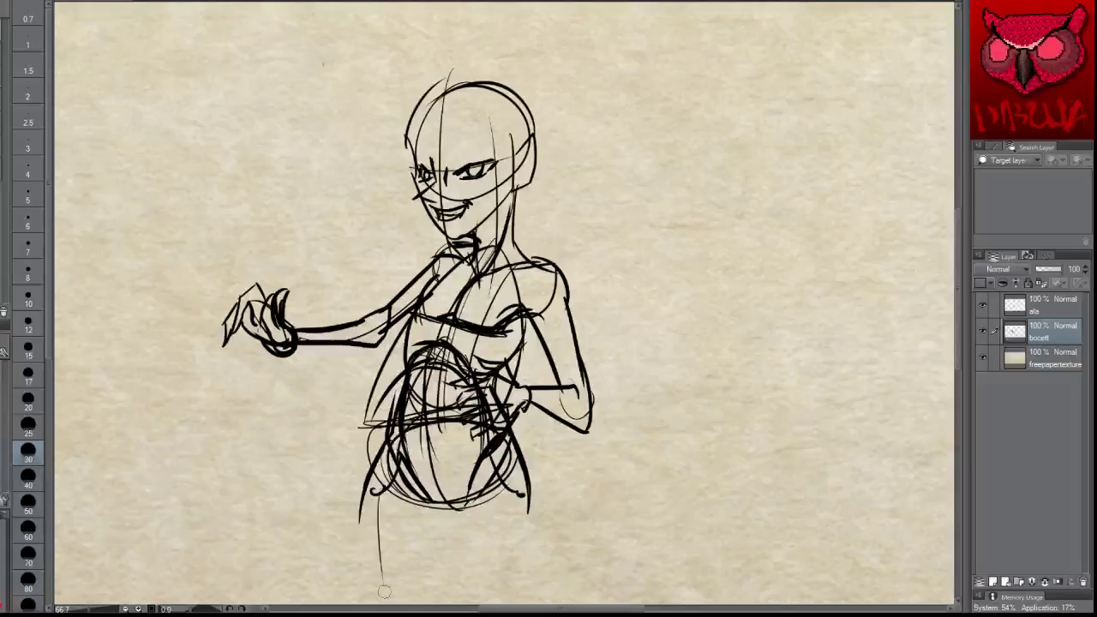
left_click_drag(377, 505, 394, 604)
left_click_drag(408, 446, 456, 593)
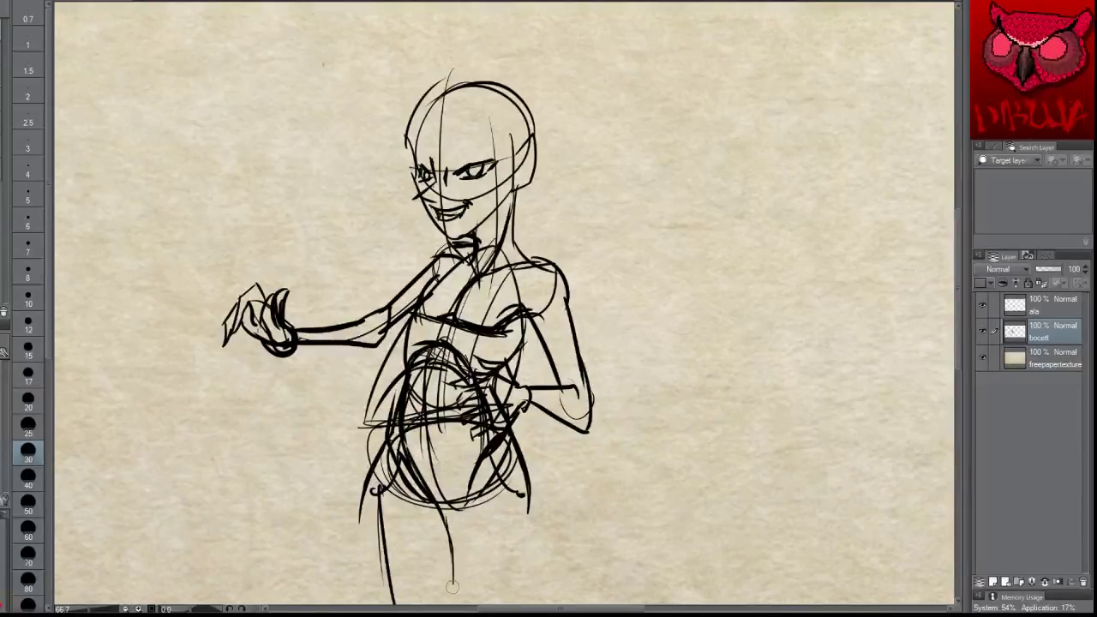
left_click_drag(435, 489, 456, 593)
left_click_drag(450, 515, 459, 575)
mouse_move(382, 495)
left_mouse_down()
mouse_move(393, 508)
mouse_move(372, 605)
left_mouse_up()
mouse_move(523, 497)
left_mouse_down()
mouse_move(520, 549)
mouse_move(485, 606)
left_mouse_up()
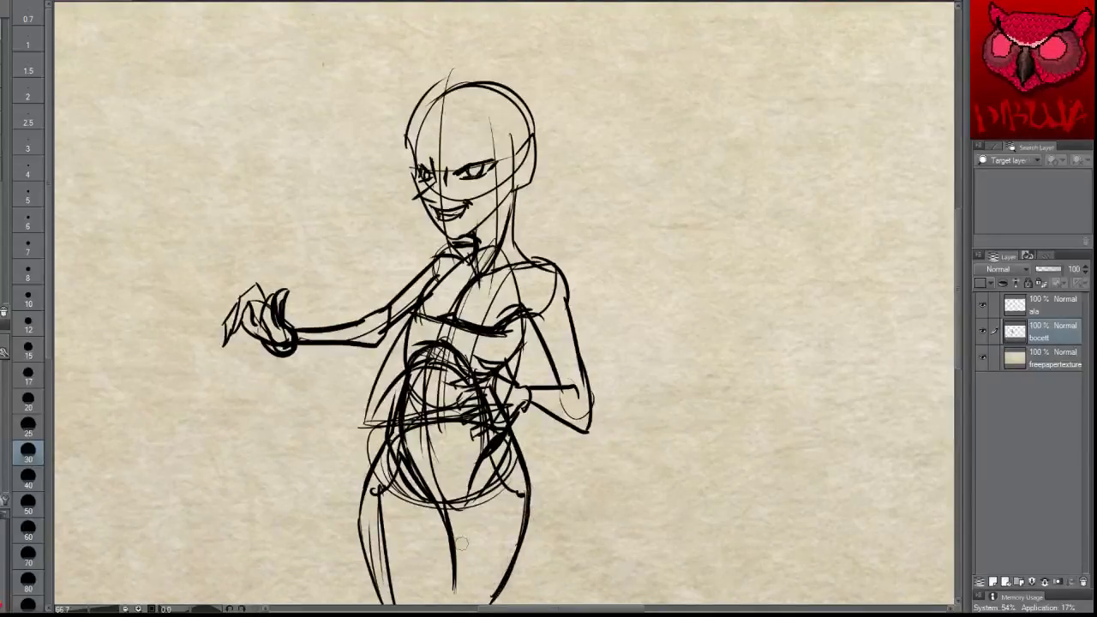
Step: Define the crotch with a slanted groin line and thicken the dividing line between the two thighs
left_click_drag(454, 501, 453, 603)
left_click_drag(456, 528, 451, 603)
left_click_drag(473, 480, 448, 521)
left_click_drag(488, 436, 454, 548)
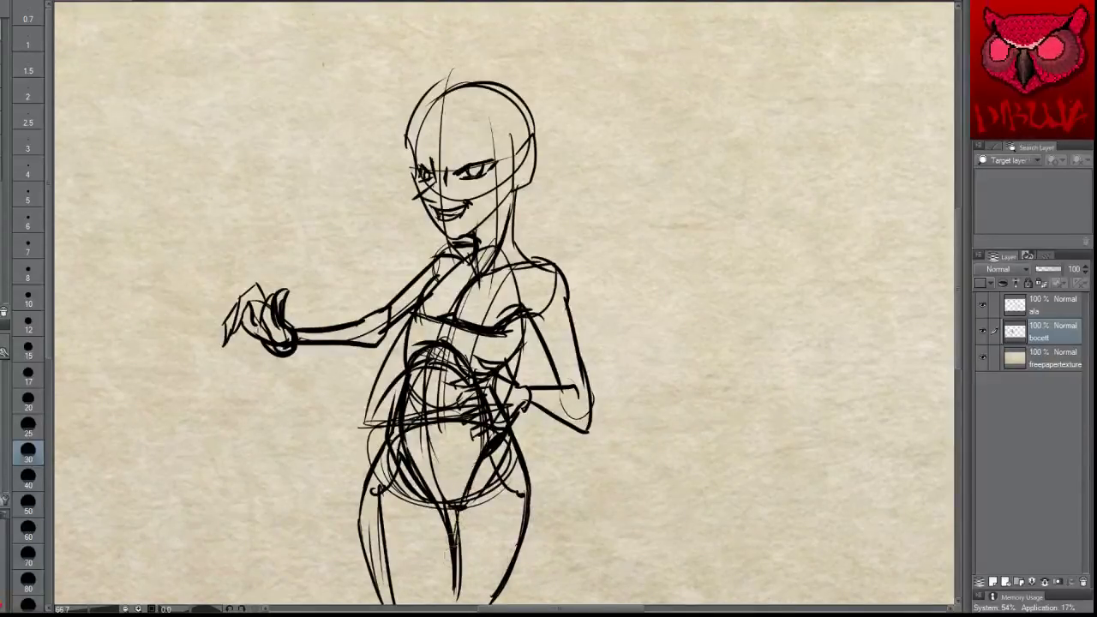
left_click_drag(458, 511, 456, 593)
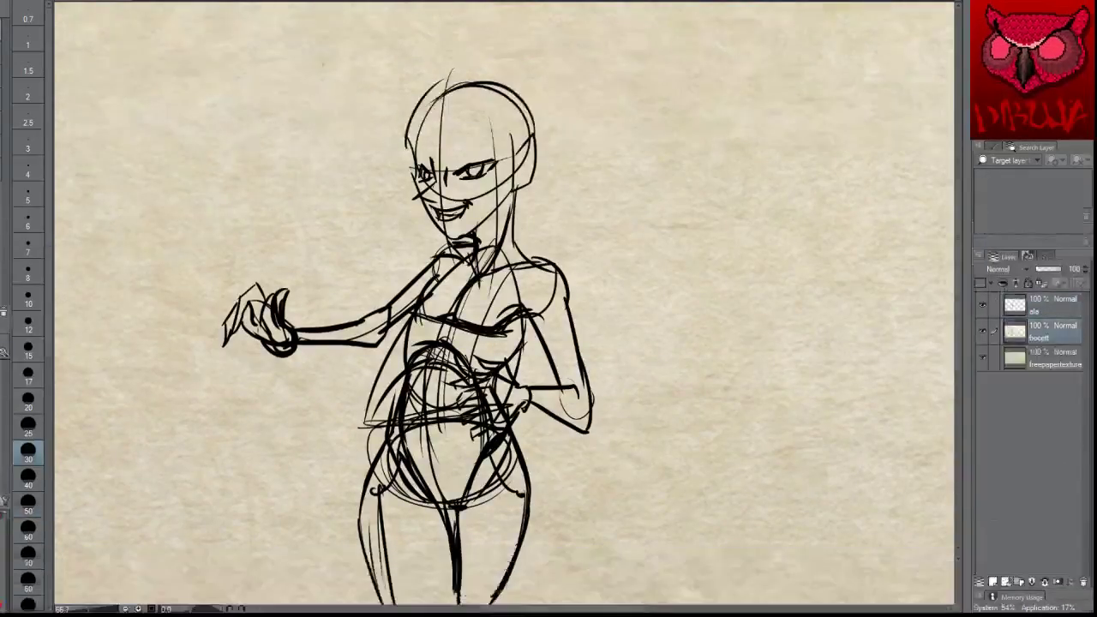
left_click_drag(306, 429, 394, 398)
key("ctrl+z")
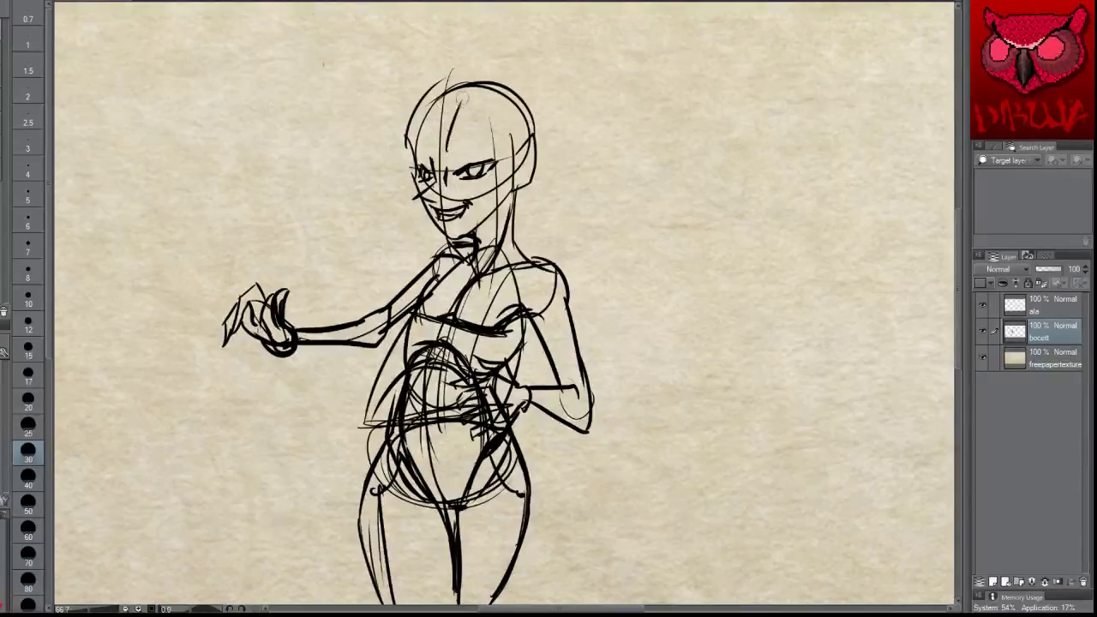
mouse_move(463, 100)
left_mouse_down()
mouse_move(603, 156)
mouse_move(480, 136)
mouse_move(463, 210)
mouse_move(514, 113)
left_mouse_up()
key("ctrl+z")
key("ctrl+z")
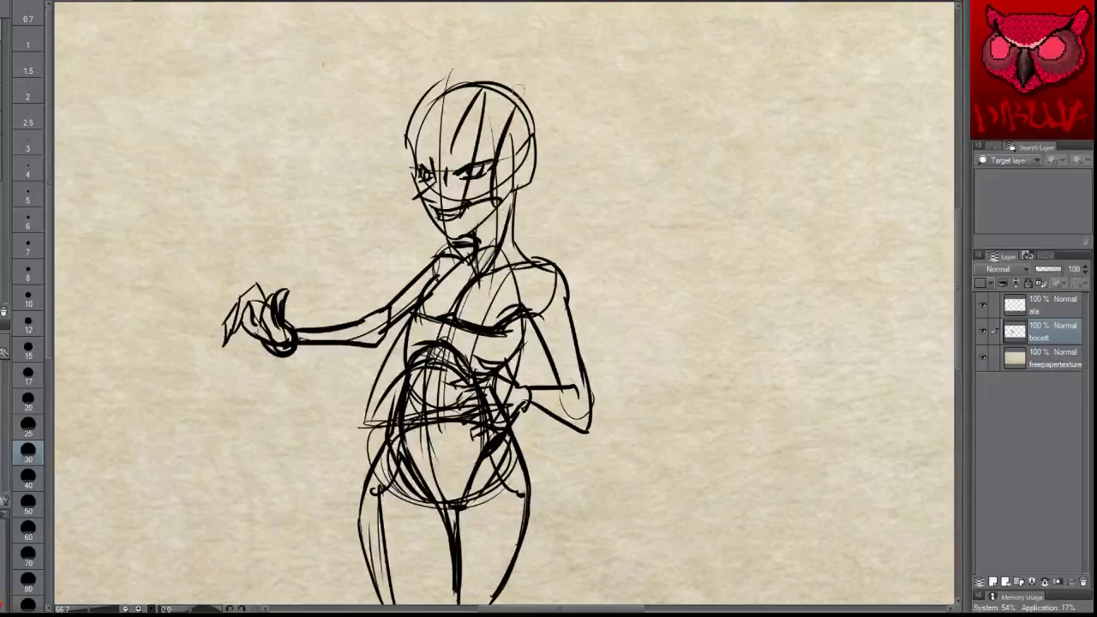
key("ctrl+z")
Step: Draw a pointed, zigzag fringe over the forehead and a spiky lock beside the face's left edge
mouse_move(448, 144)
left_mouse_down()
mouse_move(461, 120)
mouse_move(443, 193)
left_mouse_up()
left_click_drag(503, 122, 460, 175)
left_click_drag(501, 129, 494, 101)
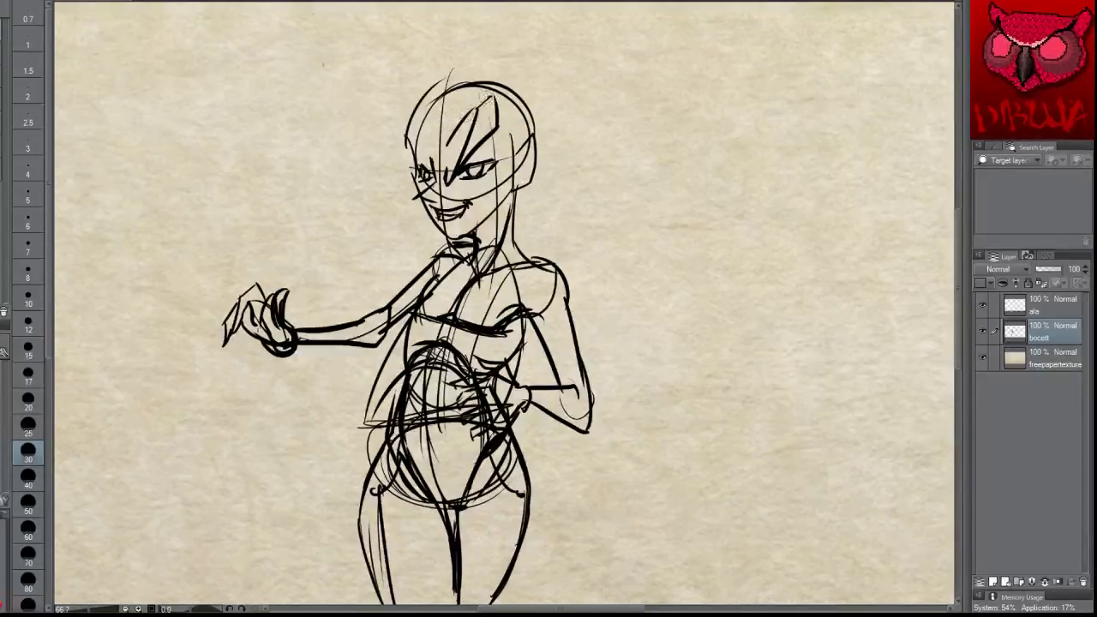
mouse_move(493, 96)
left_mouse_down()
mouse_move(467, 112)
mouse_move(423, 100)
mouse_move(380, 188)
mouse_move(397, 109)
mouse_move(428, 96)
left_mouse_up()
key("ctrl+z")
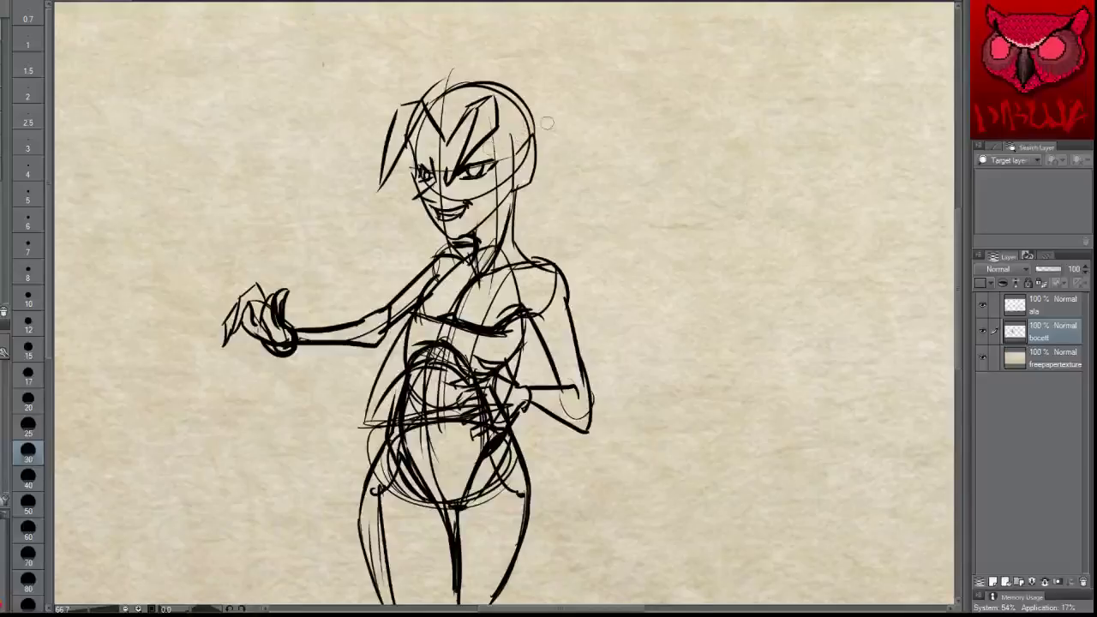
Step: Draw long pointed hair locks down the right side of the head, covering the ear area
left_click_drag(533, 100, 539, 221)
left_click_drag(540, 156, 525, 220)
mouse_move(533, 180)
left_mouse_down()
mouse_move(513, 218)
mouse_move(512, 115)
mouse_move(498, 136)
left_mouse_up()
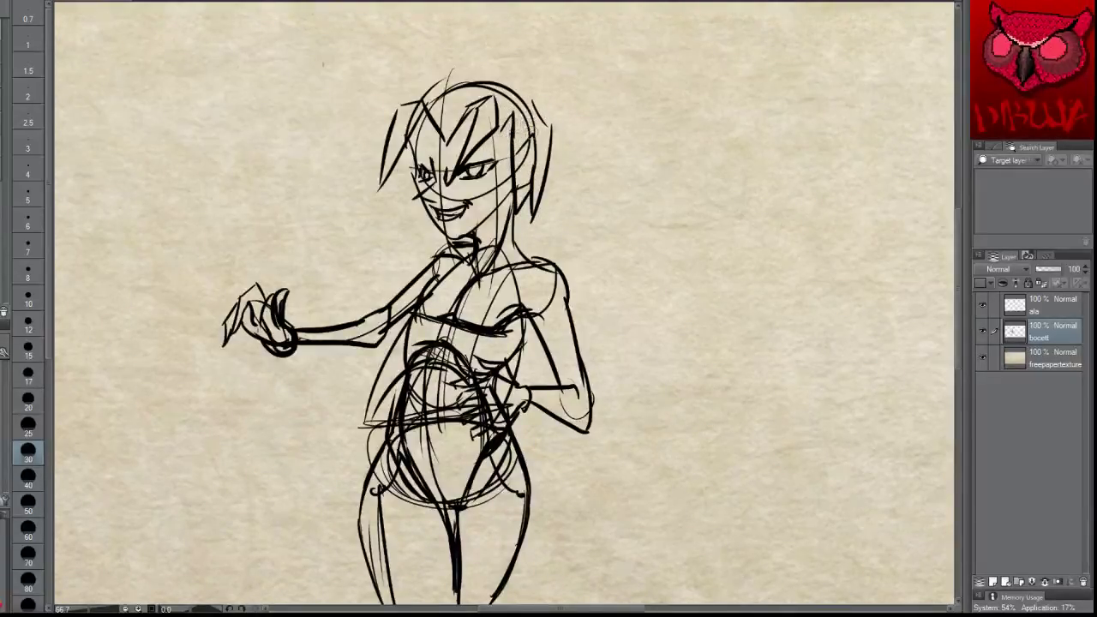
mouse_move(531, 188)
left_mouse_down()
mouse_move(538, 153)
mouse_move(526, 101)
left_mouse_up()
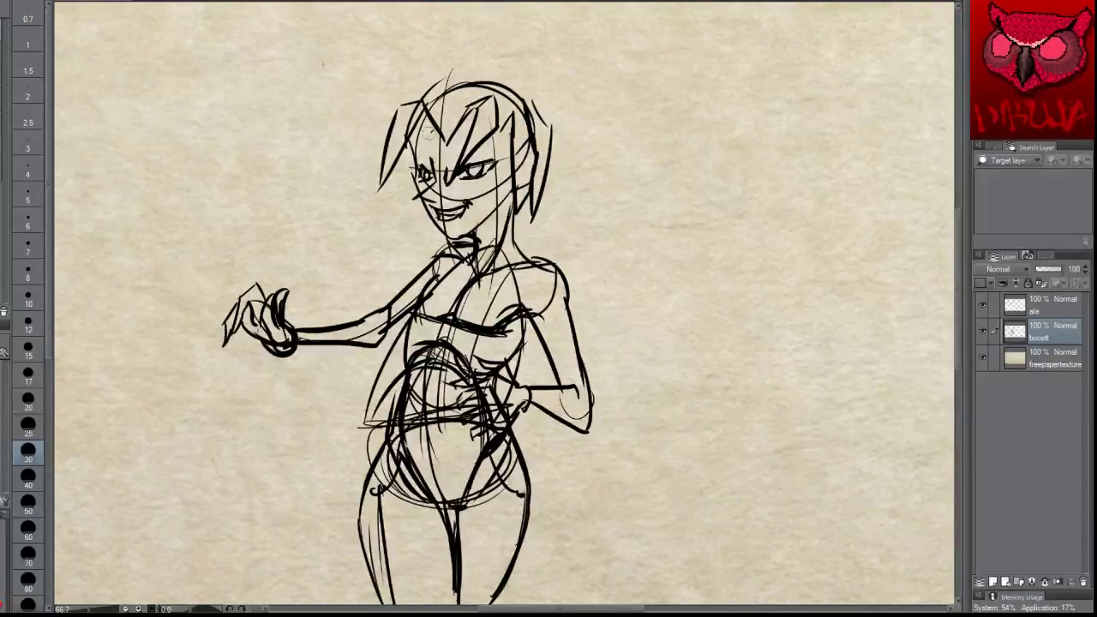
Step: Outline the hair over the crown with a raised pointed tuft and add a small separate tip above the head
left_click_drag(430, 133, 414, 156)
mouse_move(414, 159)
left_mouse_down()
mouse_move(410, 134)
mouse_move(458, 78)
mouse_move(447, 78)
mouse_move(553, 103)
mouse_move(548, 120)
mouse_move(468, 44)
mouse_move(488, 79)
left_mouse_up()
key("ctrl+z")
key("ctrl+z")
mouse_move(445, 47)
left_mouse_down()
mouse_move(420, 31)
mouse_move(453, 30)
mouse_move(419, 30)
left_mouse_up()
key("ctrl+z")
key("ctrl+z")
left_click_drag(419, 30, 456, 31)
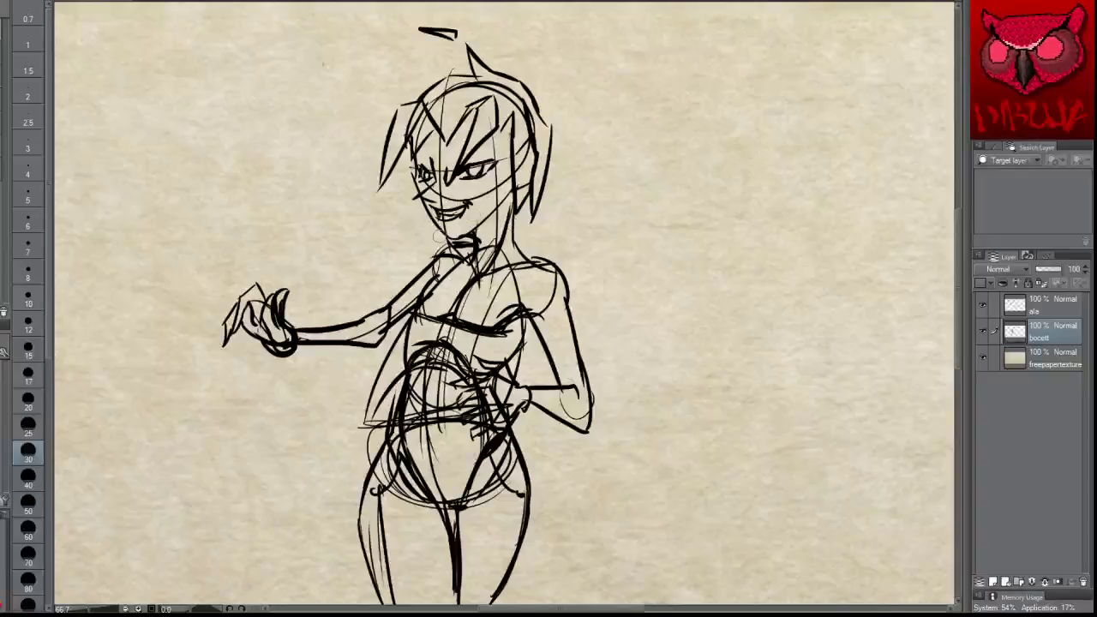
Step: Draw a pointed lock of hair below the jaw on the face's left side and shade it with hatching
mouse_move(404, 249)
left_mouse_down()
mouse_move(425, 216)
mouse_move(392, 253)
left_mouse_up()
key("ctrl+z")
key("ctrl+z")
mouse_move(392, 253)
left_mouse_down()
mouse_move(412, 226)
mouse_move(397, 230)
left_mouse_up()
mouse_move(397, 230)
left_mouse_down()
mouse_move(413, 201)
mouse_move(405, 225)
mouse_move(417, 310)
left_mouse_up()
key("ctrl+z")
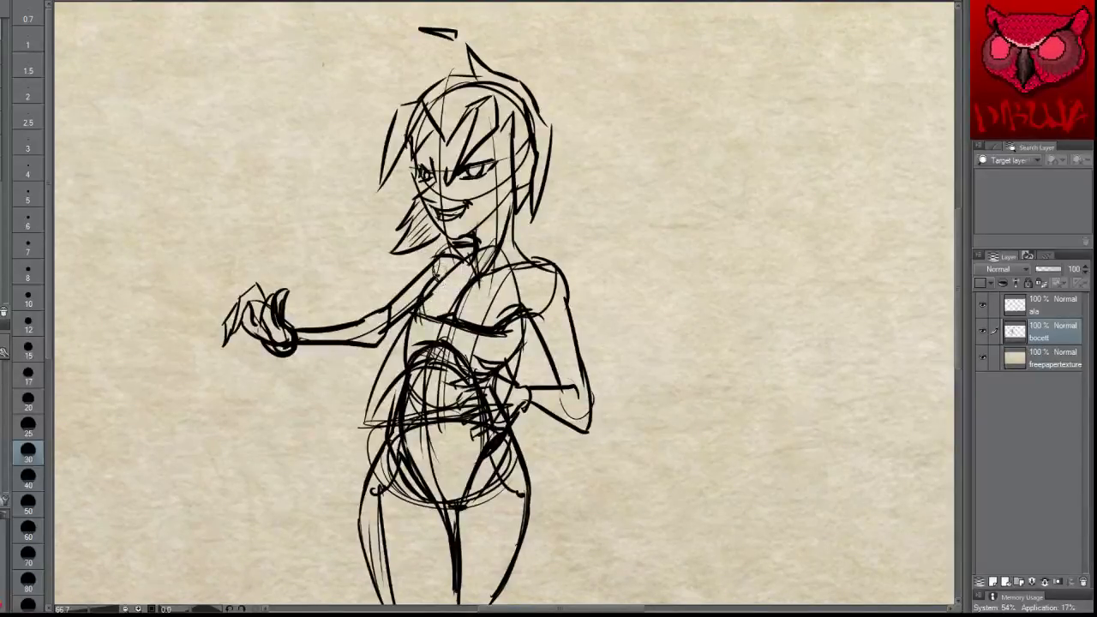
key("ctrl+z")
Step: Draw the curved lower contour of the breast on the outstretched-arm side
left_click_drag(448, 268, 414, 306)
key("ctrl+z")
mouse_move(444, 264)
left_mouse_down()
mouse_move(410, 319)
mouse_move(454, 316)
mouse_move(421, 333)
mouse_move(454, 318)
left_mouse_up()
key("ctrl+z")
key("ctrl+z")
key("ctrl+z")
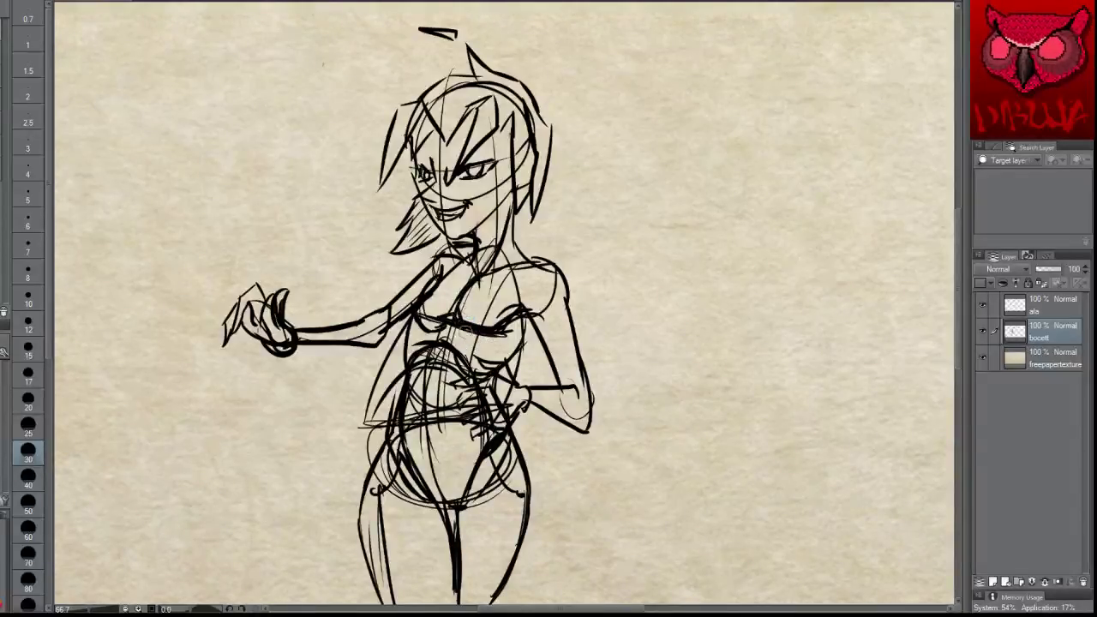
Step: Draw and thicken the lower curve of the breast on the bent-arm side up to the armpit
left_click_drag(486, 345, 516, 332)
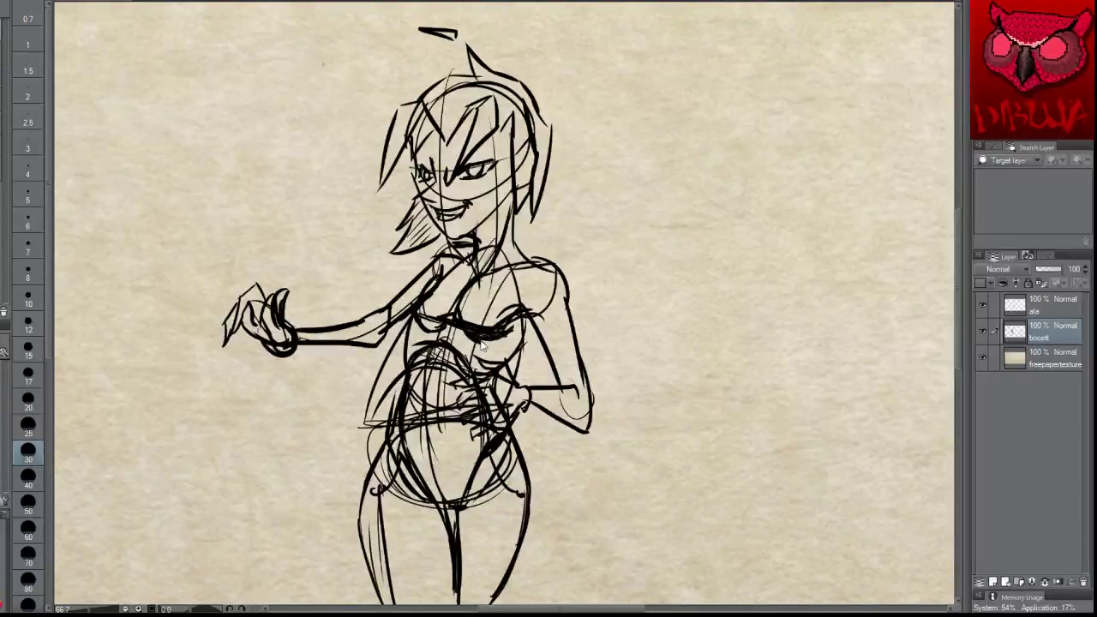
mouse_move(504, 326)
left_mouse_down()
mouse_move(526, 307)
mouse_move(535, 316)
left_mouse_up()
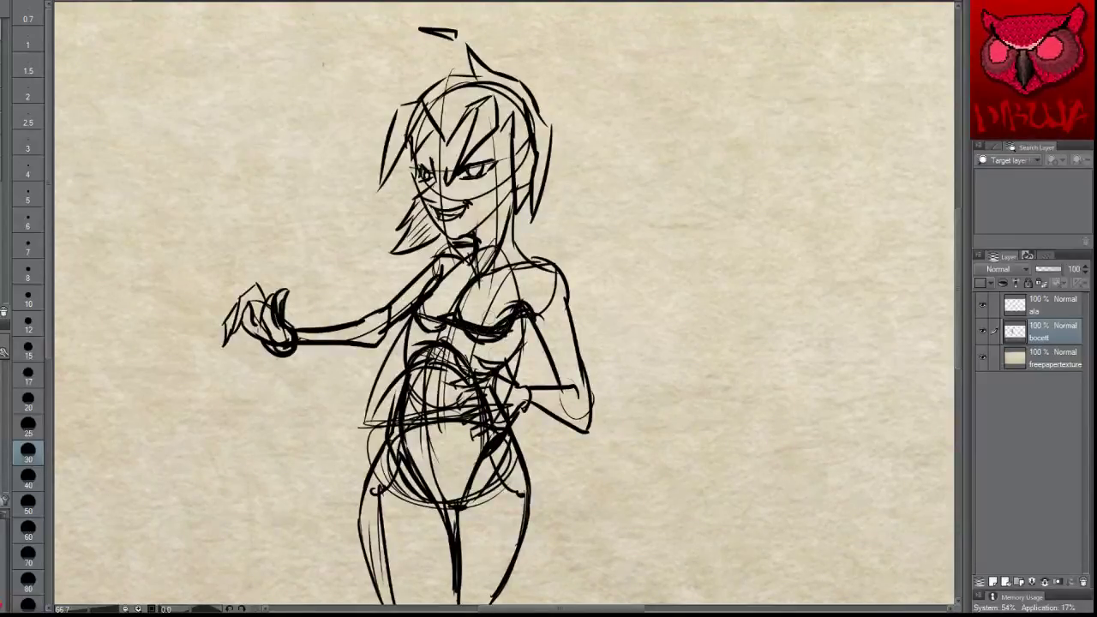
key("ctrl+z")
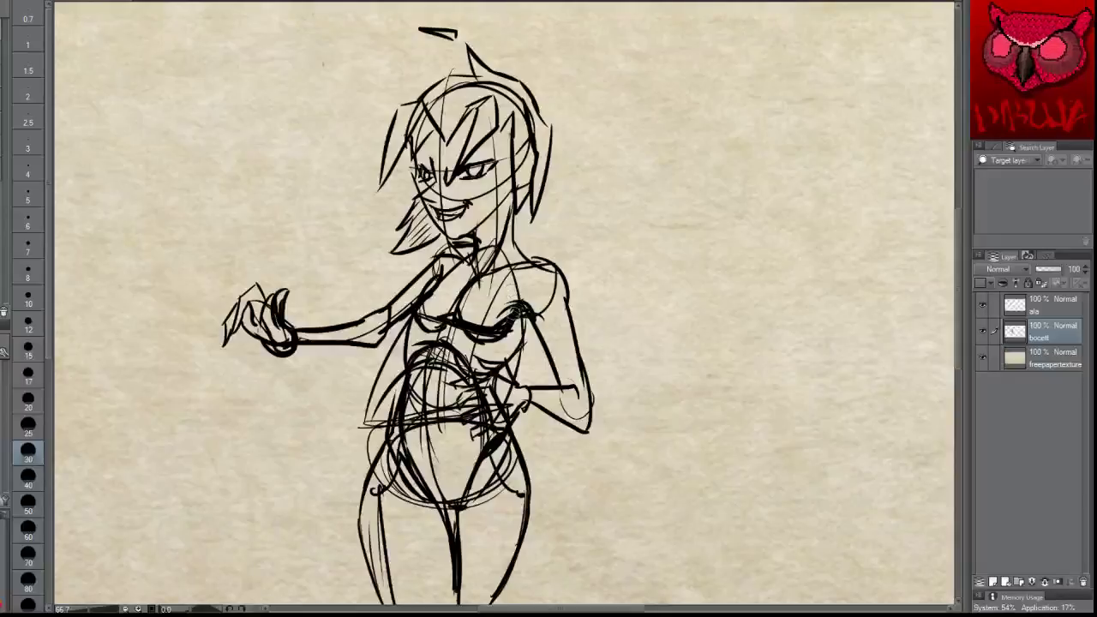
mouse_move(509, 326)
left_mouse_down()
mouse_move(520, 300)
mouse_move(532, 315)
left_mouse_up()
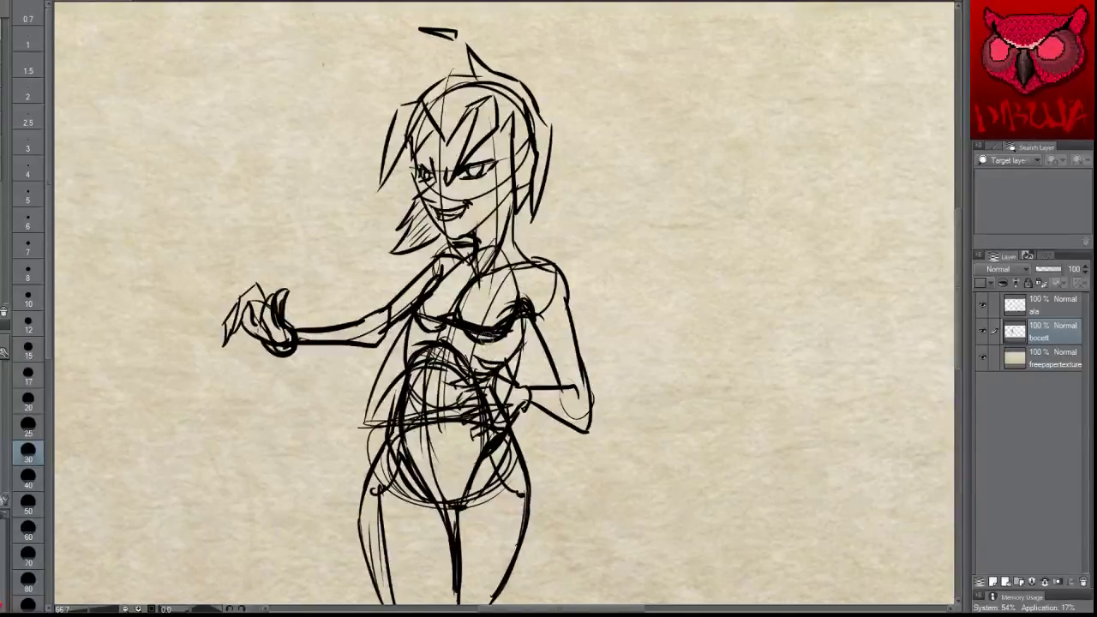
Step: Reinforce the torso's left contour below the chest and mark the navel with a short dark stroke
mouse_move(461, 329)
left_mouse_down()
mouse_move(429, 305)
mouse_move(417, 360)
mouse_move(444, 504)
left_mouse_up()
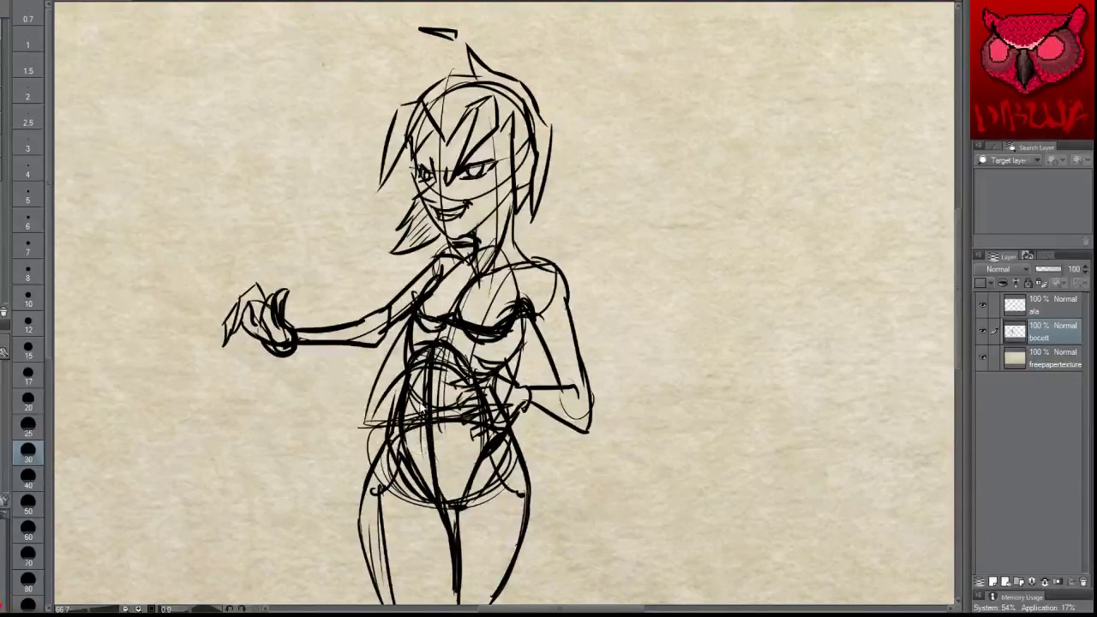
key("ctrl+z")
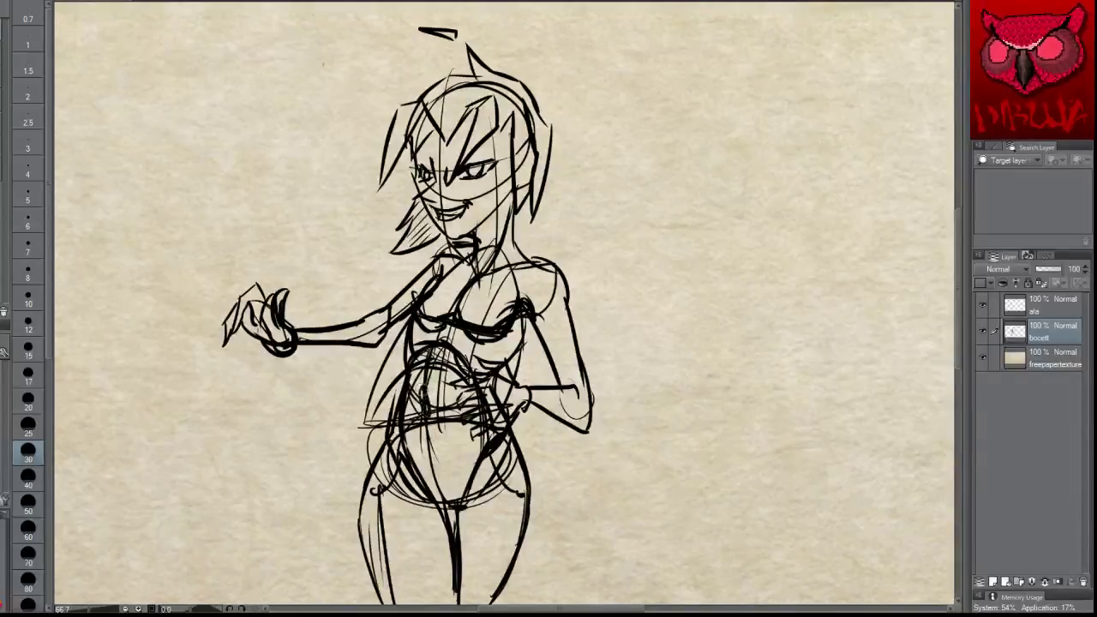
key("ctrl+minus")
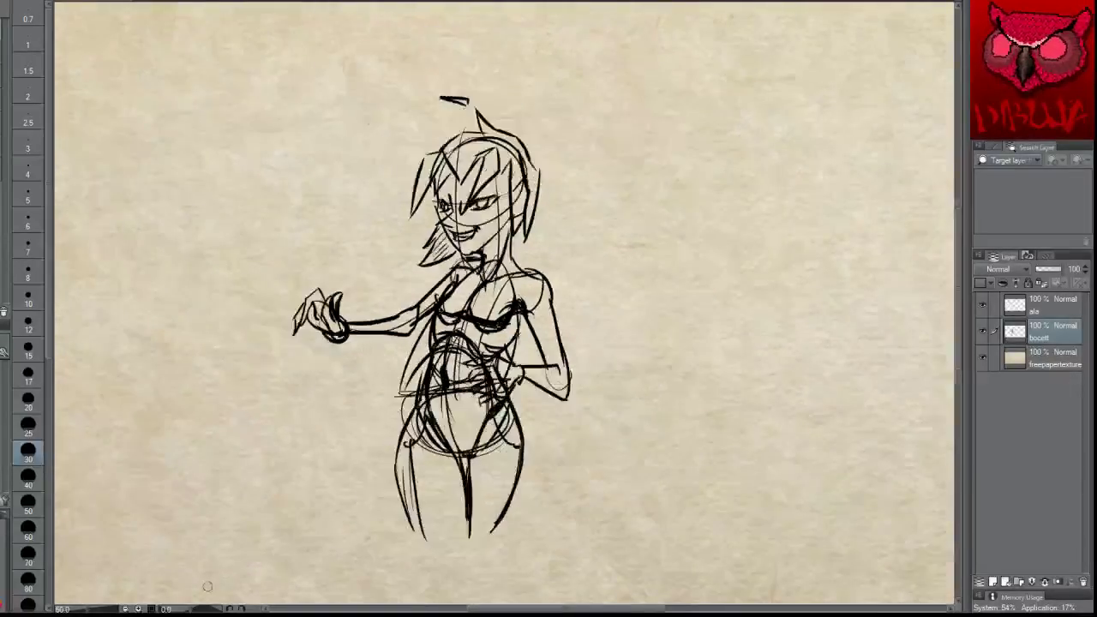